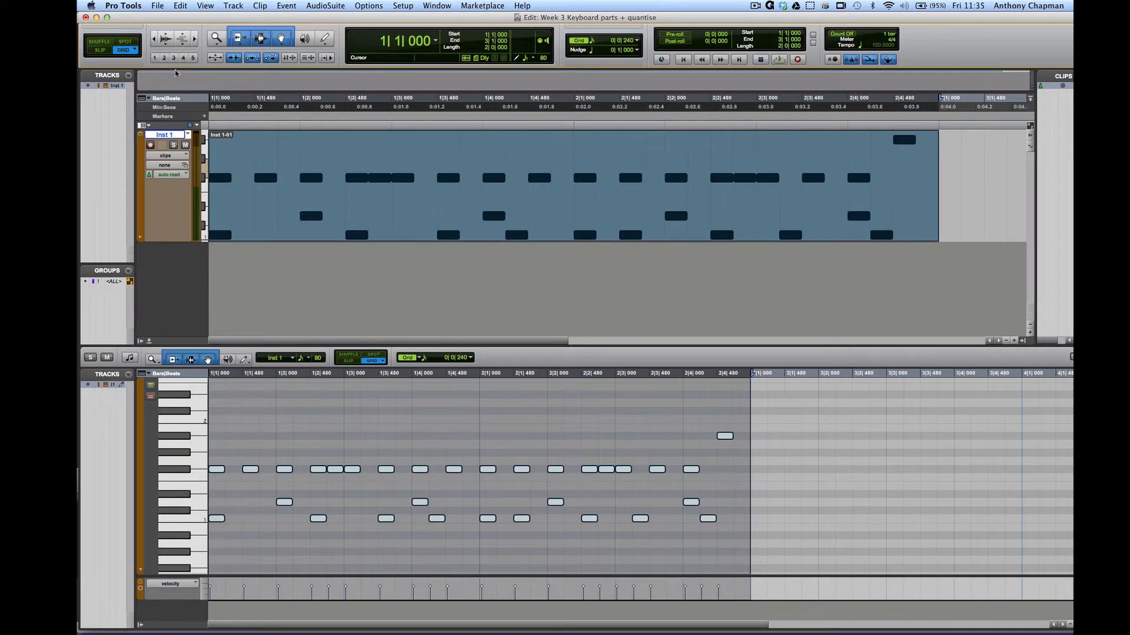
- Play back the existing drum part, then rename the instrument track to Drums
{"action": "key", "text": "space"}
{"action": "key", "text": "space"}
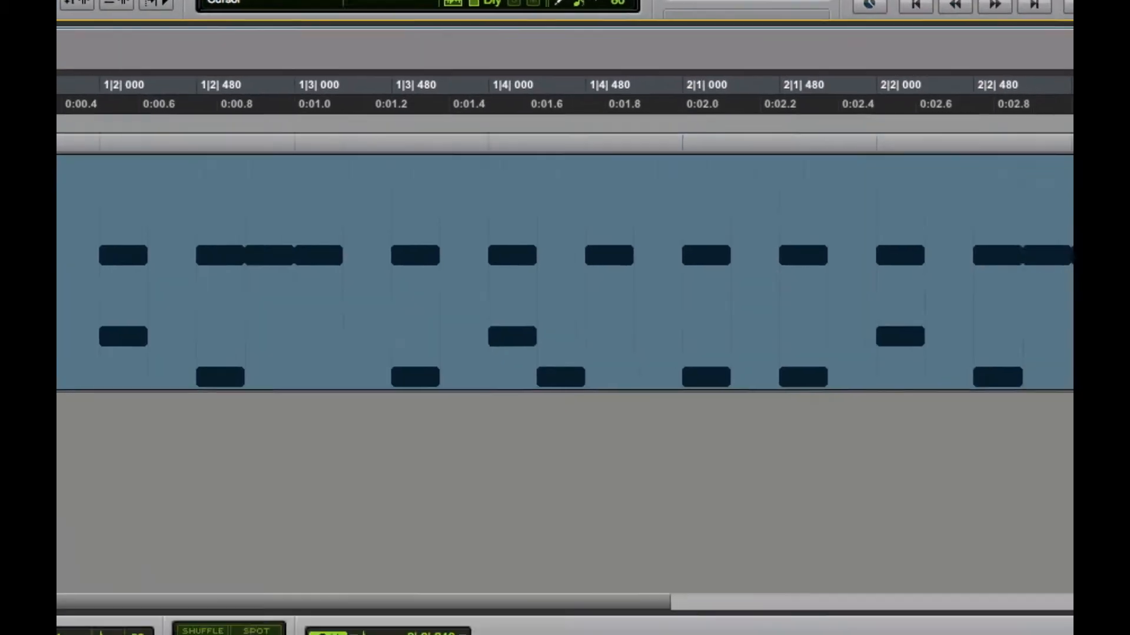
{"action": "double_click", "coordinate": [259, 286]}
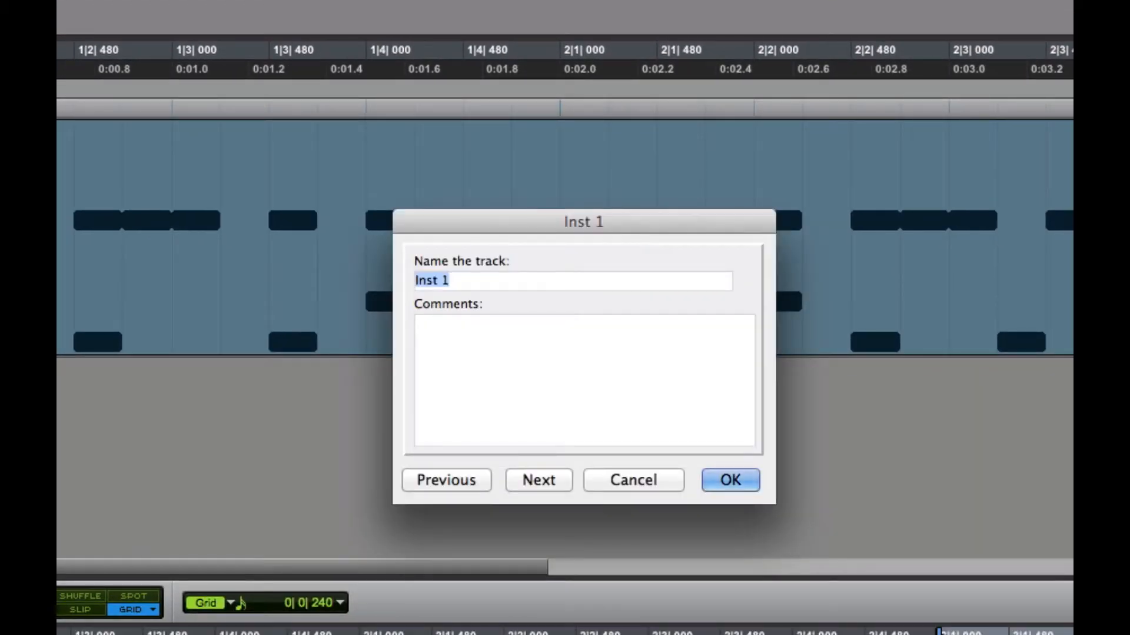
{"action": "type", "text": "Drums"}
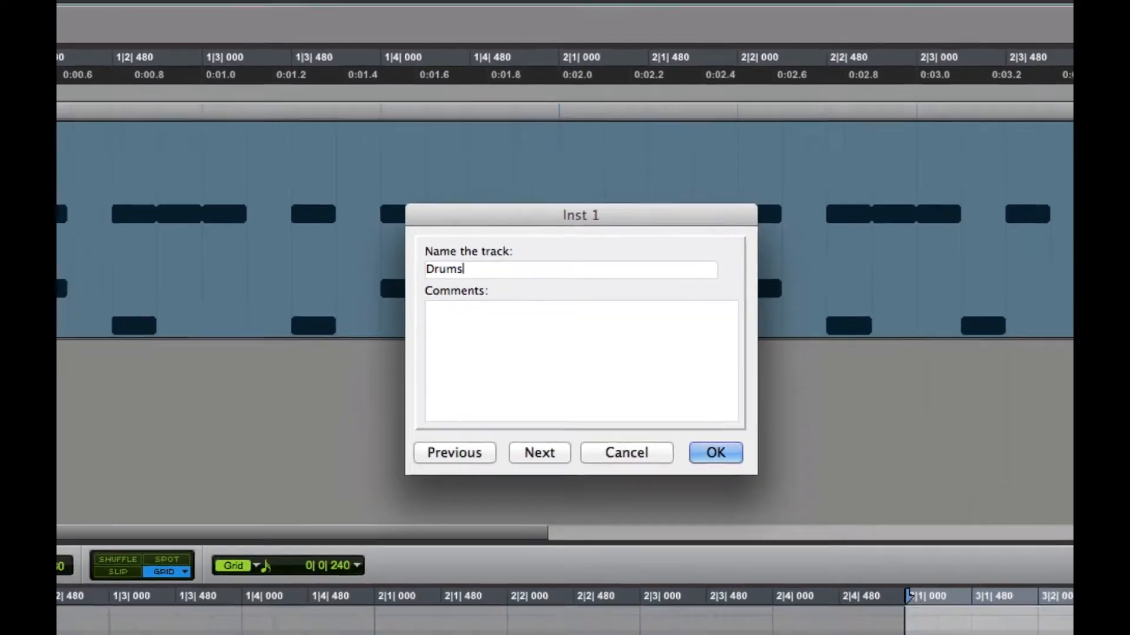
{"action": "key", "text": "Return"}
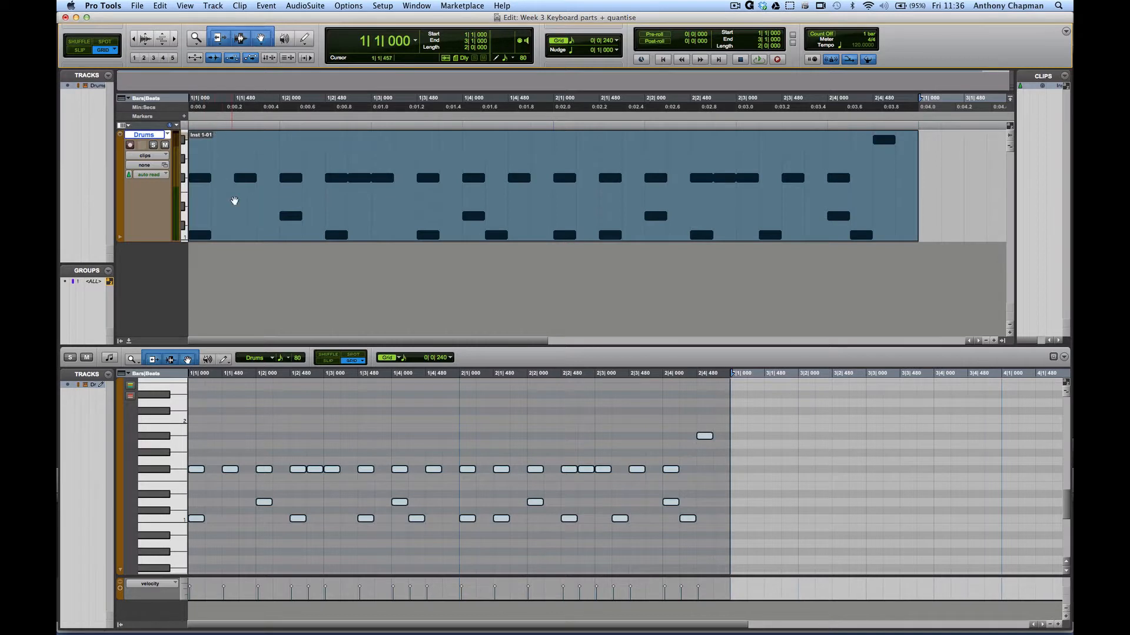
- Rename the drum clip to Drums 1-01
{"action": "right_click", "coordinate": [244, 210]}
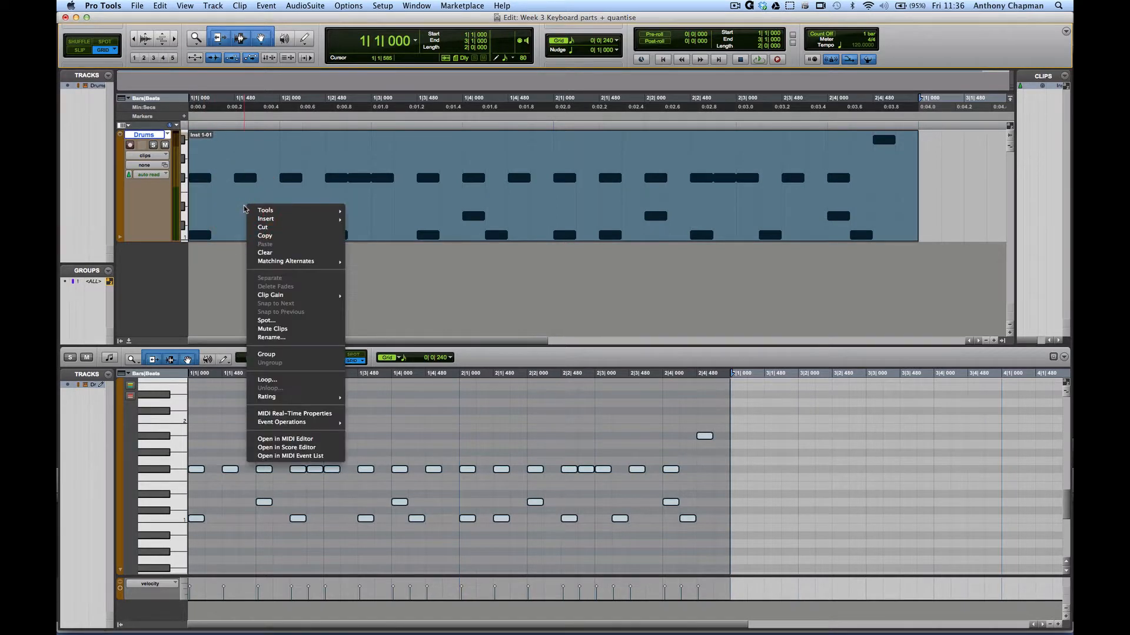
{"action": "left_click", "coordinate": [283, 338]}
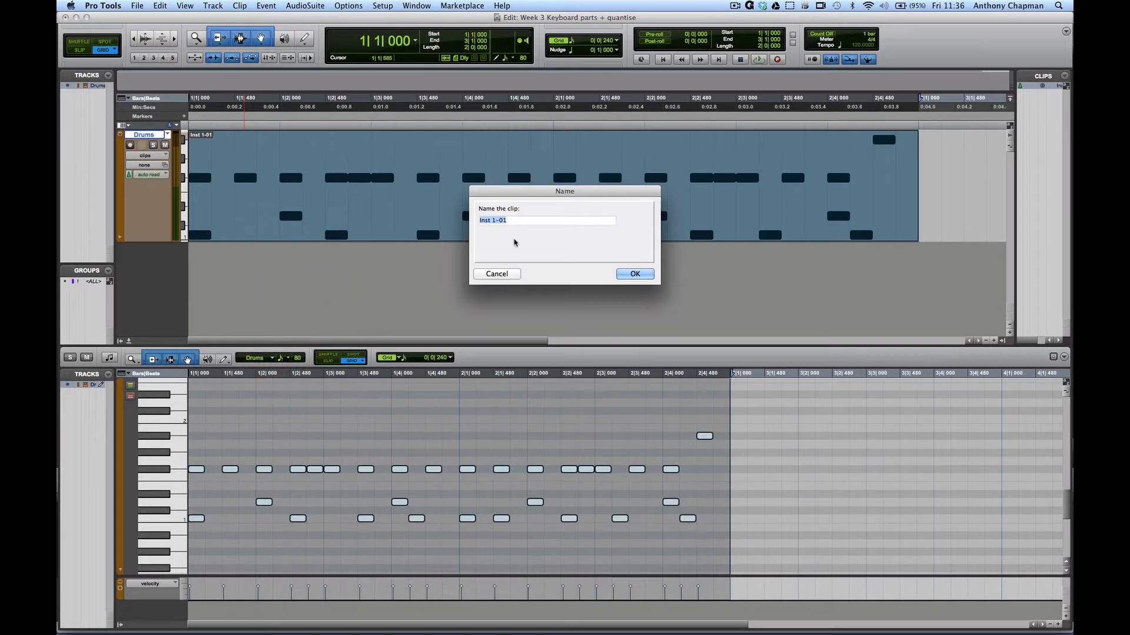
{"action": "type", "text": "Drums 1-01"}
{"action": "key", "text": "Return"}
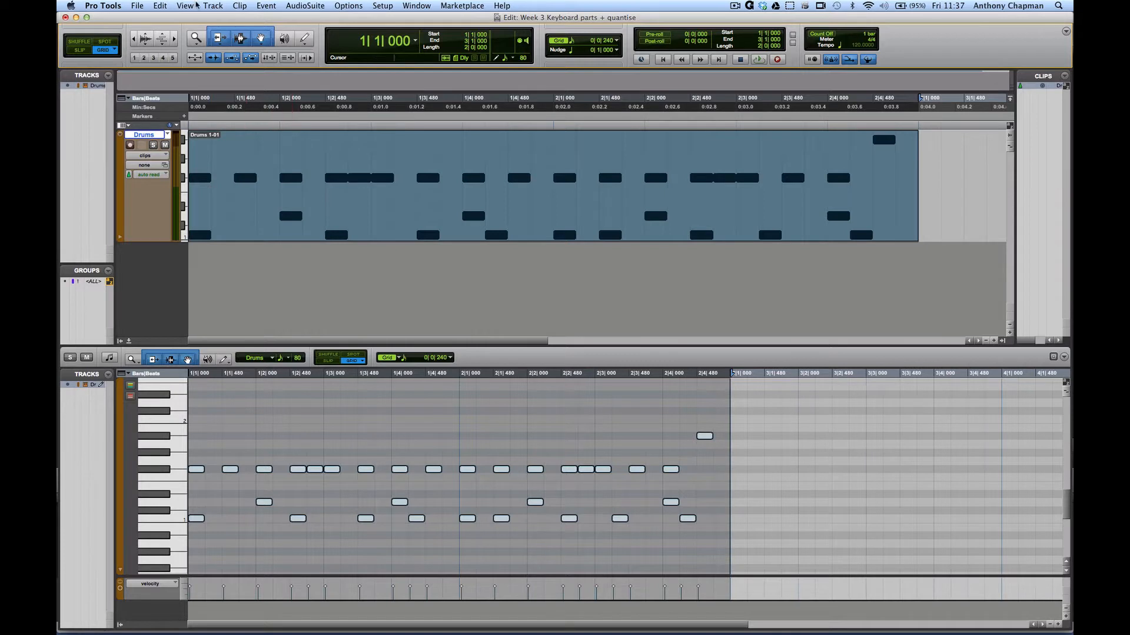
- Create a new stereo instrument track through Track > New
{"action": "left_click", "coordinate": [213, 6]}
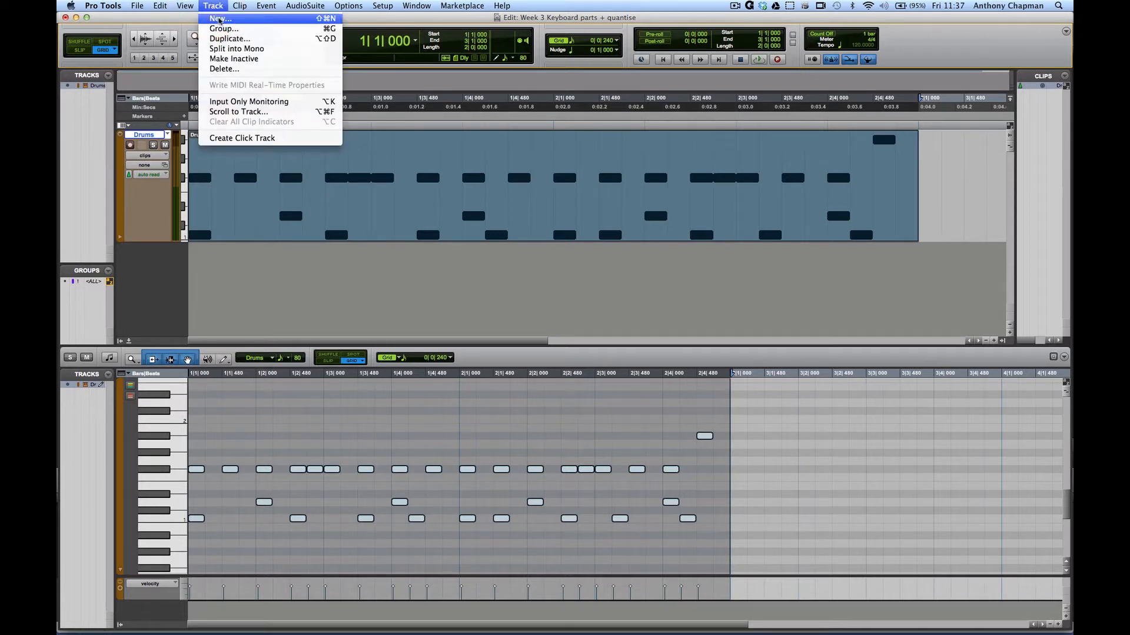
{"action": "left_click", "coordinate": [220, 18]}
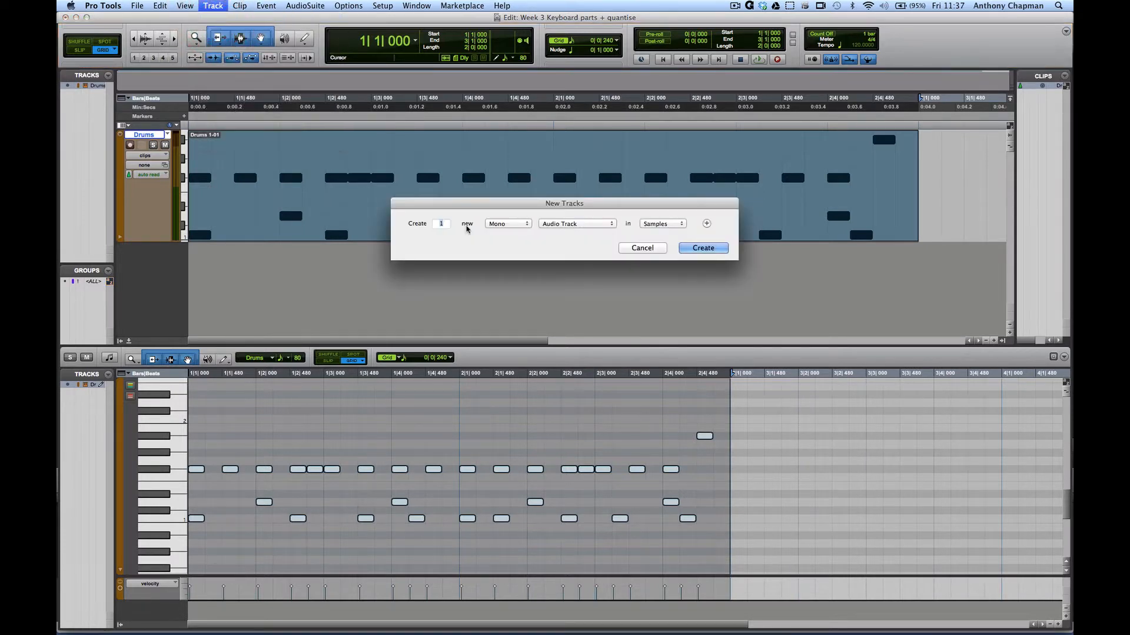
{"action": "left_click", "coordinate": [520, 224]}
{"action": "left_click", "coordinate": [515, 232]}
{"action": "left_click", "coordinate": [563, 225]}
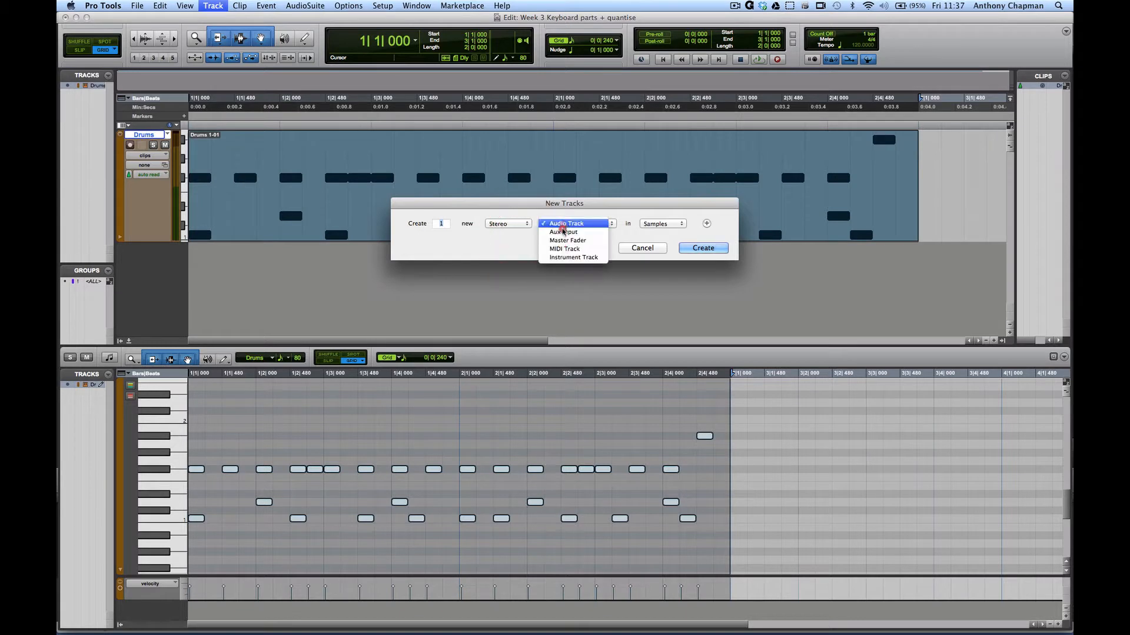
{"action": "left_click", "coordinate": [562, 258]}
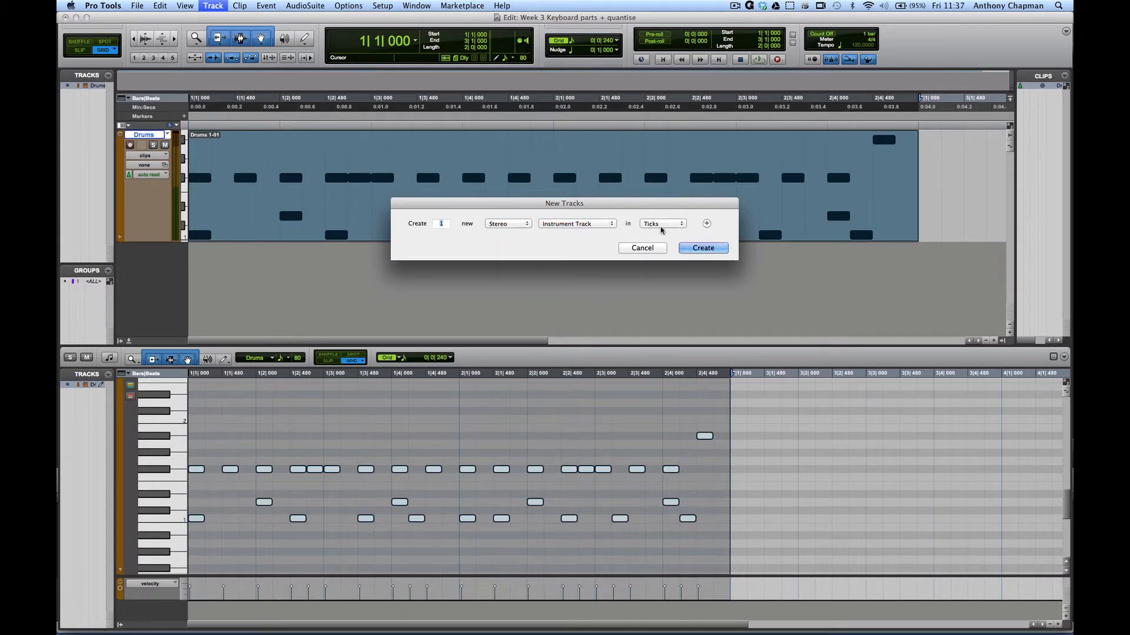
{"action": "left_click", "coordinate": [709, 248]}
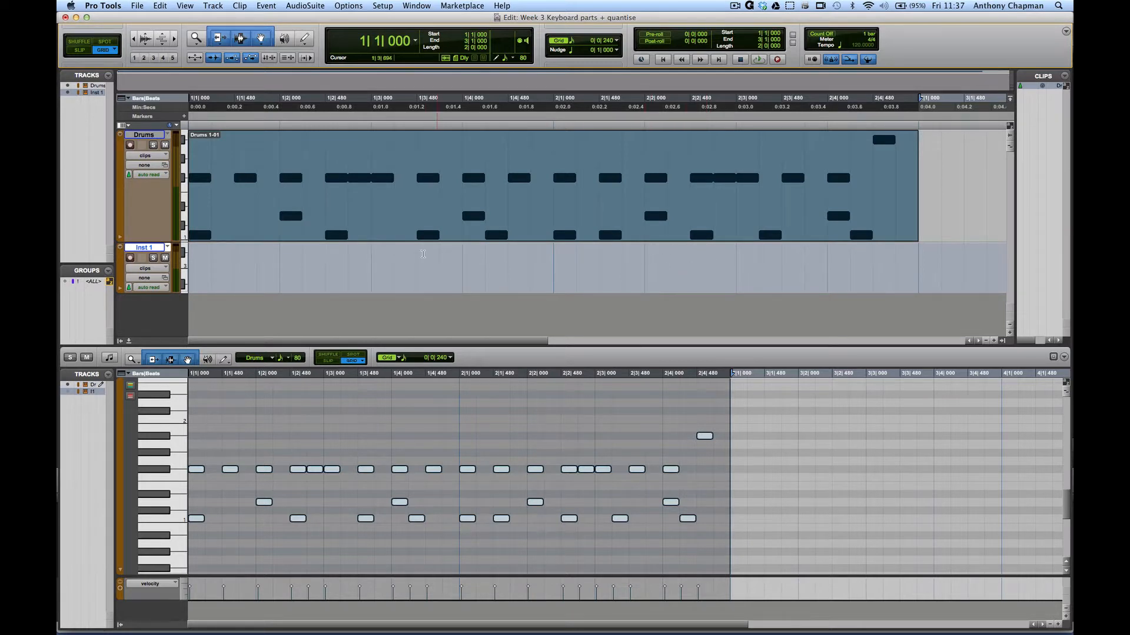
- Name the new track Chords and record-enable it
{"action": "double_click", "coordinate": [145, 247]}
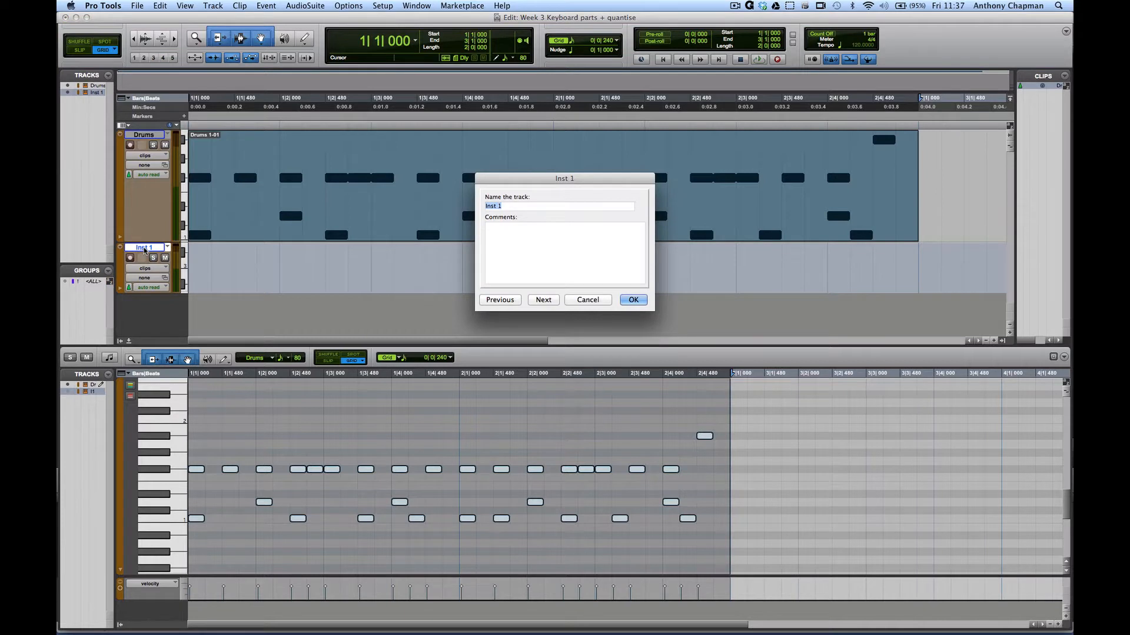
{"action": "type", "text": "Chords"}
{"action": "key", "text": "Return"}
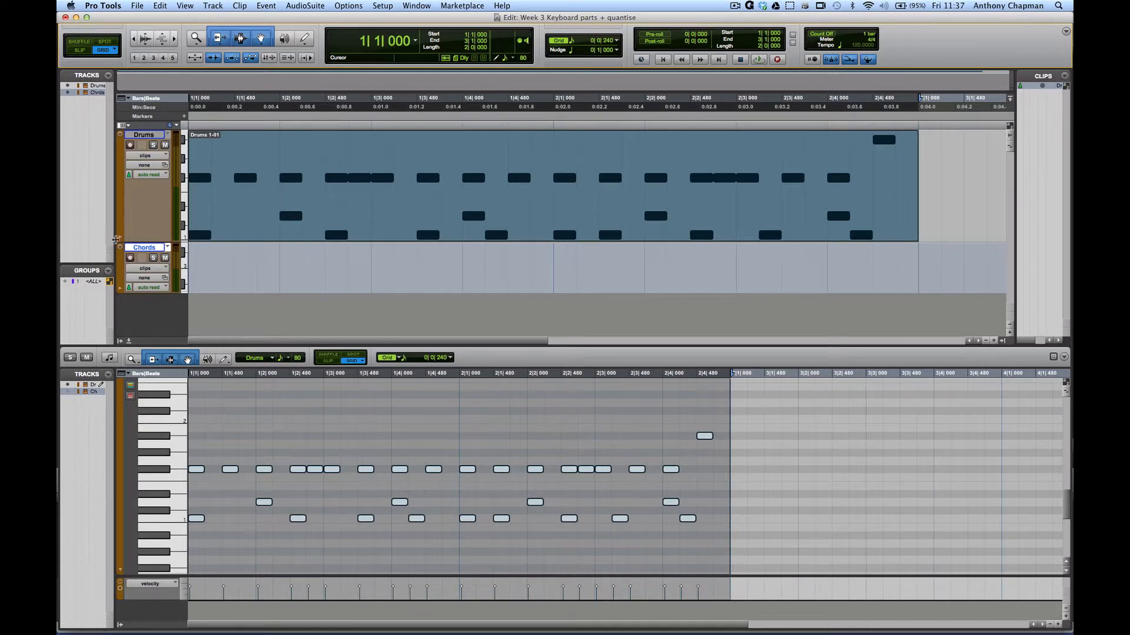
{"action": "left_click", "coordinate": [130, 258]}
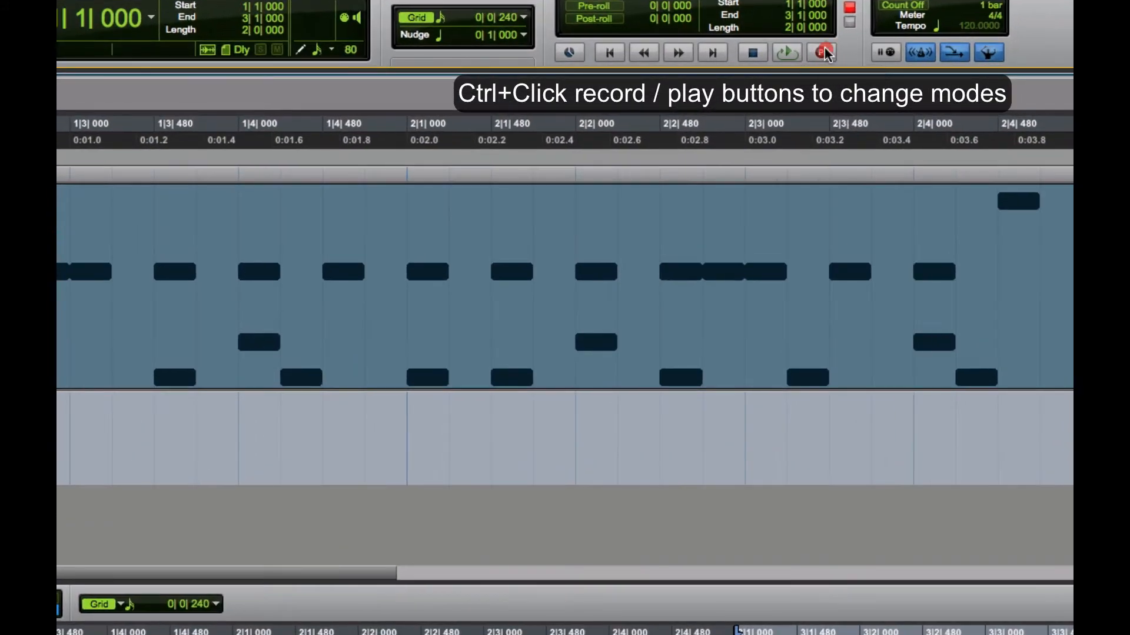
- Record a brief pass onto the Chords track, creating the empty Chords-01 clip
{"action": "left_click", "coordinate": [778, 59]}
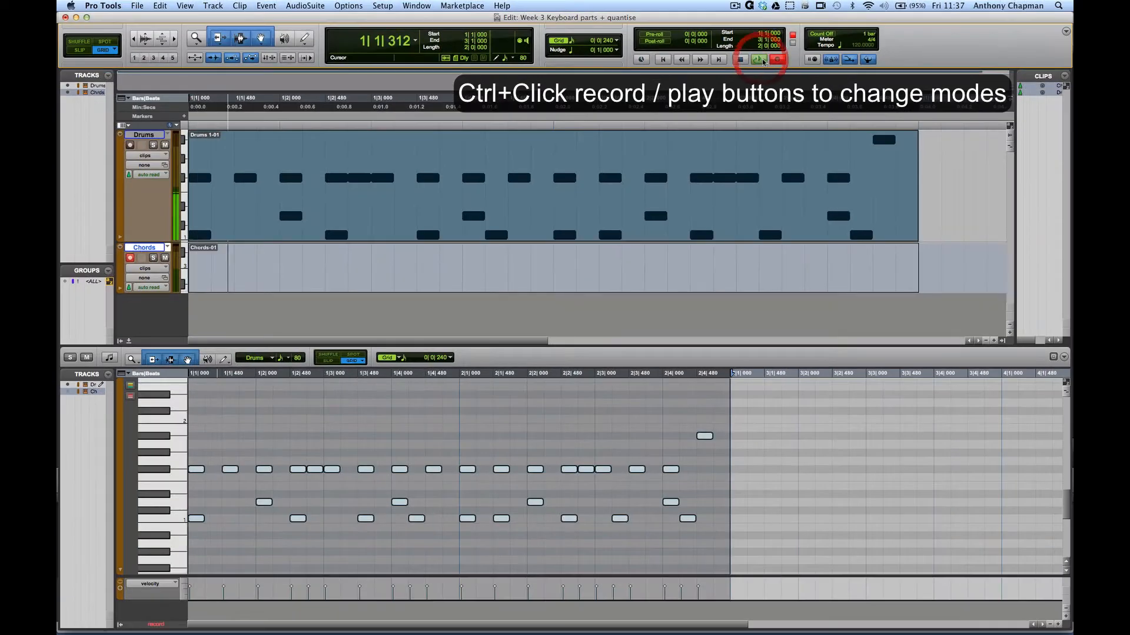
{"action": "left_click", "coordinate": [788, 52]}
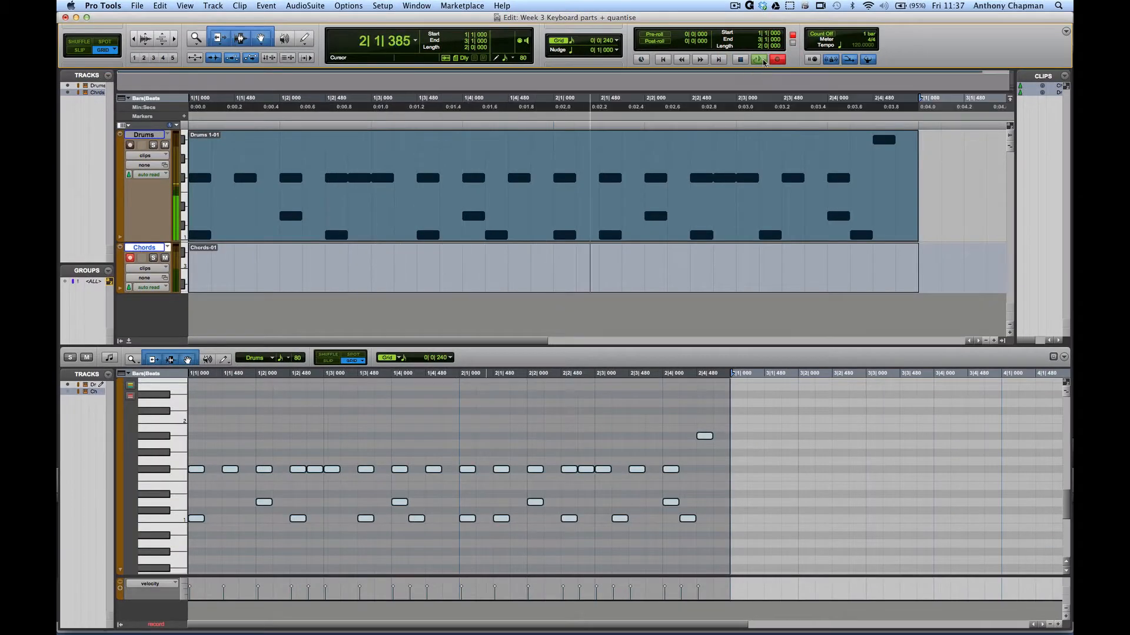
{"action": "left_click", "coordinate": [763, 62]}
- Compare the Chords and Drums clip selections, ending with the Drums clip and its notes selected
{"action": "left_click", "coordinate": [583, 289]}
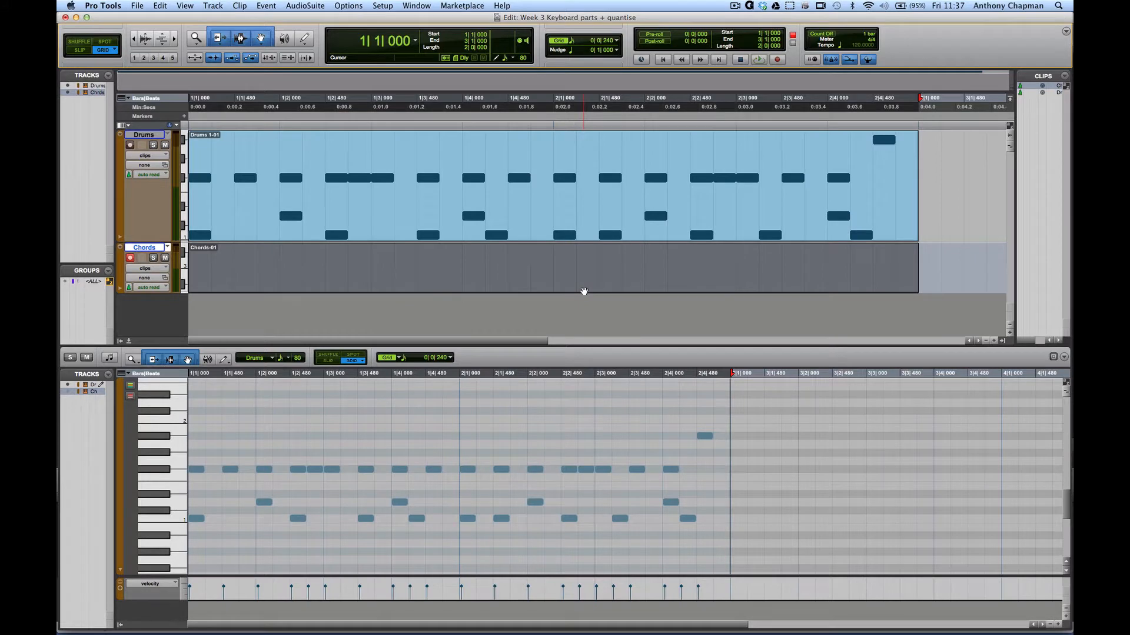
{"action": "left_click", "coordinate": [570, 237]}
{"action": "left_click", "coordinate": [569, 273]}
{"action": "left_click", "coordinate": [389, 219]}
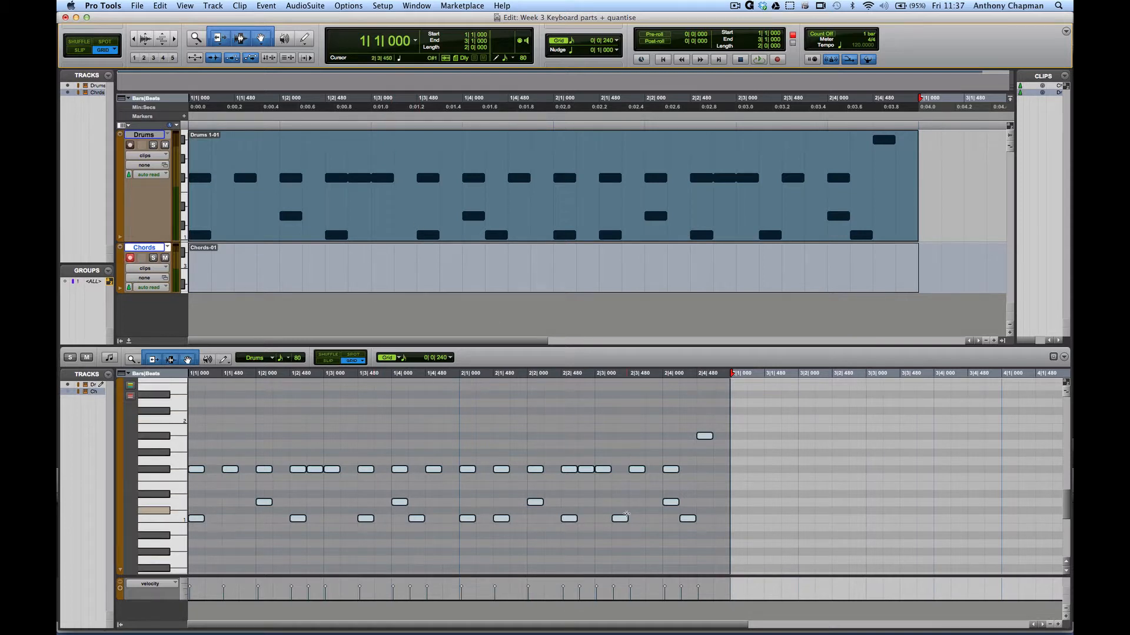
{"action": "left_click", "coordinate": [448, 286]}
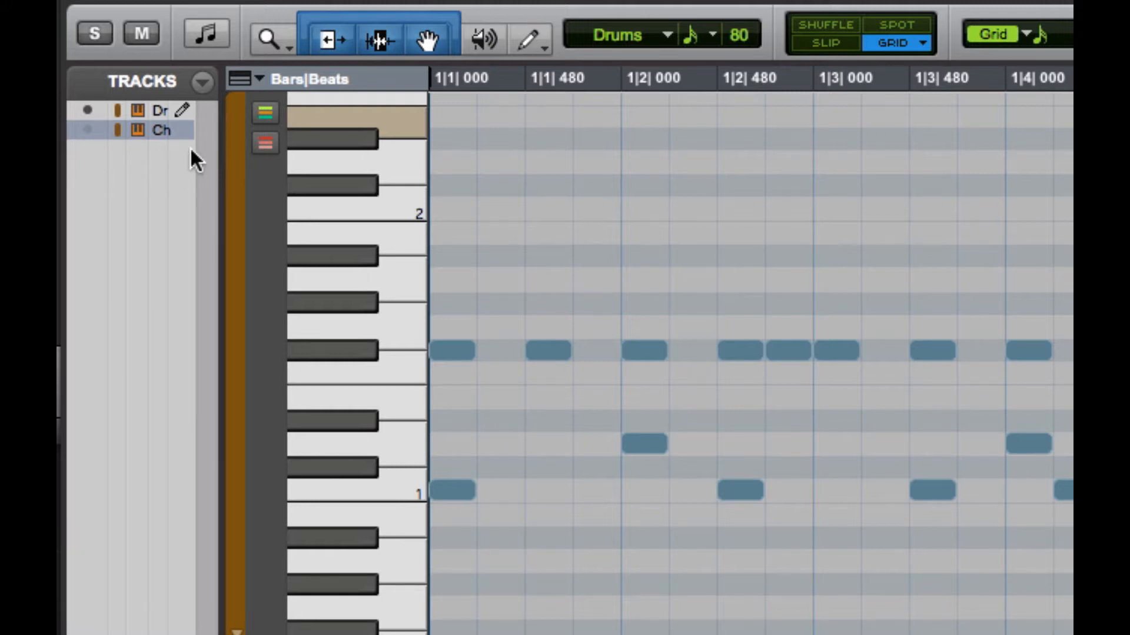
- Show Chords in the MIDI editor as the edit target, hide Drums, and open the Mix window
{"action": "left_click", "coordinate": [88, 131]}
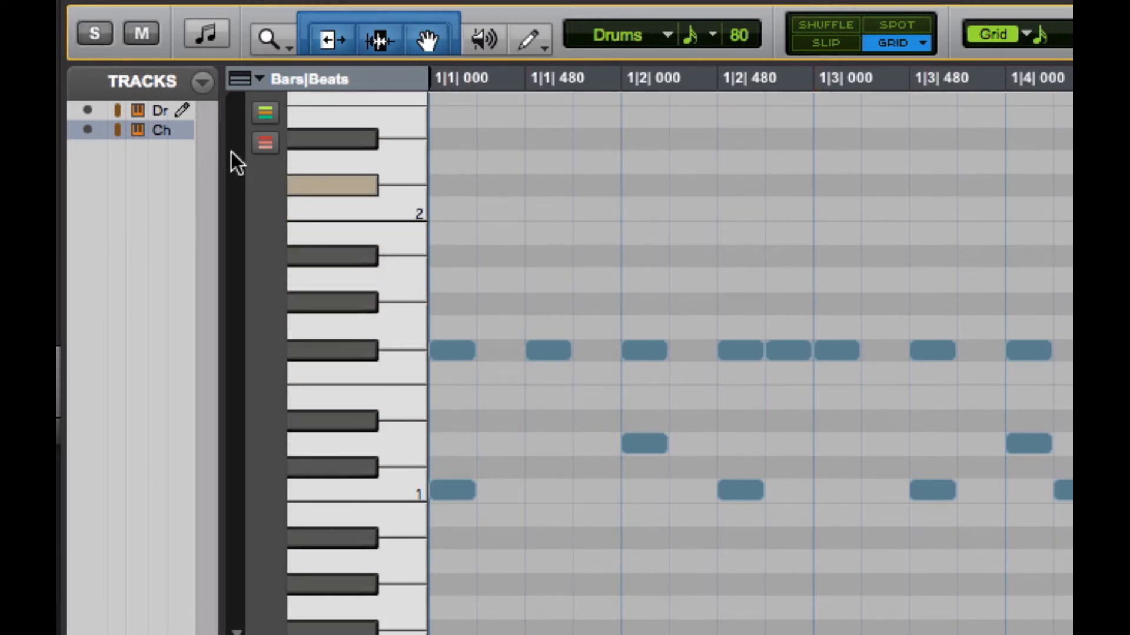
{"action": "left_click", "coordinate": [187, 132]}
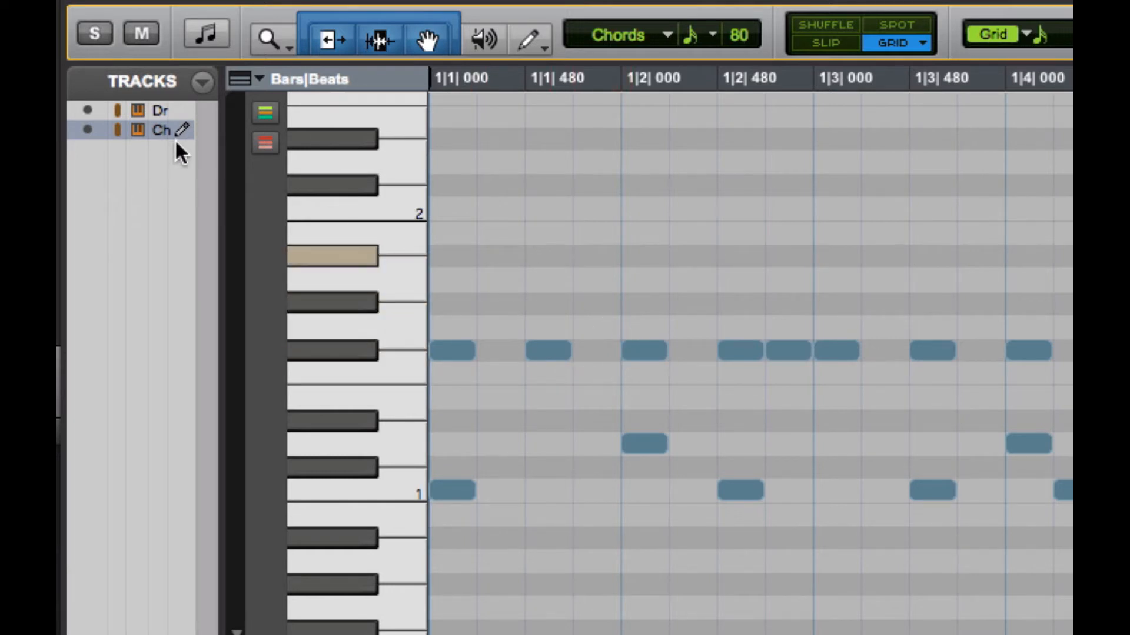
{"action": "left_click", "coordinate": [86, 110]}
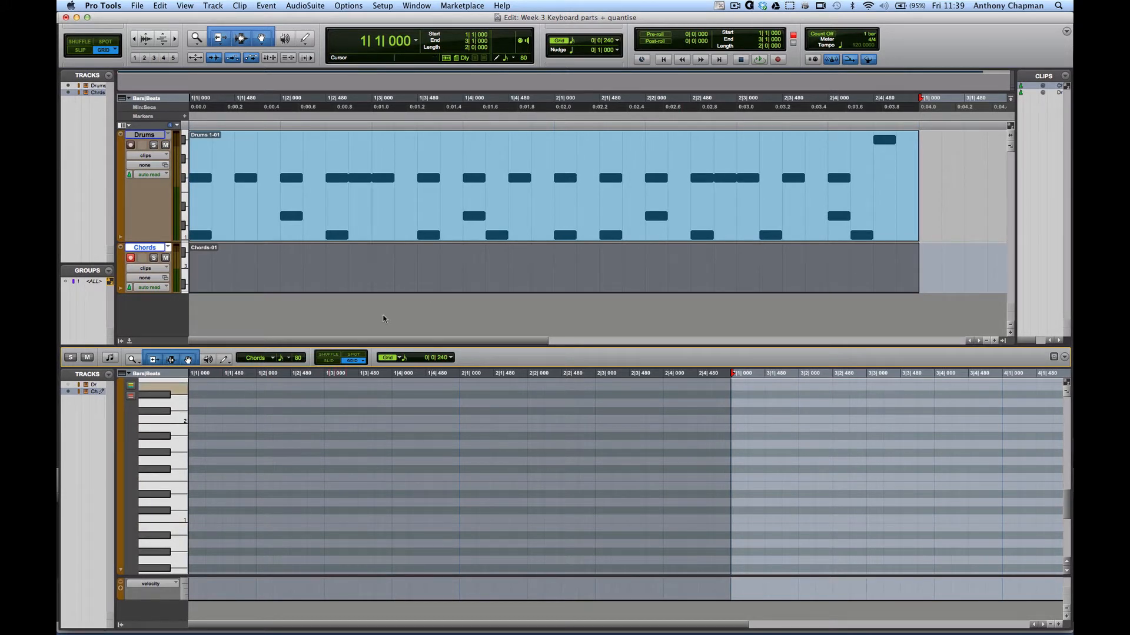
{"action": "key", "text": "super+equal"}
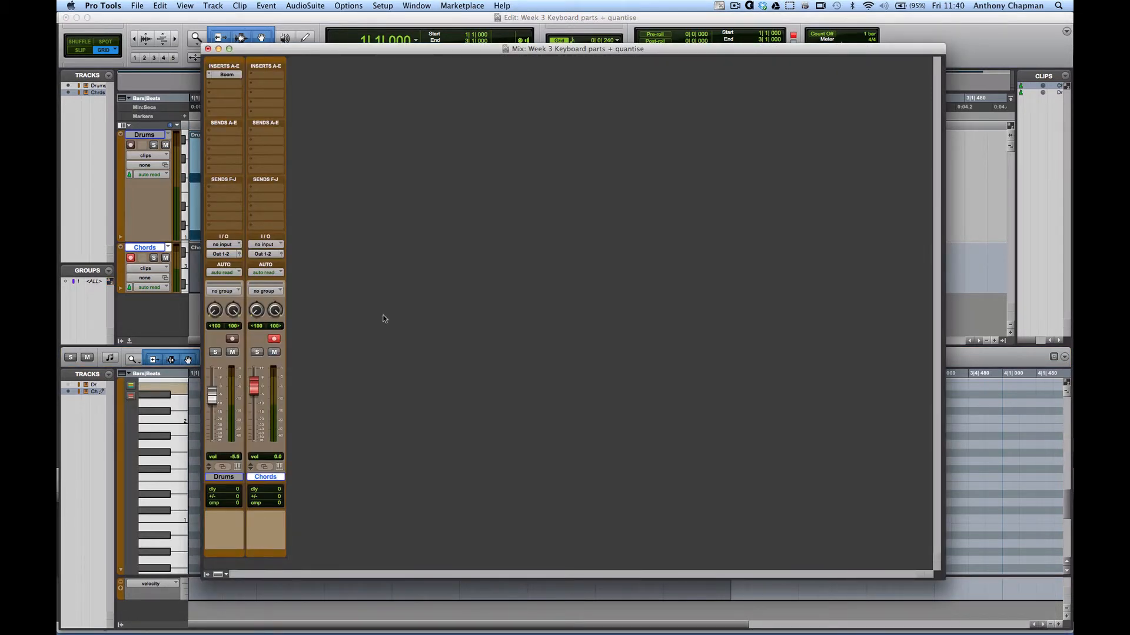
- Insert the Xpand2 instrument plug-in on the Chords channel
{"action": "left_click", "coordinate": [252, 75]}
{"action": "mouse_move", "coordinate": [300, 95]}
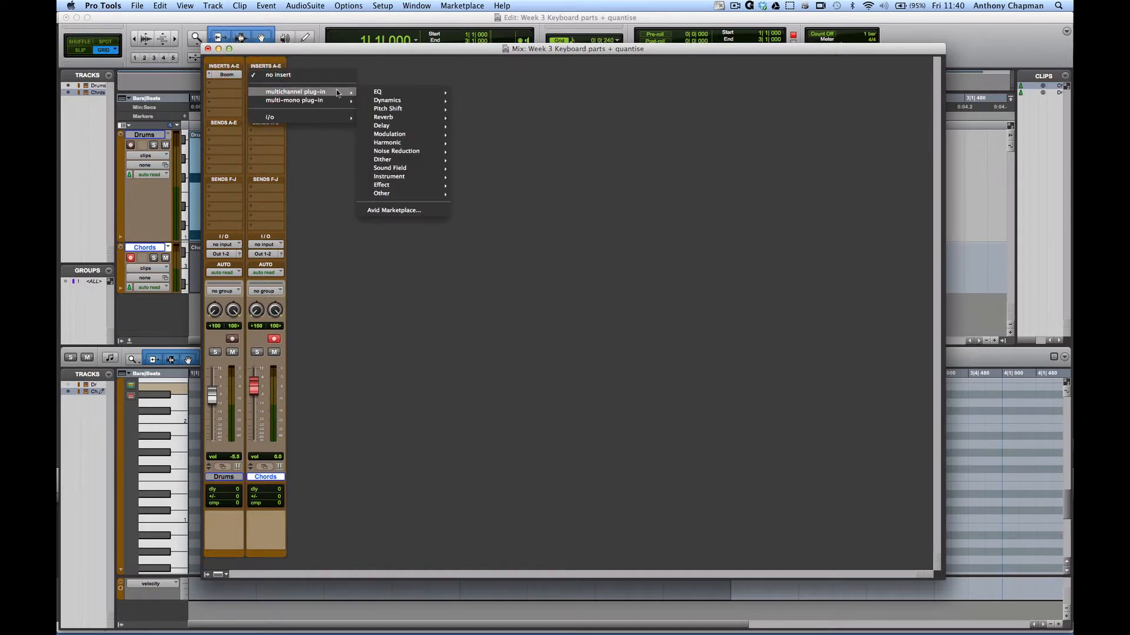
{"action": "mouse_move", "coordinate": [384, 94]}
{"action": "mouse_move", "coordinate": [403, 175]}
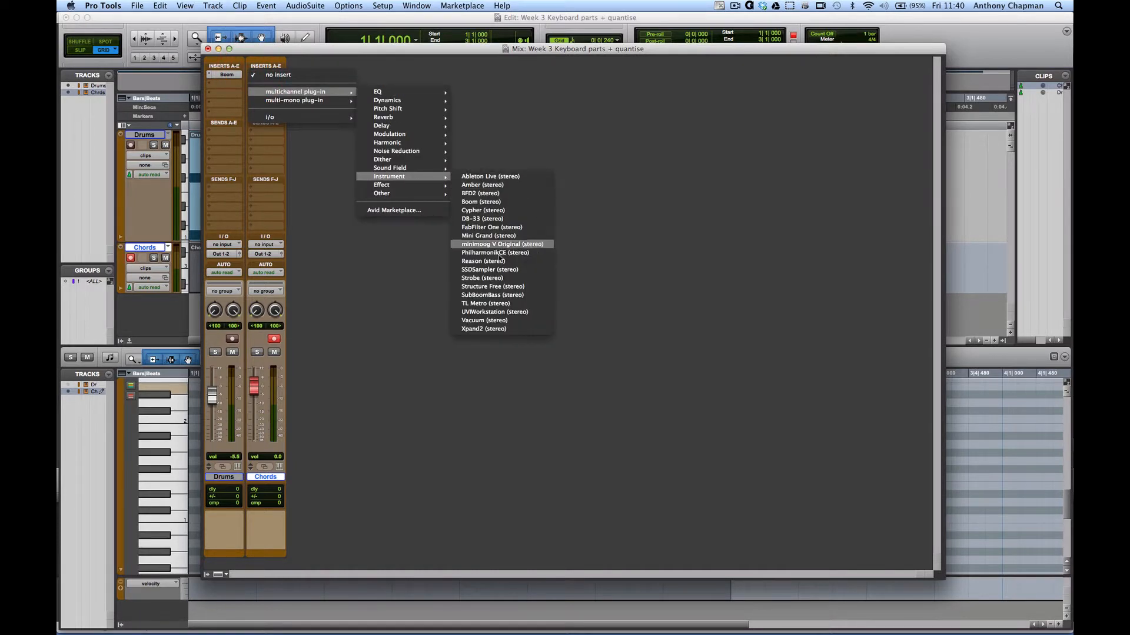
{"action": "left_click", "coordinate": [484, 329]}
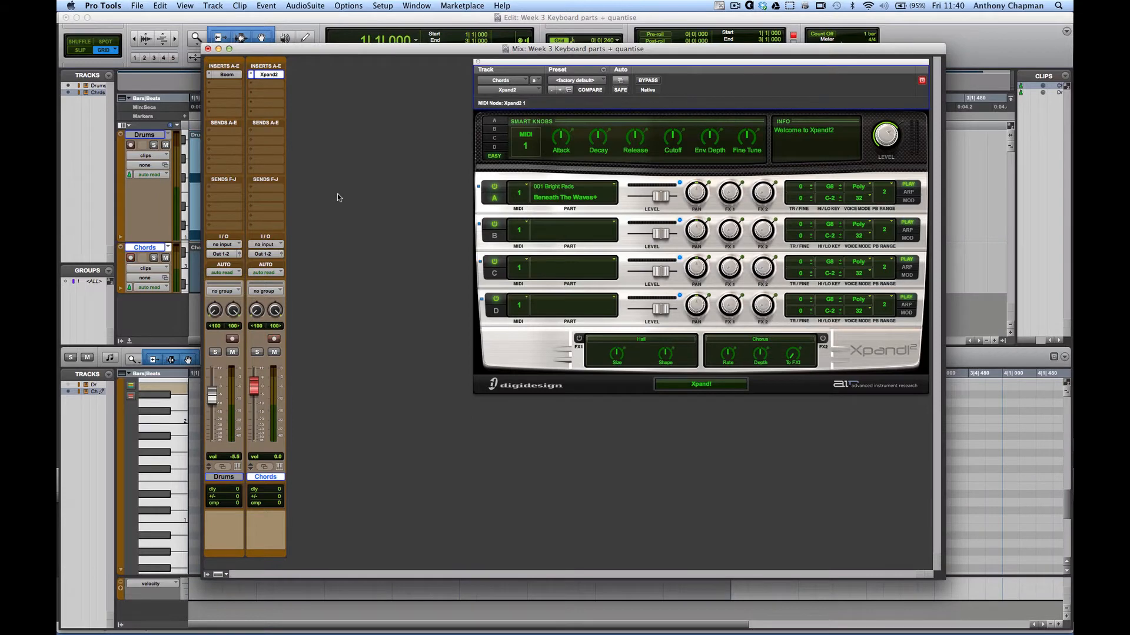
- Load the 06 Polysynths > 21 Bit Funk preset and close the Xpand2 window
{"action": "left_click_drag", "start_coordinate": [554, 63], "coordinate": [370, 63]}
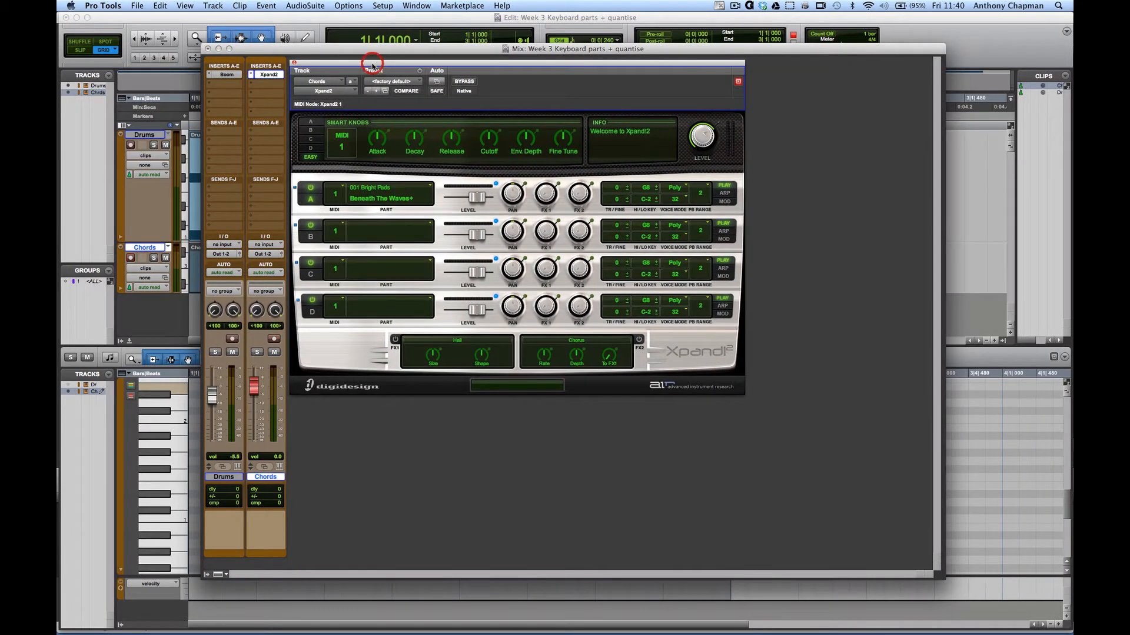
{"action": "left_click", "coordinate": [391, 84]}
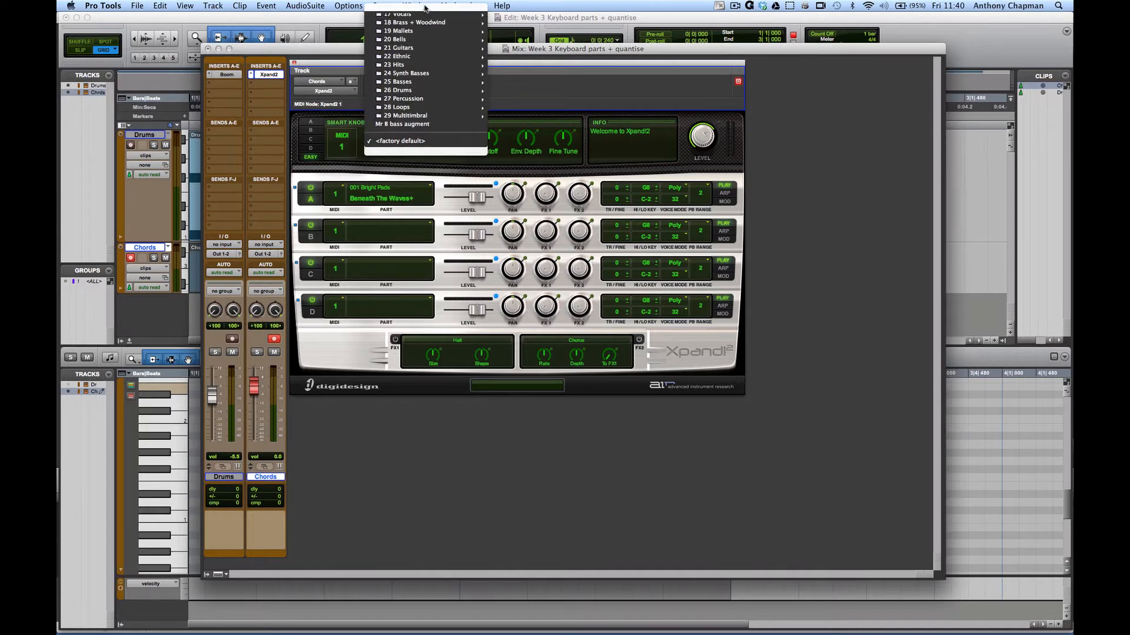
{"action": "mouse_move", "coordinate": [425, 54]}
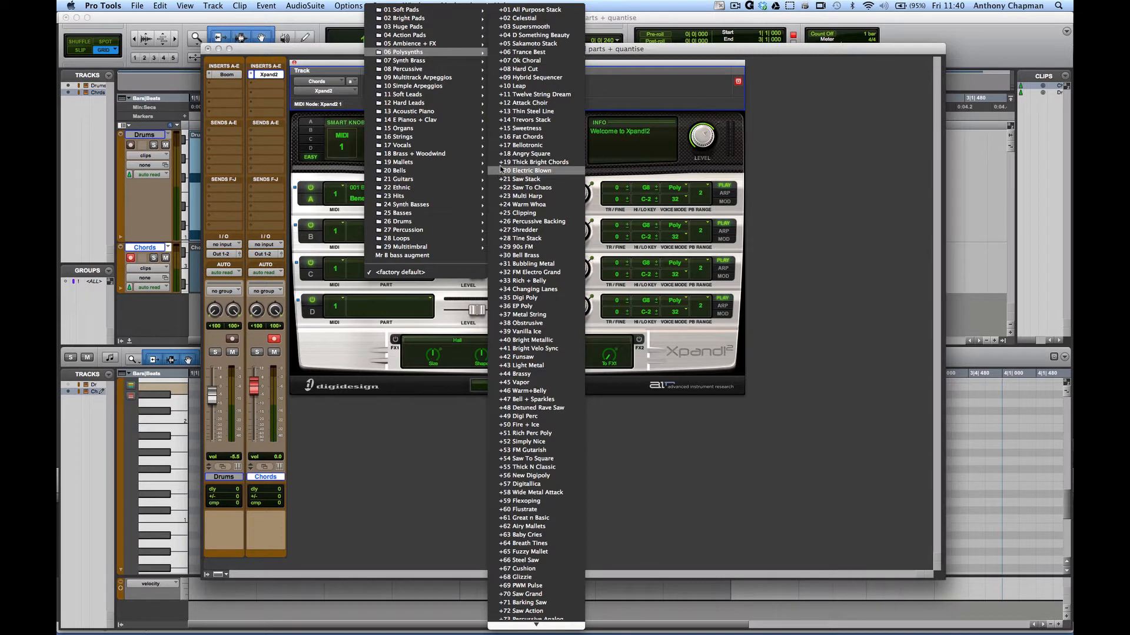
{"action": "scroll", "coordinate": [536, 179], "scroll_direction": "down", "scroll_amount": 10}
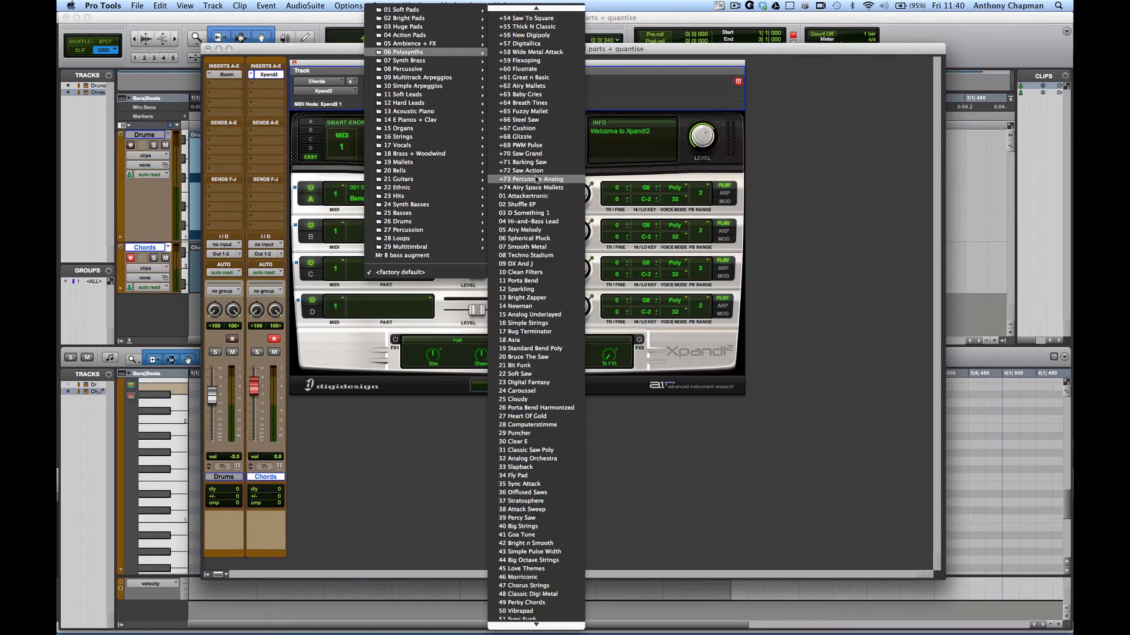
{"action": "scroll", "coordinate": [537, 179], "scroll_direction": "down", "scroll_amount": 4}
{"action": "scroll", "coordinate": [537, 179], "scroll_direction": "up", "scroll_amount": 1}
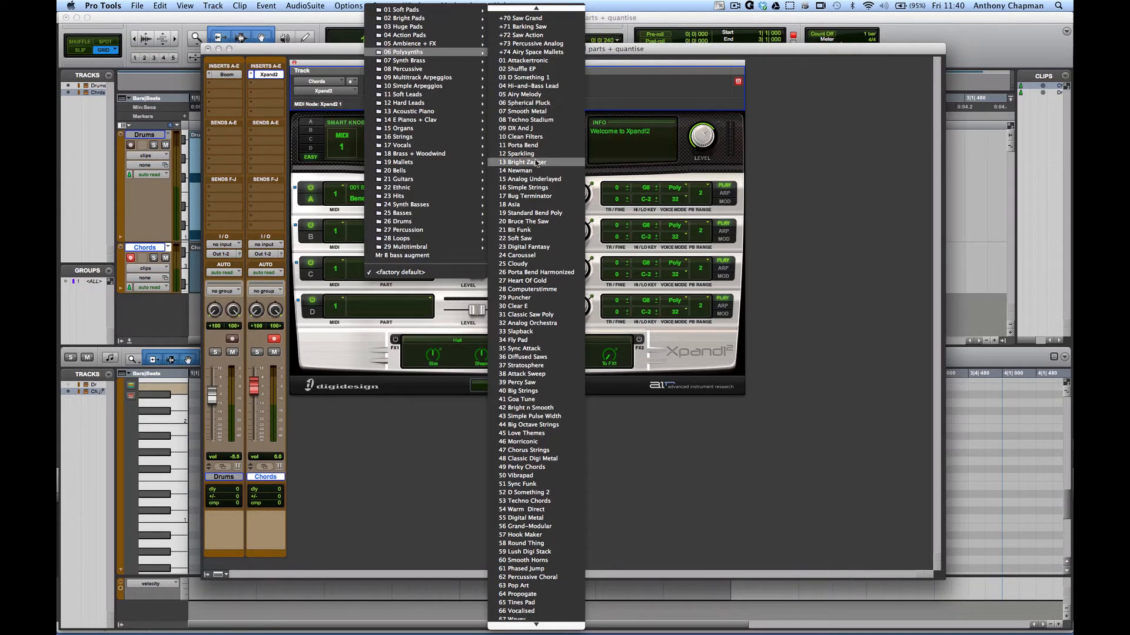
{"action": "left_click", "coordinate": [543, 236]}
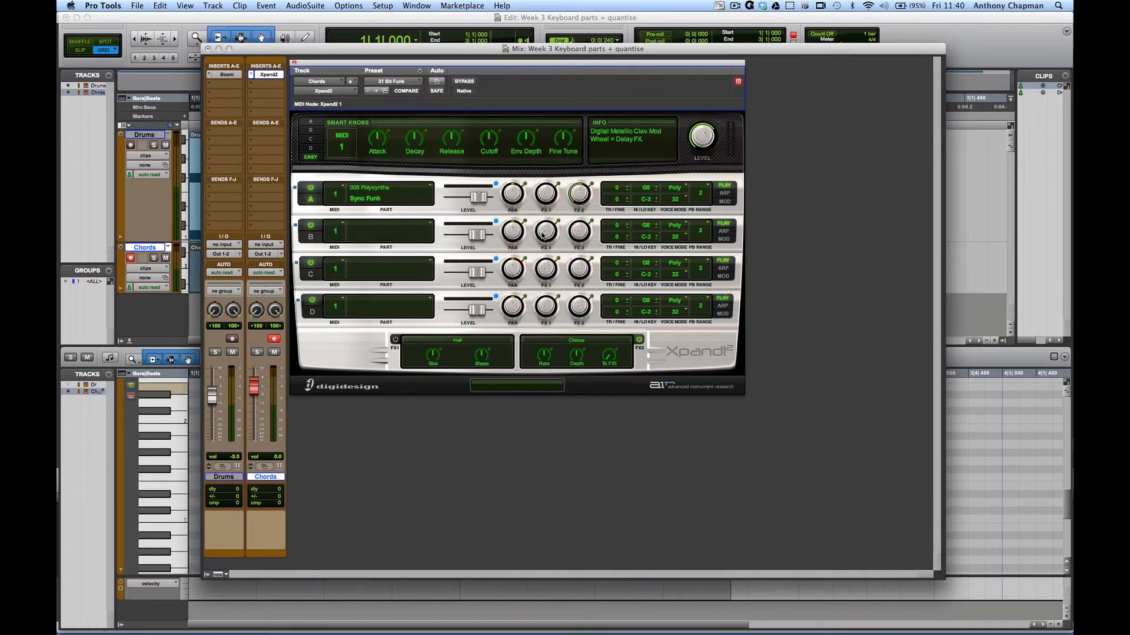
{"action": "left_click_drag", "start_coordinate": [381, 69], "coordinate": [513, 54]}
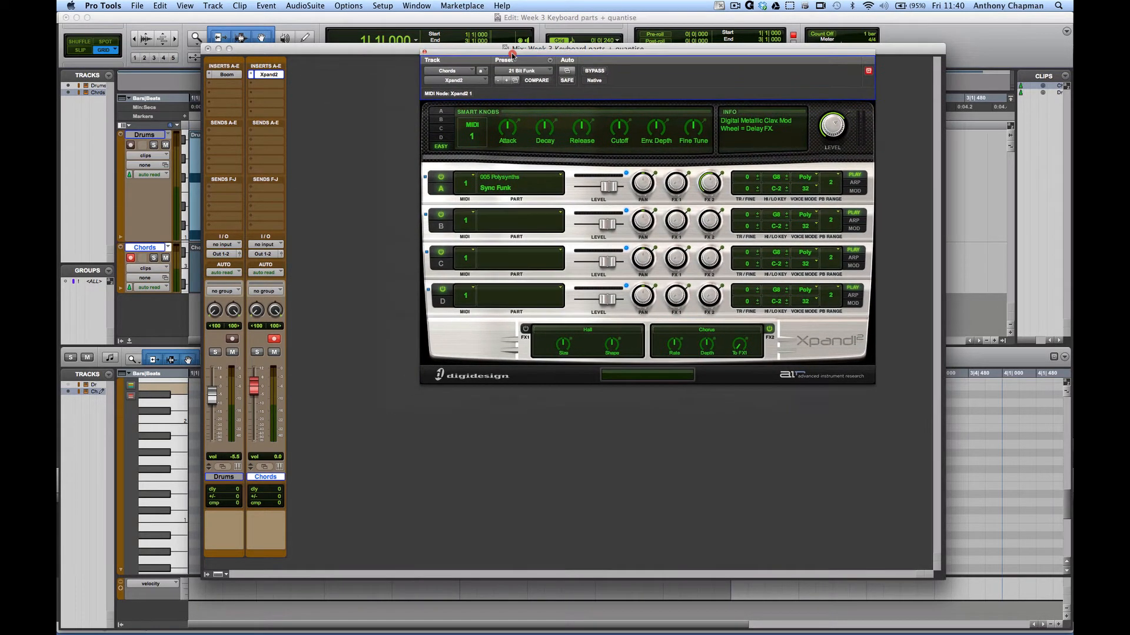
{"action": "left_click", "coordinate": [425, 52]}
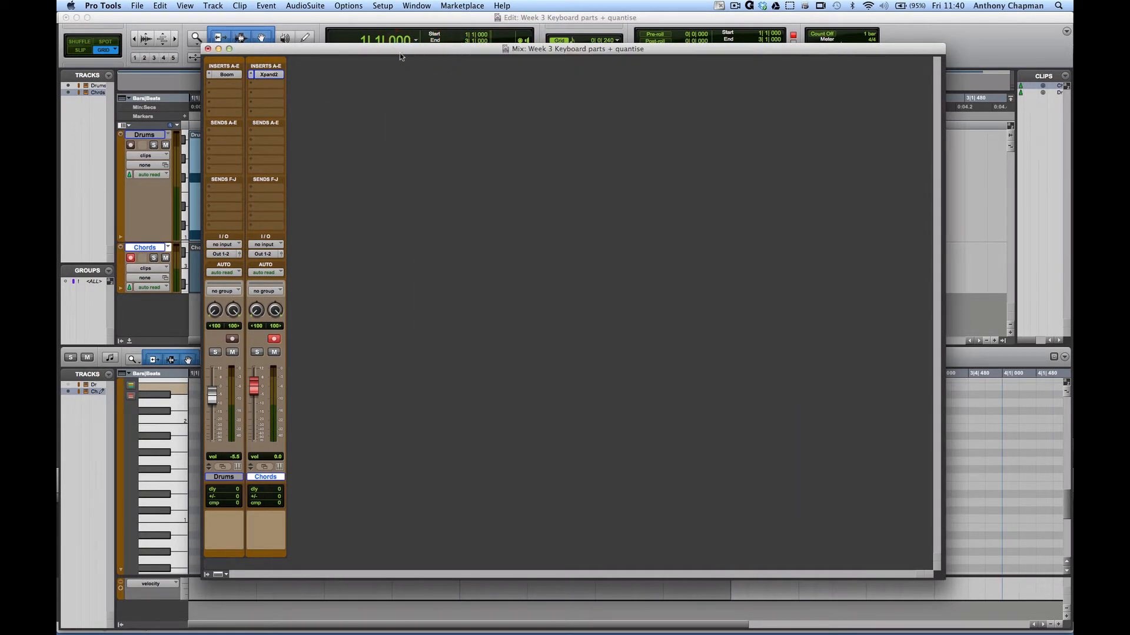
- Back in the Edit window, disarm Chords and audition pitches on the MIDI editor keyboard
{"action": "key", "text": "super+equal"}
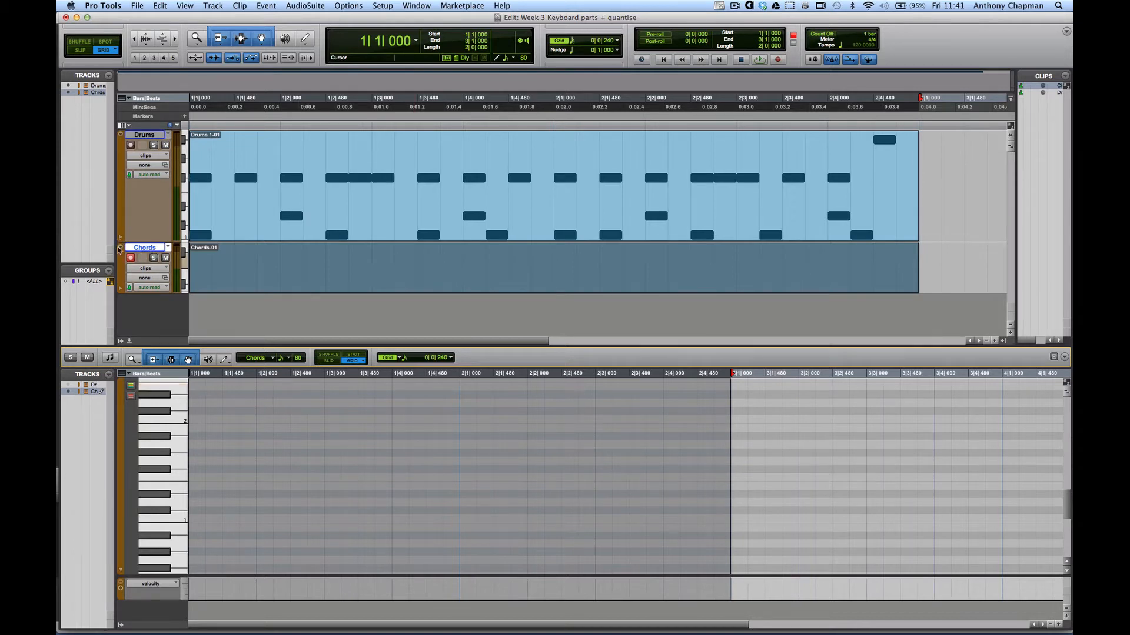
{"action": "left_click", "coordinate": [131, 260]}
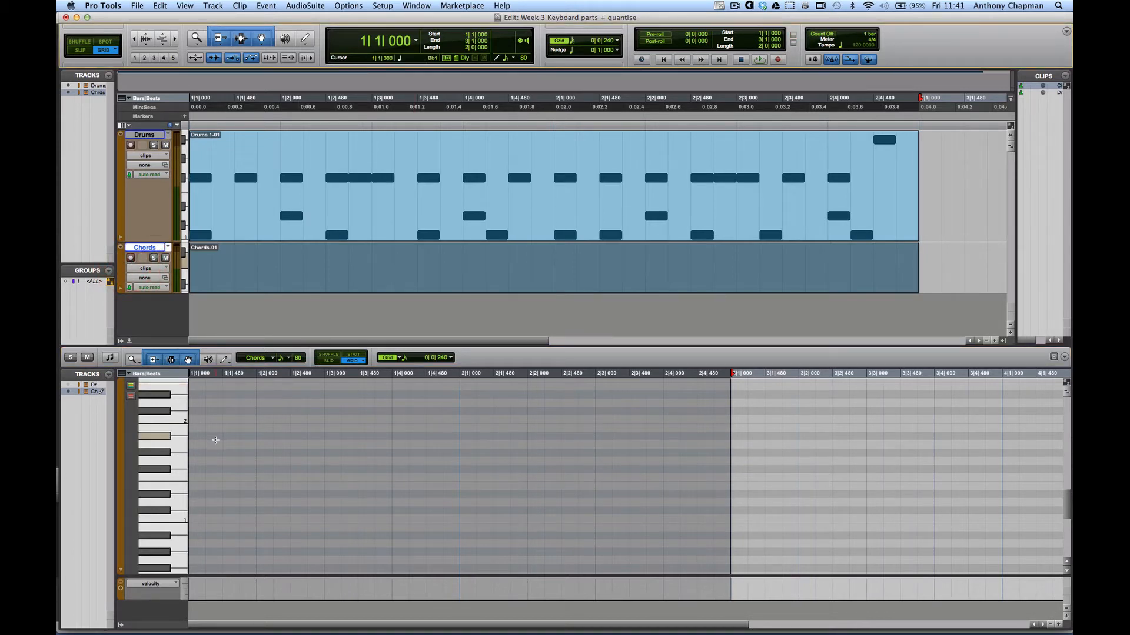
{"action": "left_click", "coordinate": [179, 513]}
{"action": "left_click", "coordinate": [178, 486]}
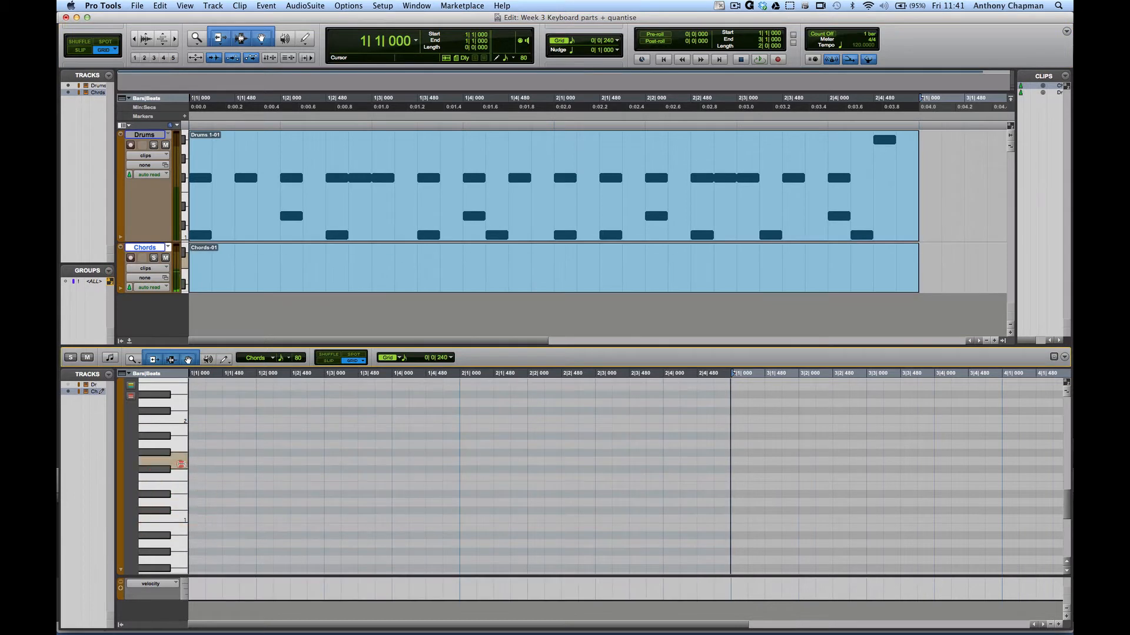
{"action": "left_click", "coordinate": [177, 462]}
{"action": "left_click", "coordinate": [177, 425]}
{"action": "left_click", "coordinate": [174, 411]}
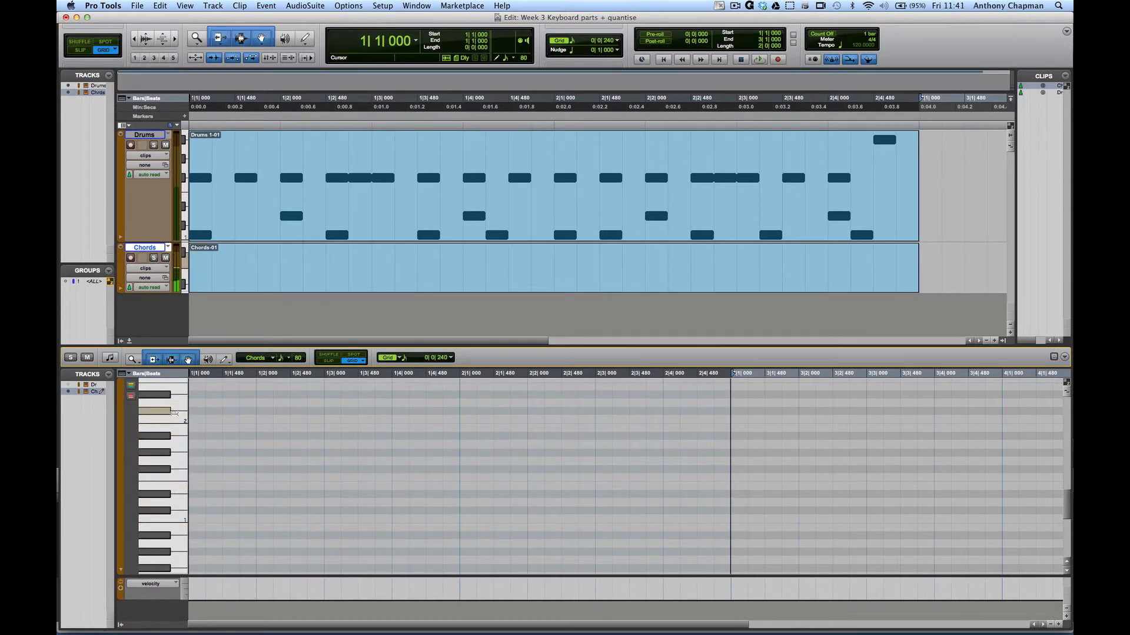
{"action": "left_click", "coordinate": [171, 426]}
{"action": "left_click", "coordinate": [143, 499]}
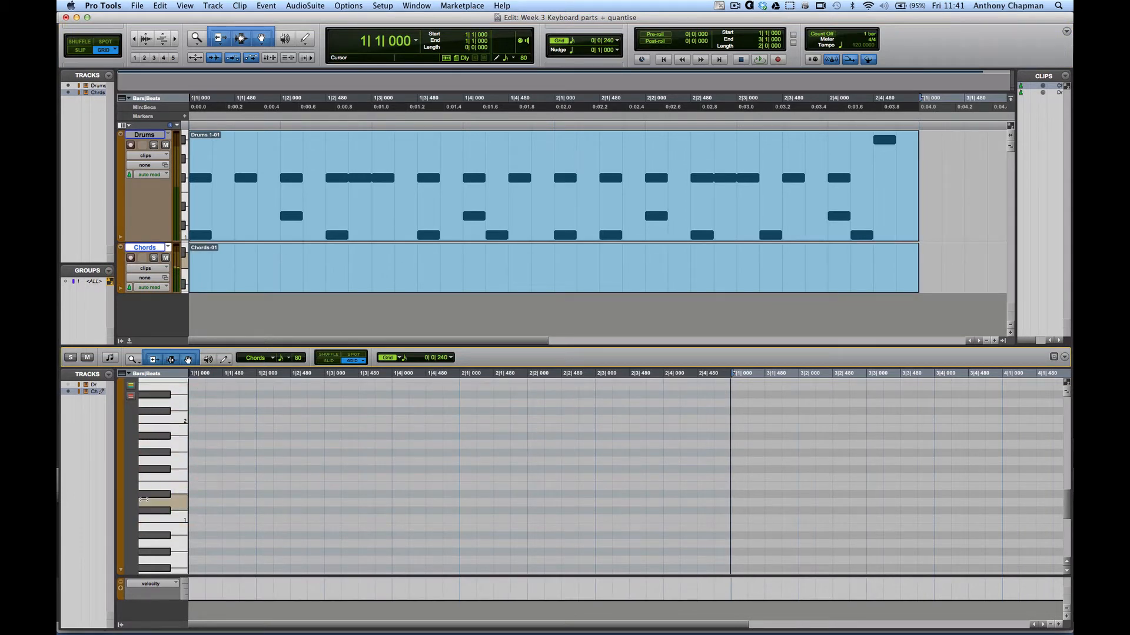
{"action": "left_click", "coordinate": [149, 493]}
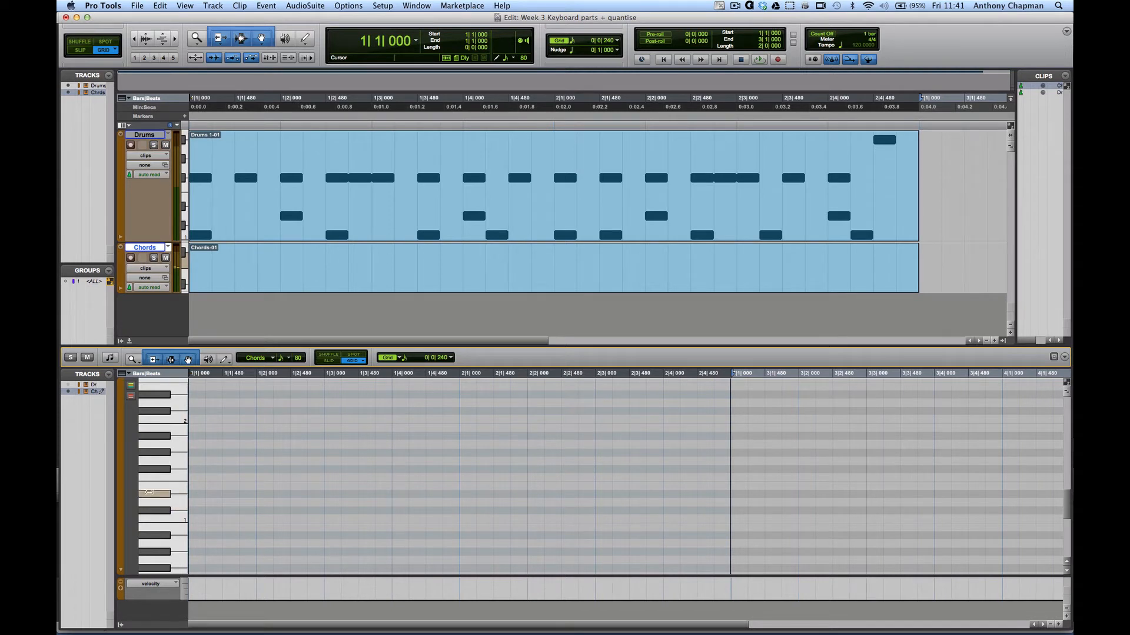
{"action": "scroll", "coordinate": [222, 501], "scroll_direction": "up", "scroll_amount": 8}
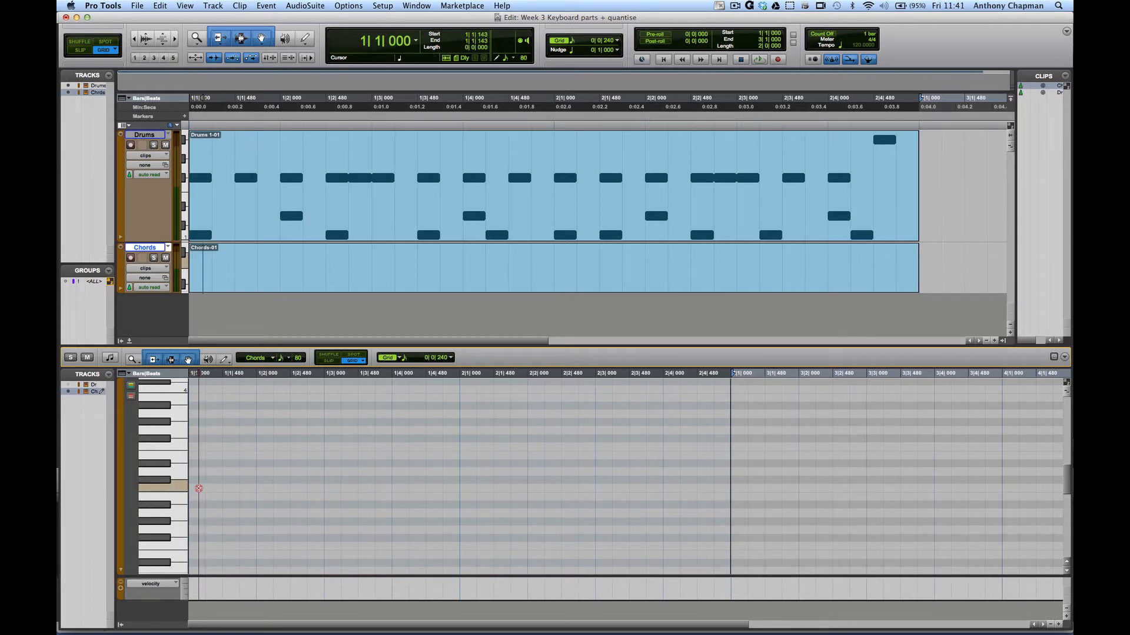
- Draw a three-note chord ending on E3 at 1|1|000 and play it back
{"action": "left_click", "coordinate": [198, 489]}
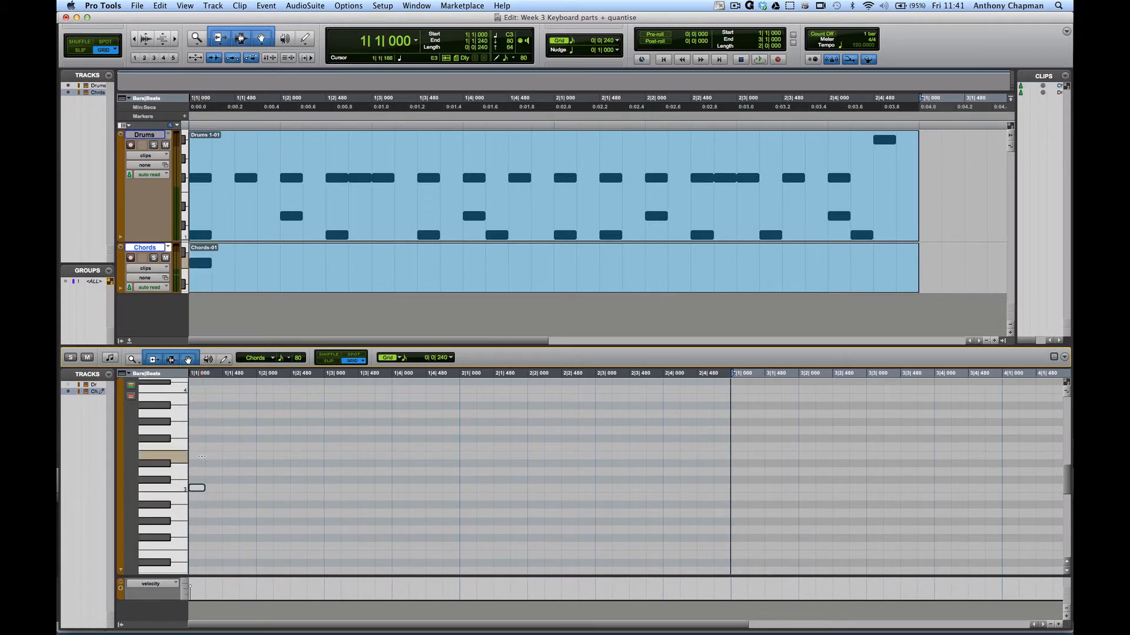
{"action": "left_click", "coordinate": [198, 456]}
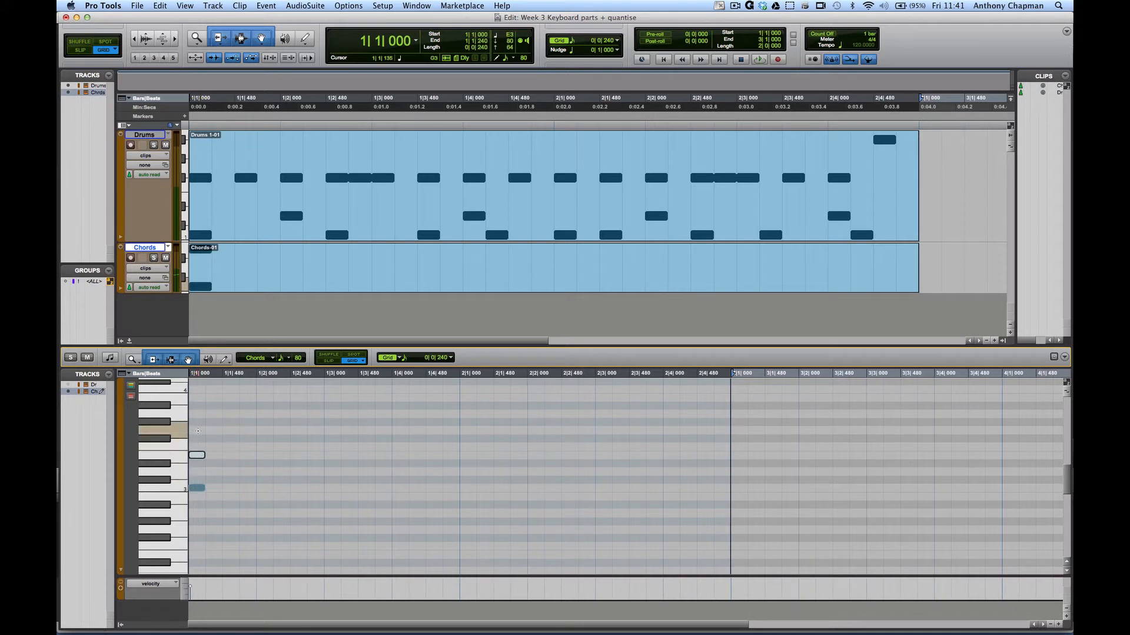
{"action": "left_click", "coordinate": [198, 431]}
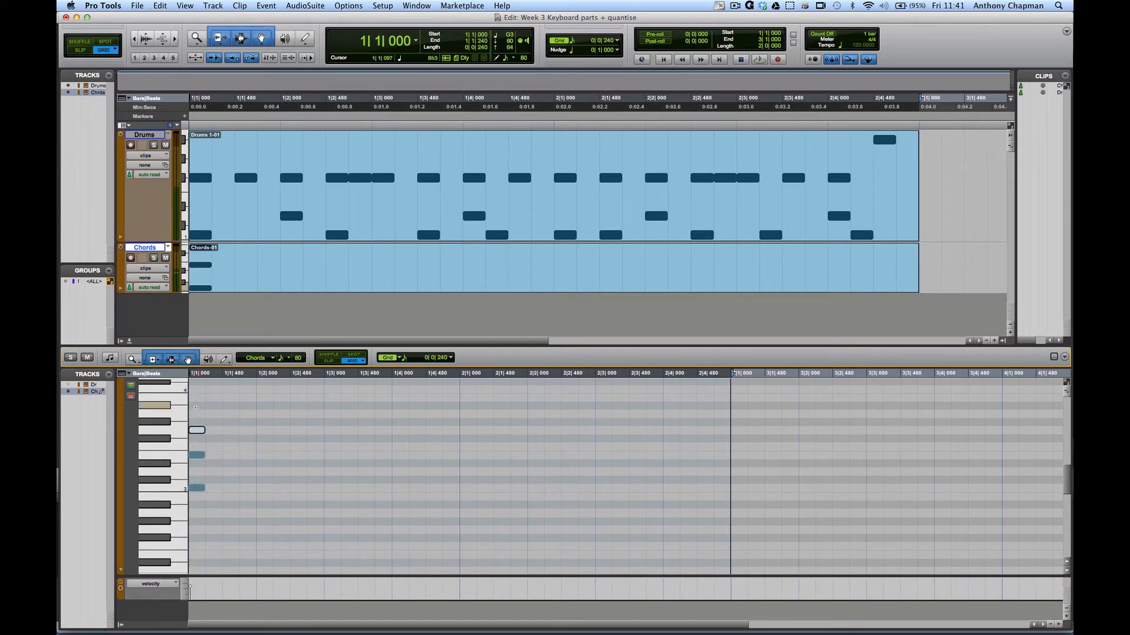
{"action": "key", "text": "space"}
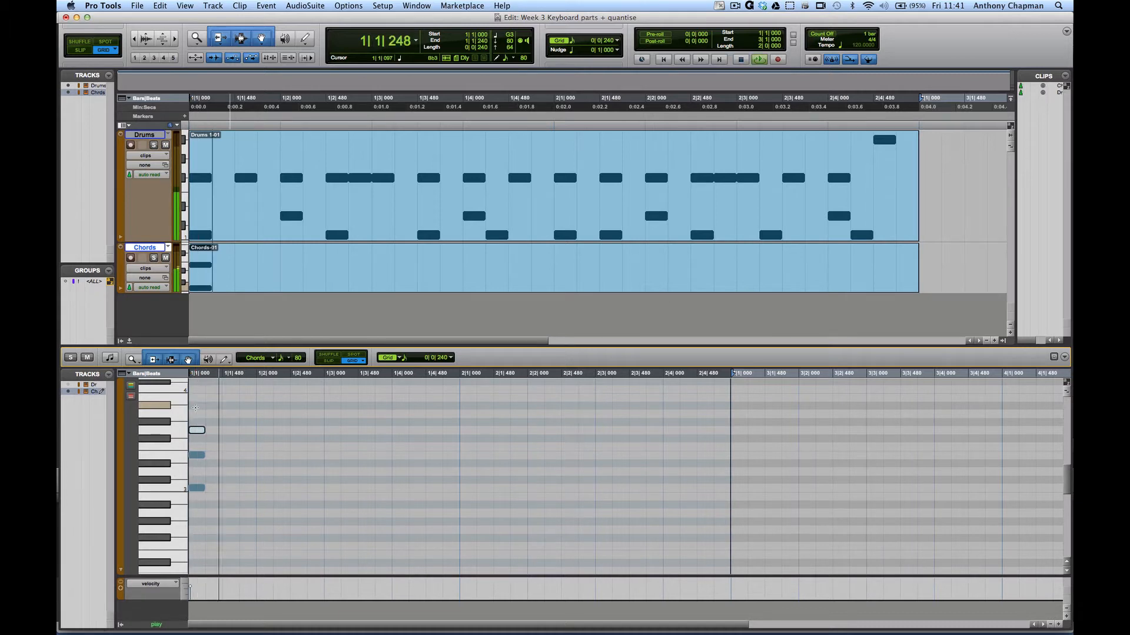
{"action": "key", "text": "space"}
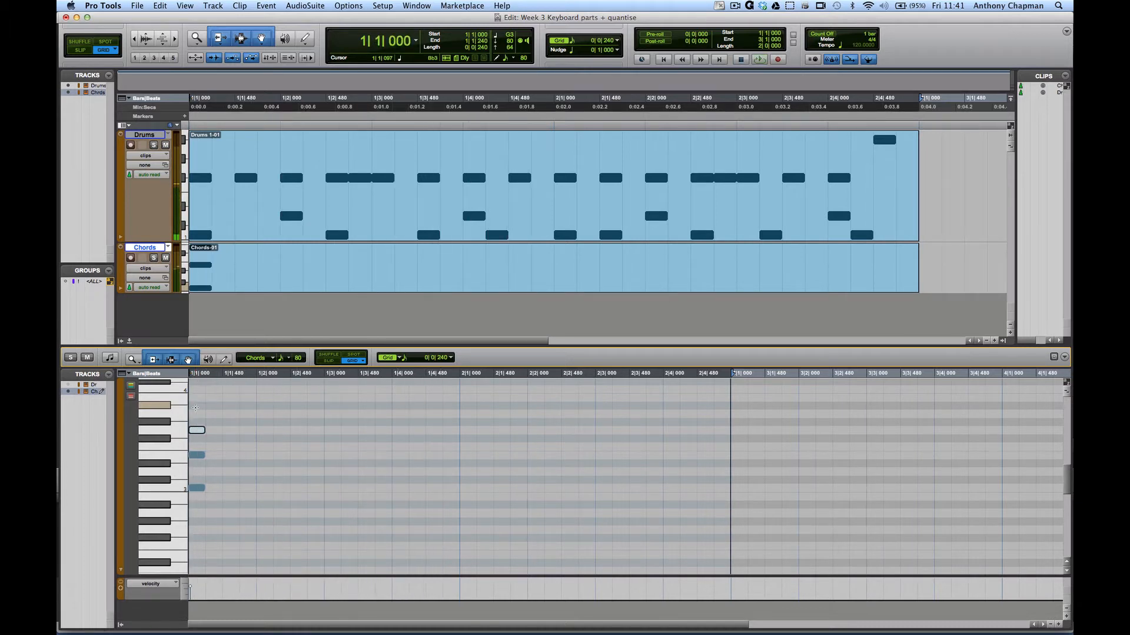
{"action": "key", "text": "space"}
{"action": "key", "text": "space"}
- Lengthen the chord's notes and shift the copied chord to 1|2|480
{"action": "left_click_drag", "start_coordinate": [195, 407], "coordinate": [216, 525]}
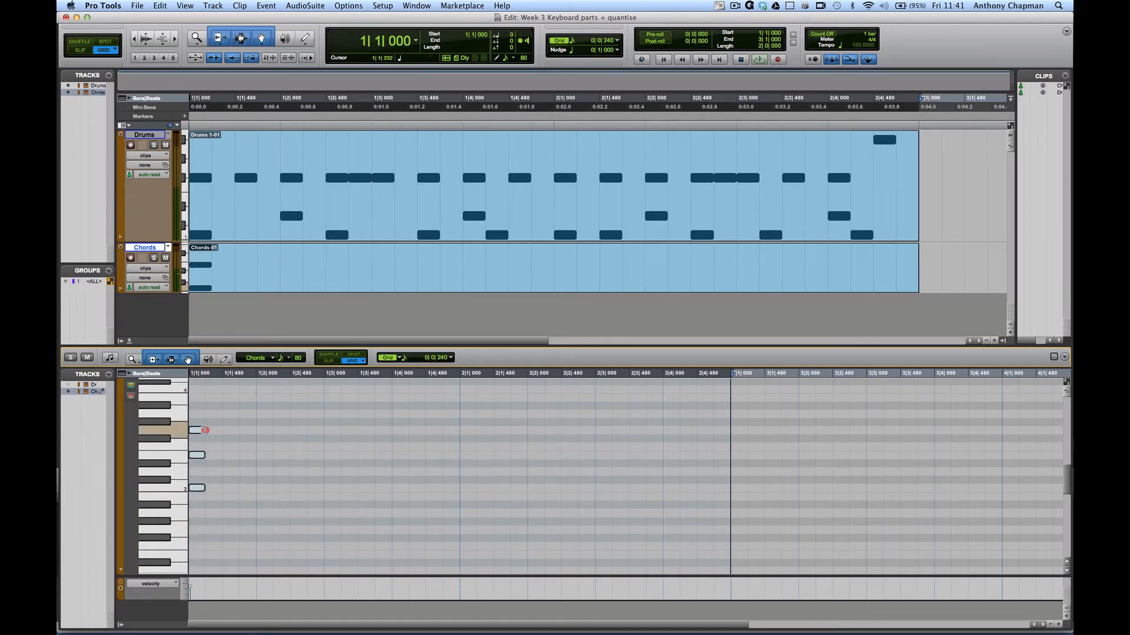
{"action": "left_click_drag", "start_coordinate": [218, 430], "coordinate": [268, 483]}
{"action": "key", "text": "space"}
{"action": "key", "text": "space"}
{"action": "key", "text": "space"}
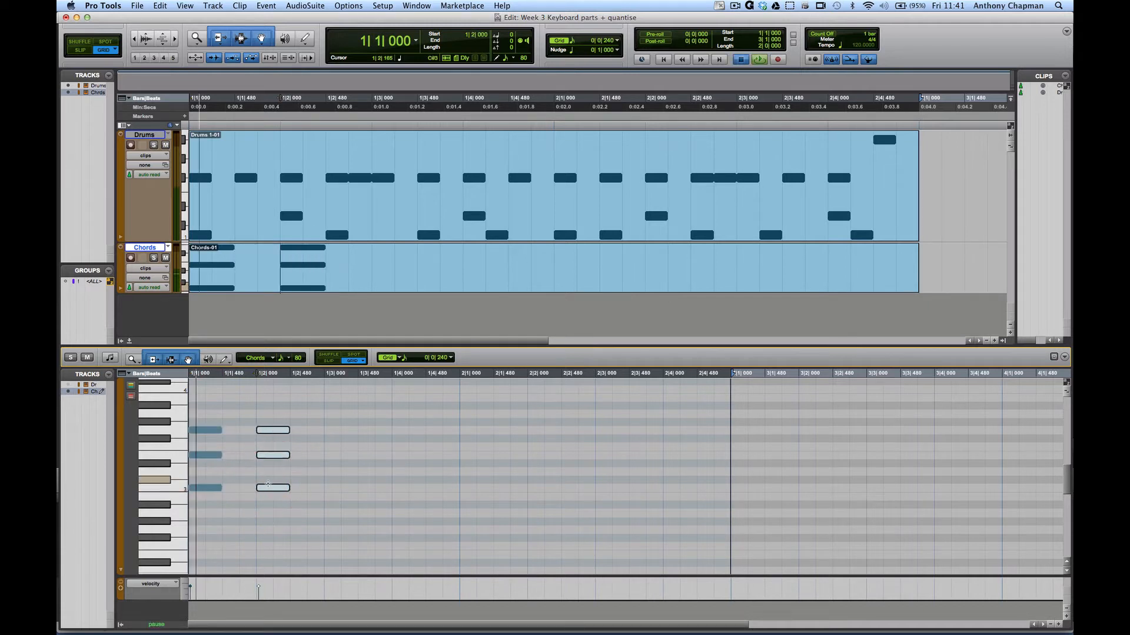
{"action": "key", "text": "space"}
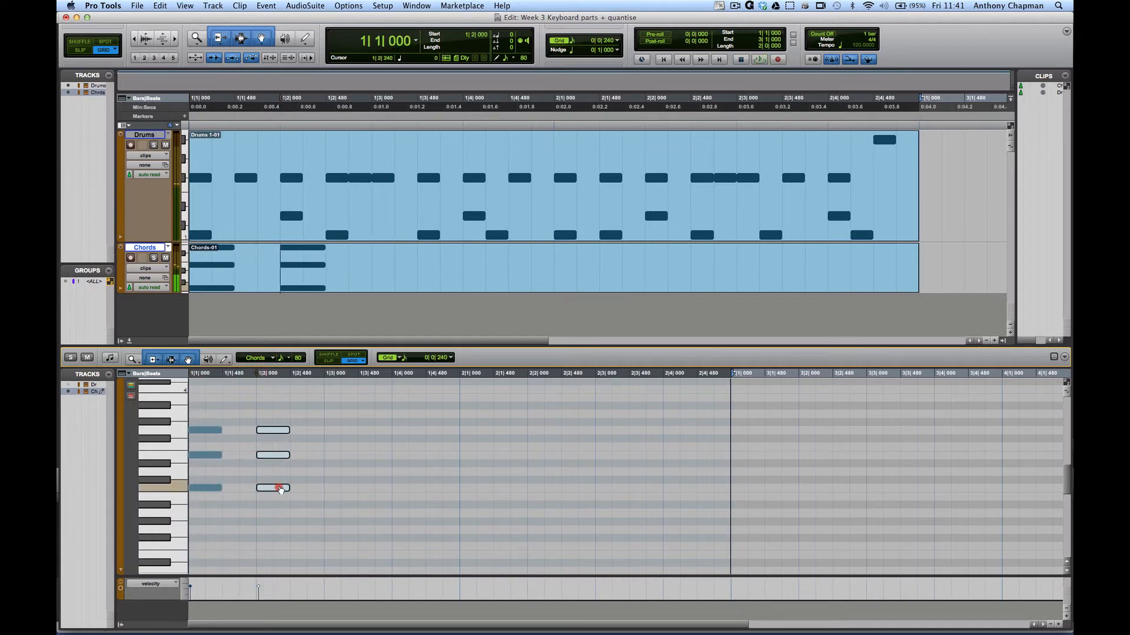
{"action": "left_click_drag", "start_coordinate": [280, 489], "coordinate": [284, 490]}
{"action": "key", "text": "space"}
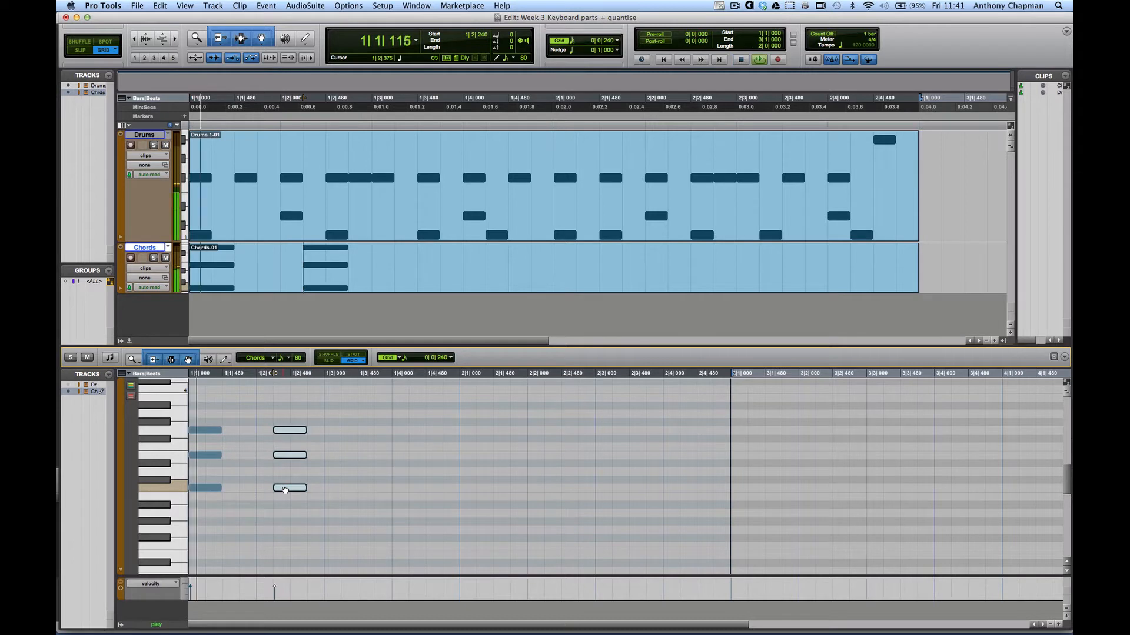
{"action": "key", "text": "space"}
{"action": "left_click_drag", "start_coordinate": [284, 489], "coordinate": [295, 490]}
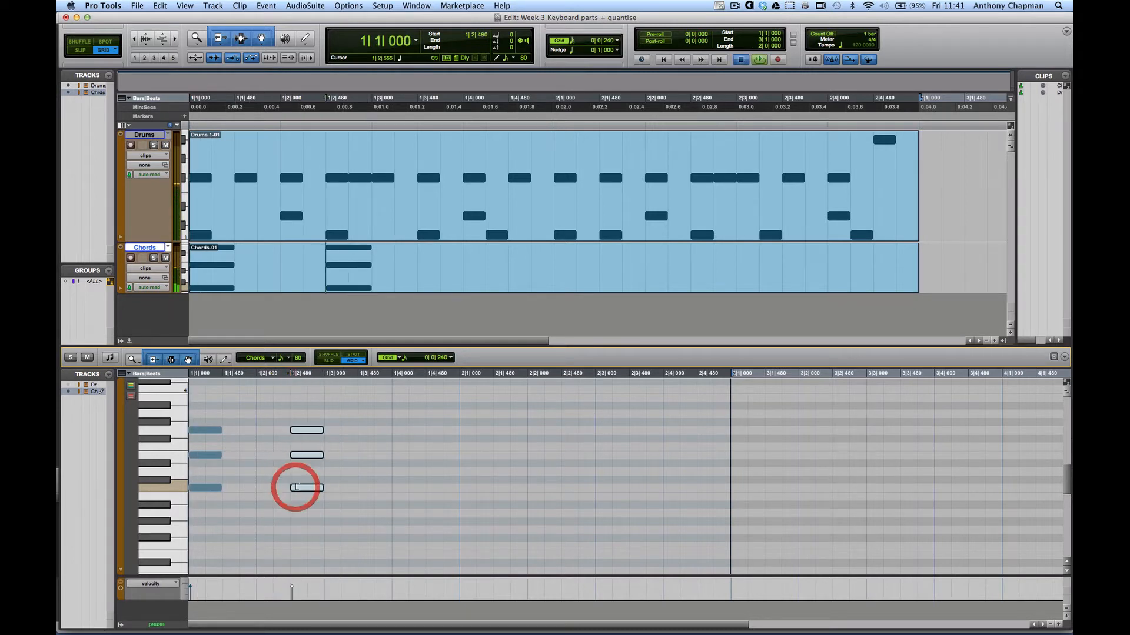
{"action": "key", "text": "space"}
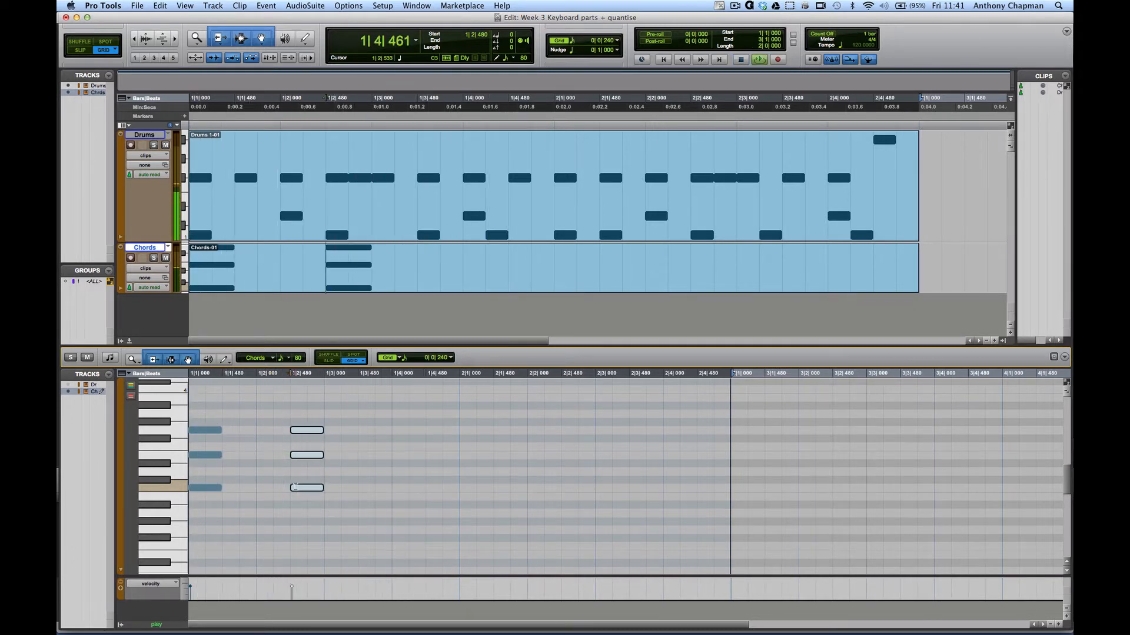
- Lower the Chords track volume to -9.8 in the mixer and check the balance
{"action": "key", "text": "super+equal"}
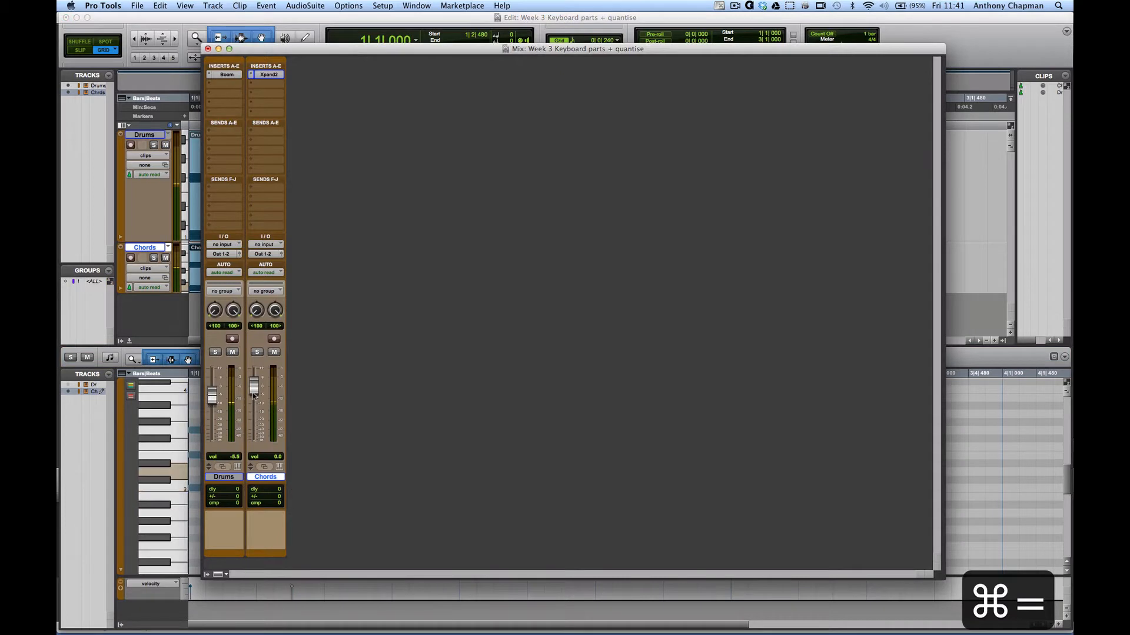
{"action": "left_click_drag", "start_coordinate": [256, 411], "coordinate": [257, 413]}
{"action": "key", "text": "space"}
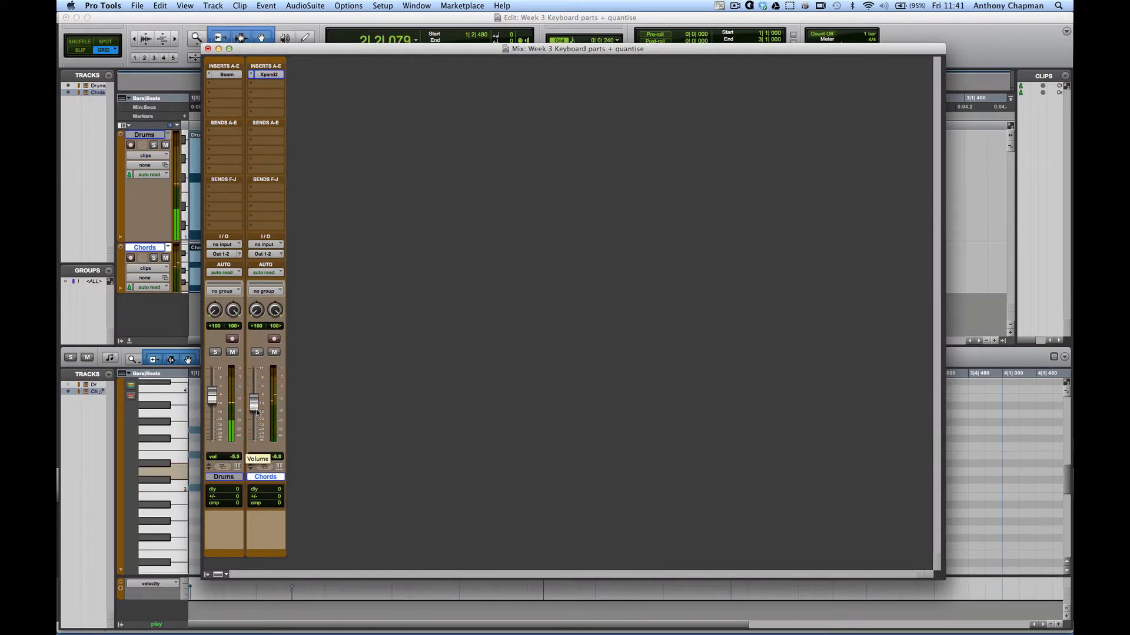
{"action": "key", "text": "super+Tab"}
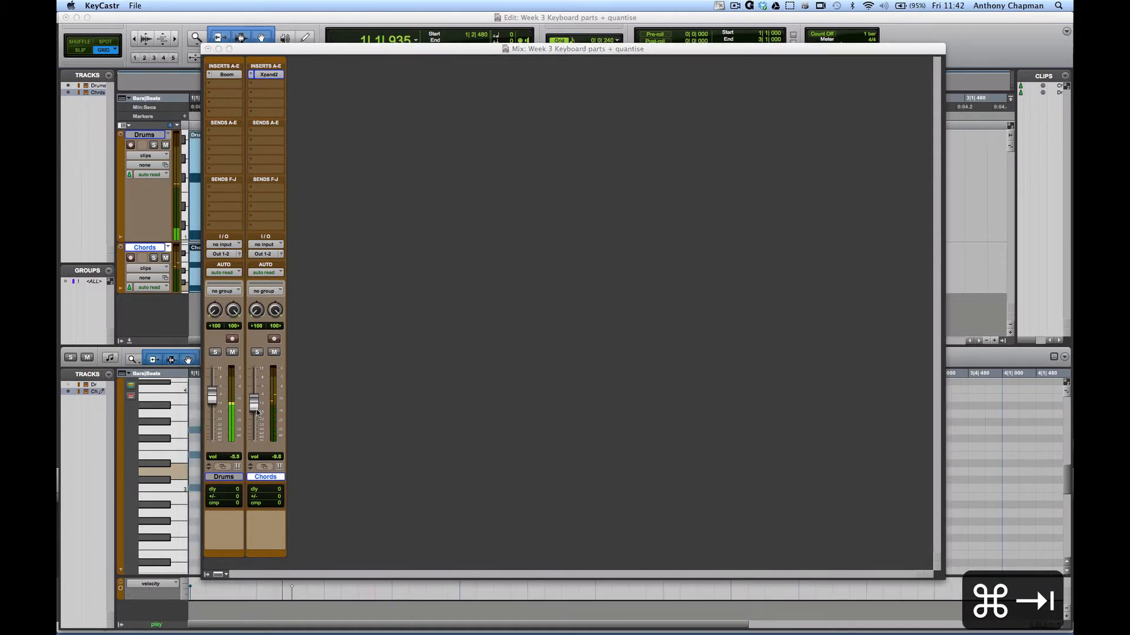
{"action": "key", "text": "super+Tab"}
- Copy the first chord further along bar 1, correcting its placement after an undo
{"action": "key", "text": "super+equal"}
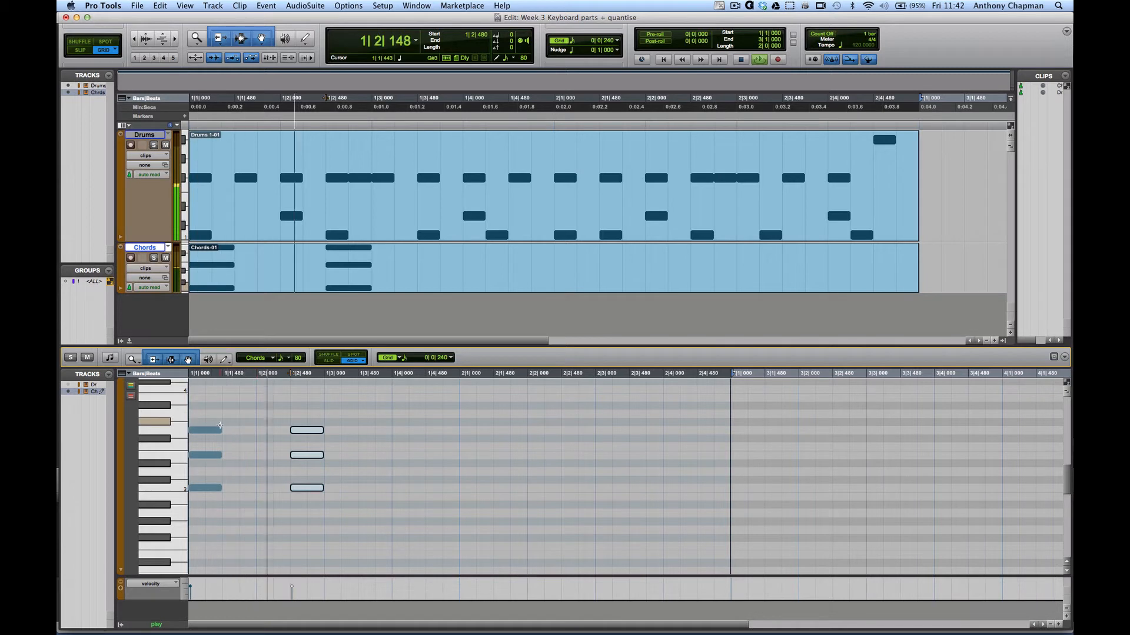
{"action": "left_click_drag", "start_coordinate": [275, 412], "coordinate": [328, 518]}
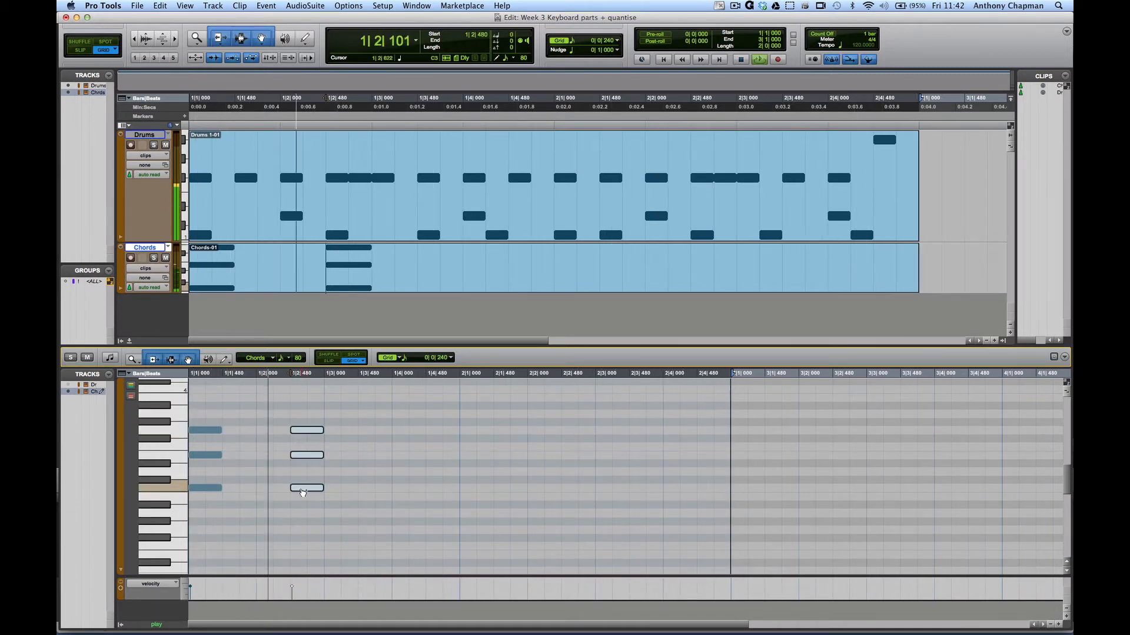
{"action": "left_click_drag", "start_coordinate": [303, 493], "coordinate": [404, 487]}
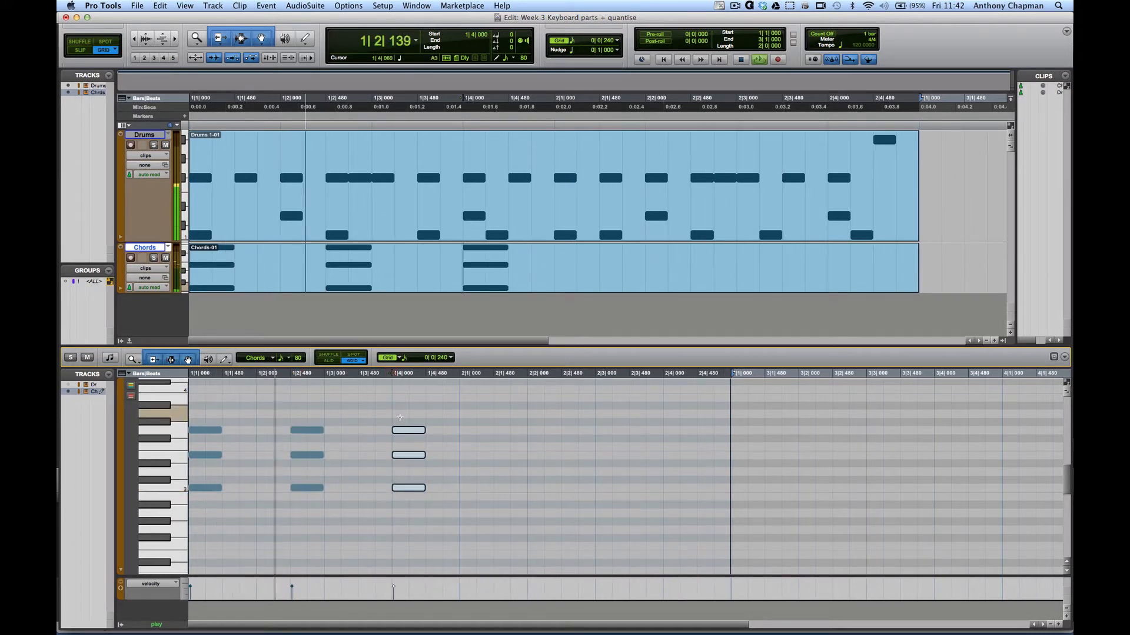
{"action": "mouse_move", "coordinate": [396, 431]}
{"action": "left_mouse_down"}
{"action": "mouse_move", "coordinate": [361, 433]}
{"action": "mouse_move", "coordinate": [380, 435]}
{"action": "left_mouse_up"}
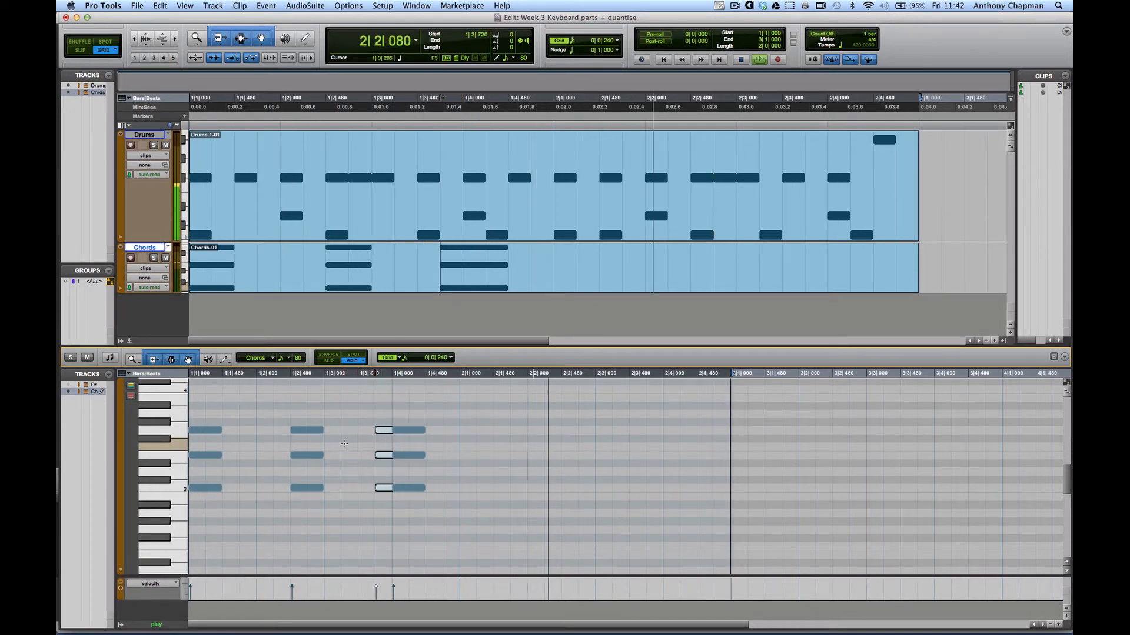
{"action": "key", "text": "super+z"}
{"action": "left_click", "coordinate": [373, 432]}
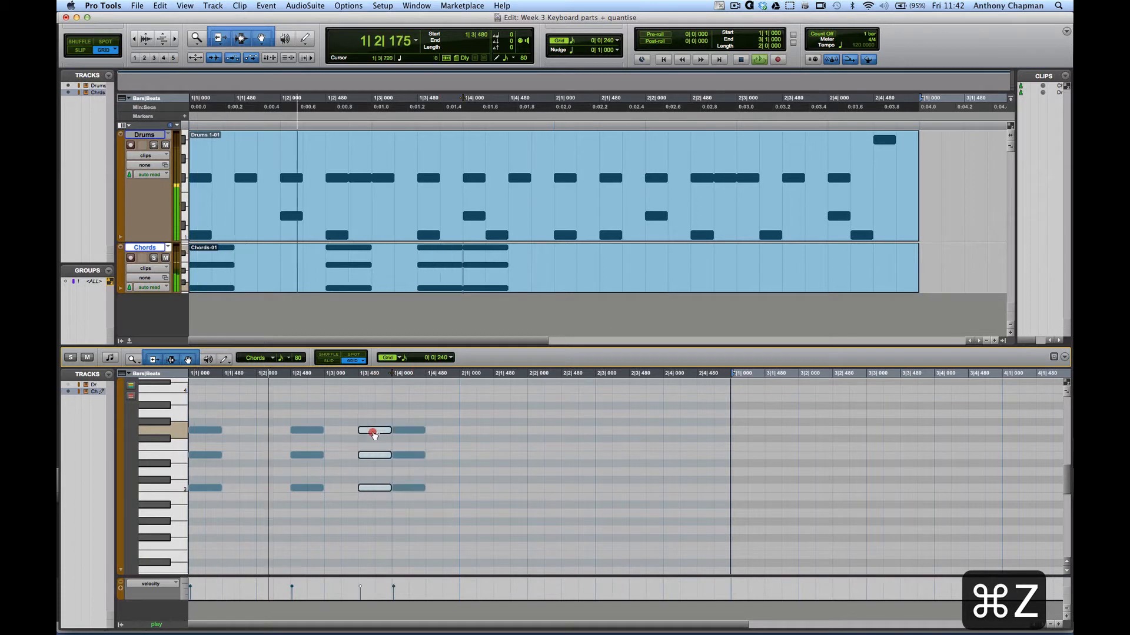
{"action": "mouse_move", "coordinate": [373, 434]}
{"action": "left_mouse_down"}
{"action": "mouse_move", "coordinate": [361, 436]}
{"action": "mouse_move", "coordinate": [380, 432]}
{"action": "left_mouse_up"}
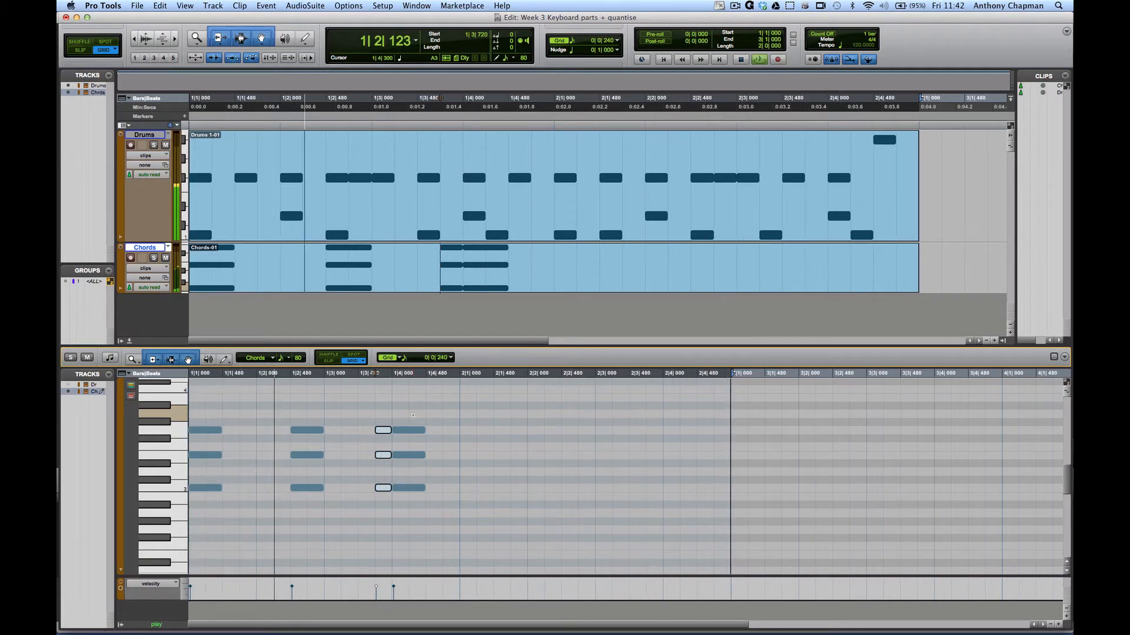
{"action": "key", "text": "space"}
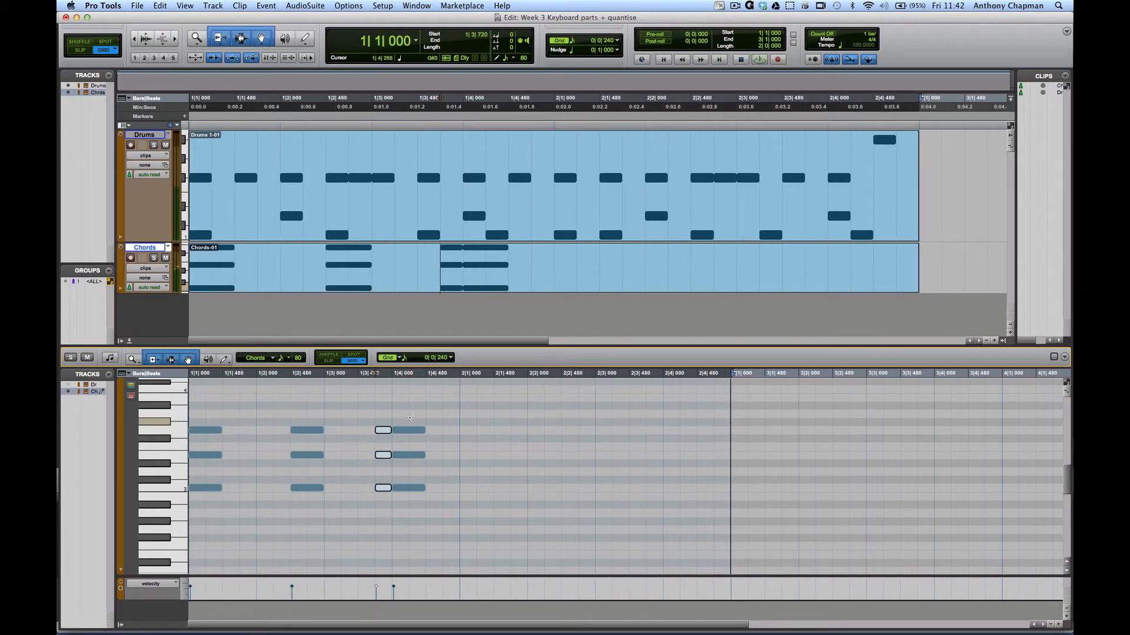
- Copy the 1|4|000 chord into bar 2 at a lower pitch and lower one note
{"action": "left_click_drag", "start_coordinate": [410, 416], "coordinate": [426, 511]}
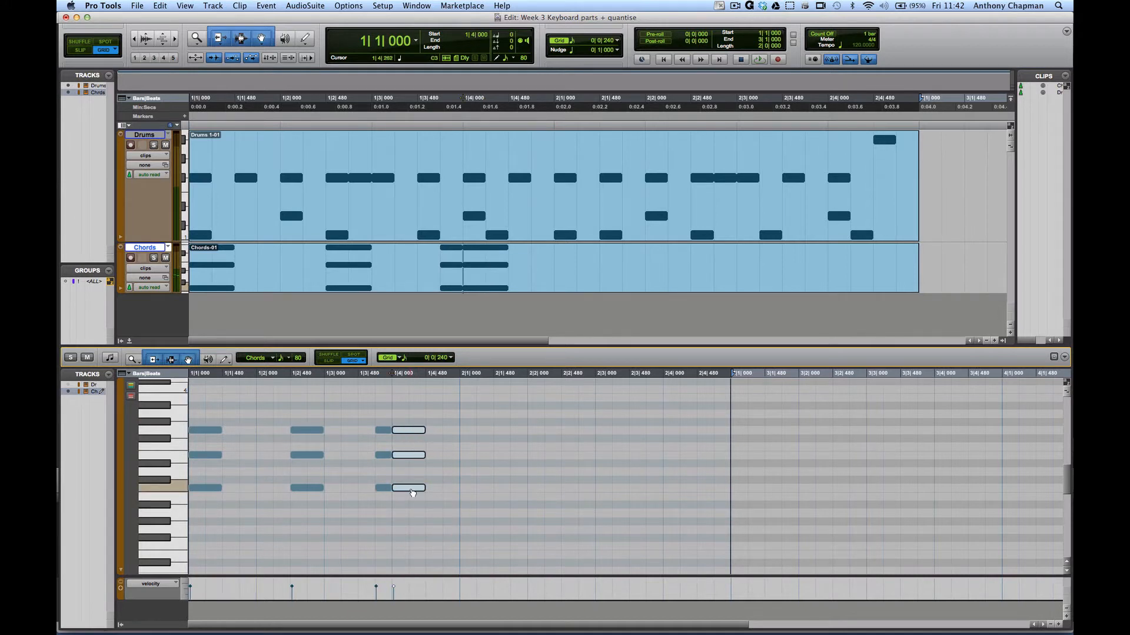
{"action": "left_click_drag", "start_coordinate": [412, 493], "coordinate": [484, 515]}
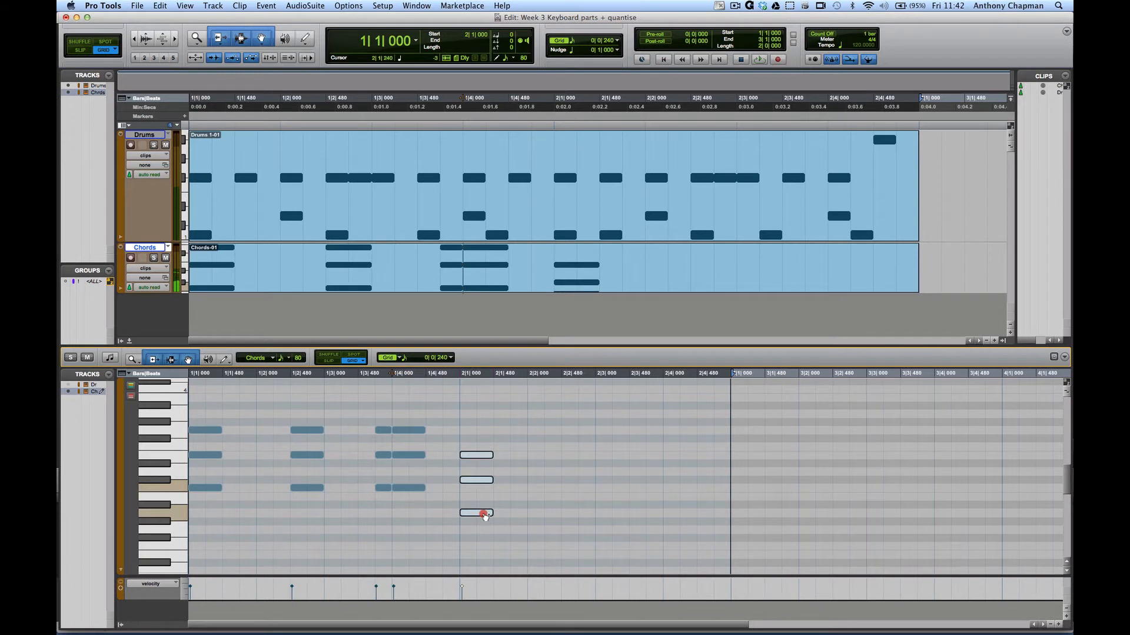
{"action": "left_click", "coordinate": [504, 494]}
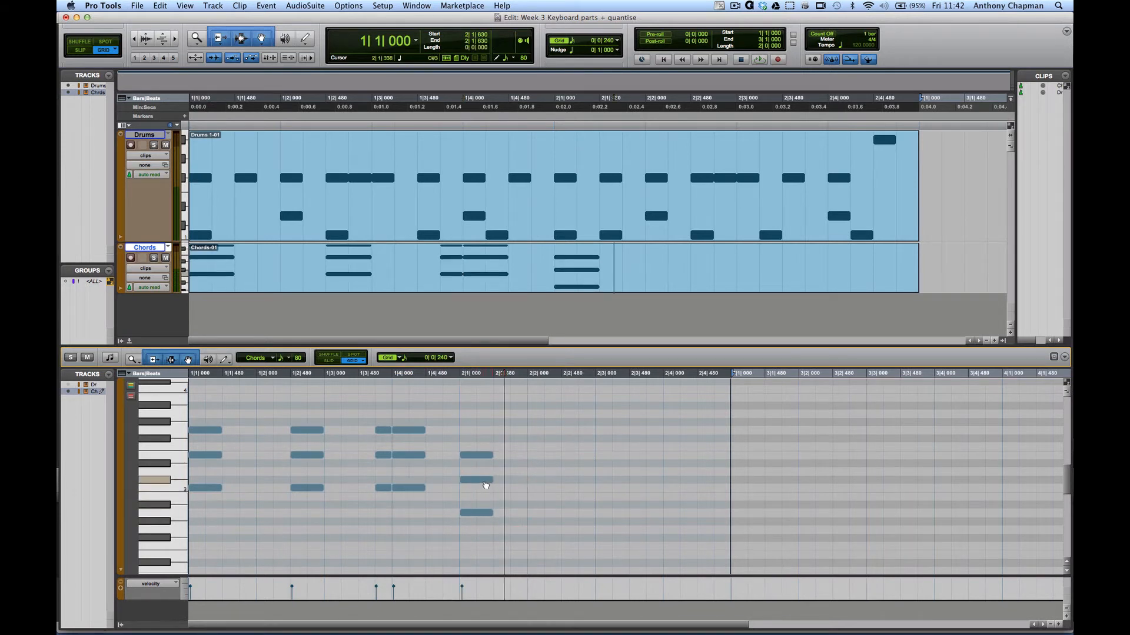
{"action": "left_click_drag", "start_coordinate": [483, 480], "coordinate": [484, 488]}
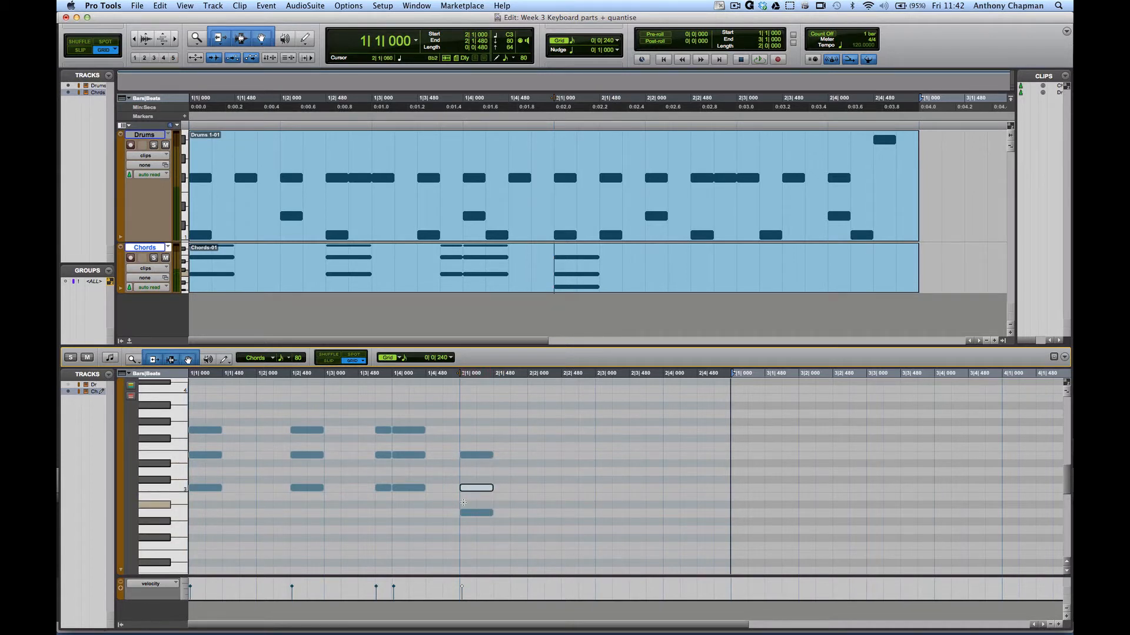
{"action": "key", "text": "space"}
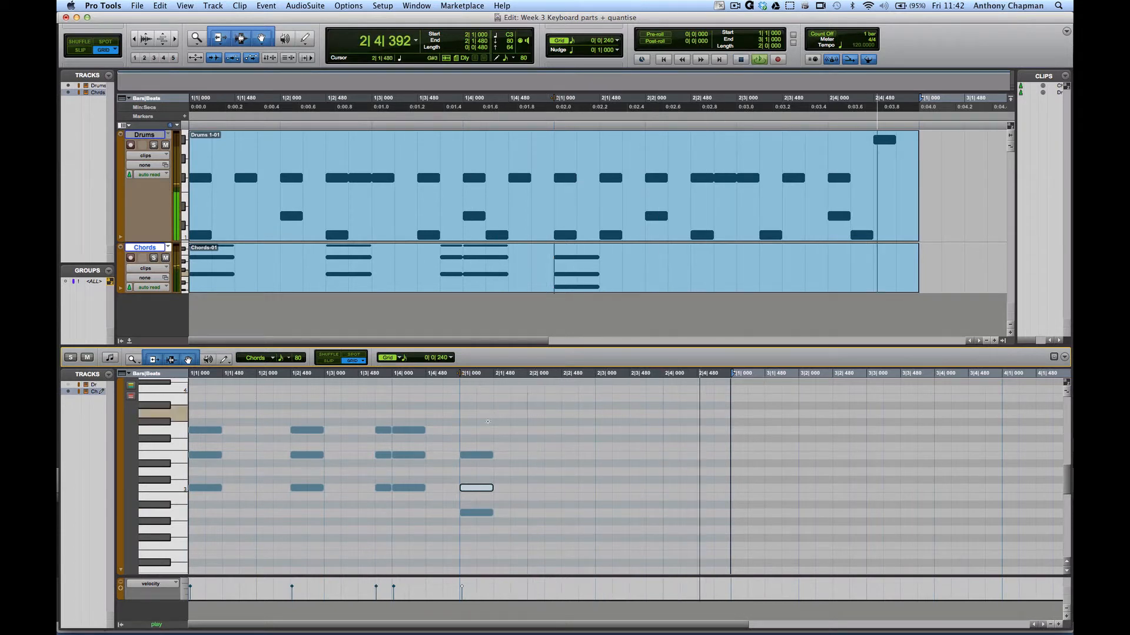
- Copy the bar-2 chord to 2|2|480 and 2|4|000, then open the mixer
{"action": "left_click_drag", "start_coordinate": [455, 426], "coordinate": [501, 545]}
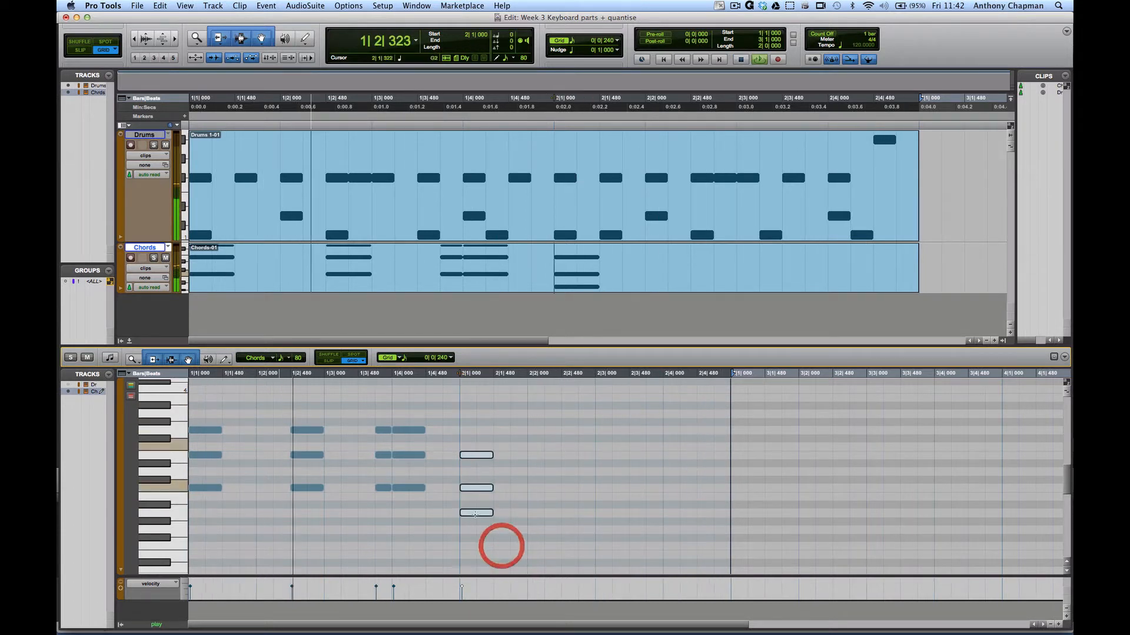
{"action": "left_click", "coordinate": [481, 457]}
{"action": "left_click_drag", "start_coordinate": [481, 456], "coordinate": [582, 460]}
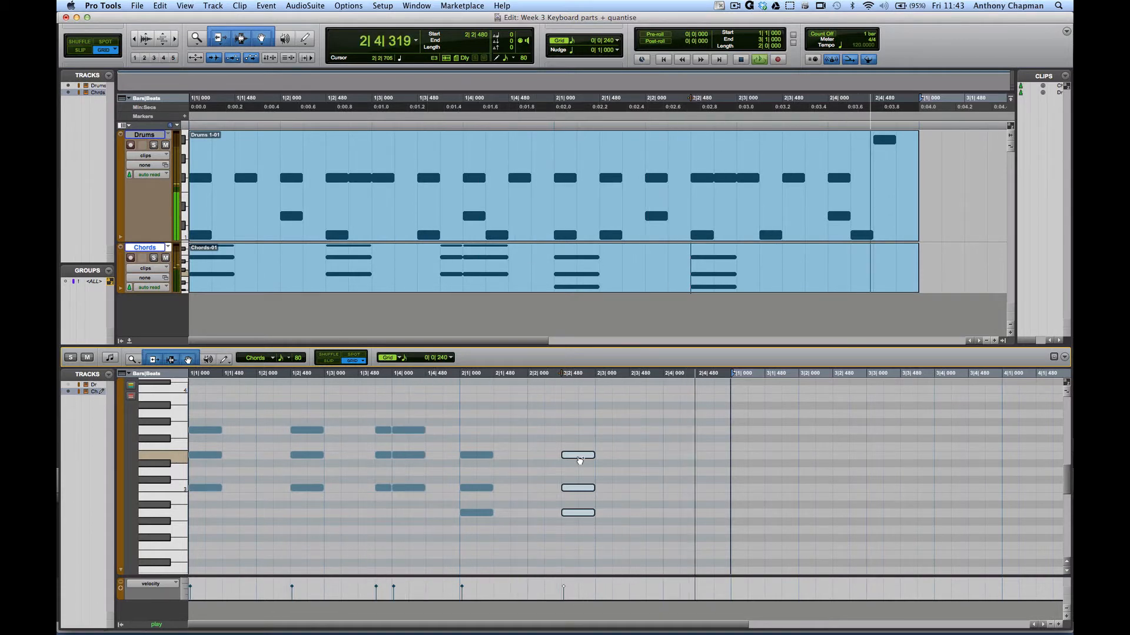
{"action": "left_click_drag", "start_coordinate": [580, 459], "coordinate": [710, 460]}
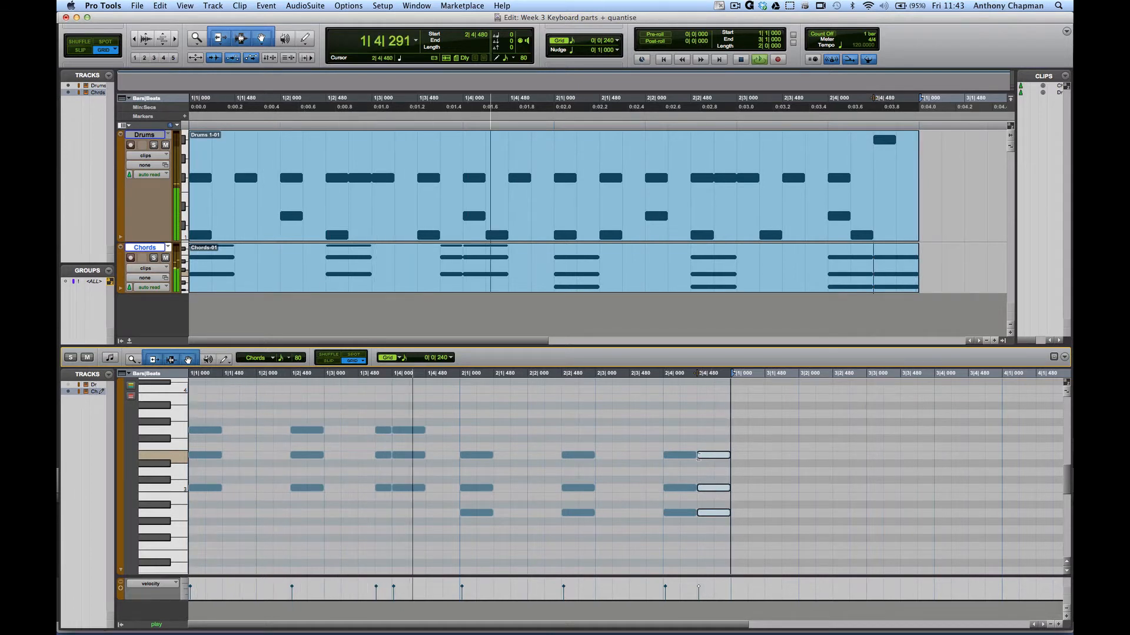
{"action": "key", "text": "space"}
{"action": "key", "text": "super+equal"}
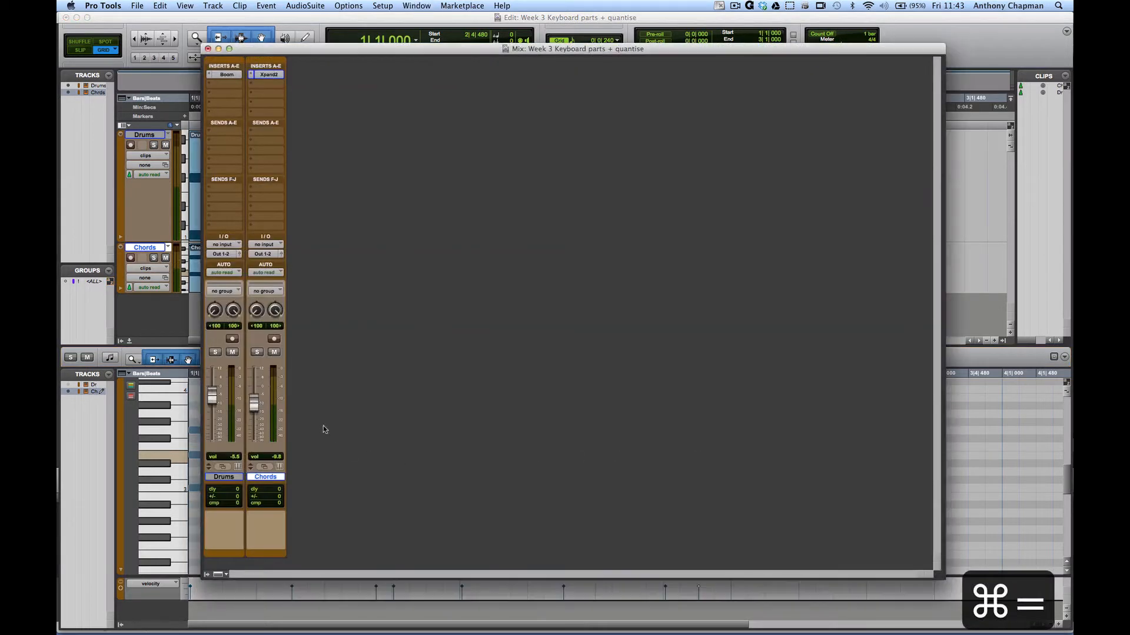
- Lower the Chords fader to -13.2 and play to check the balance
{"action": "left_click_drag", "start_coordinate": [254, 404], "coordinate": [256, 415]}
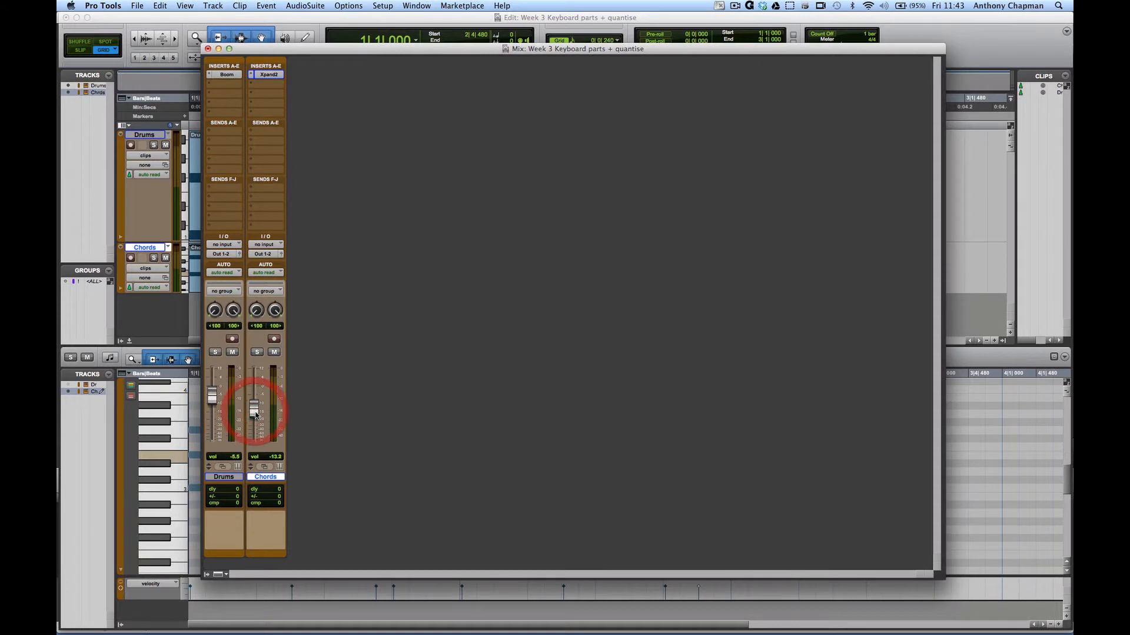
{"action": "key", "text": "space"}
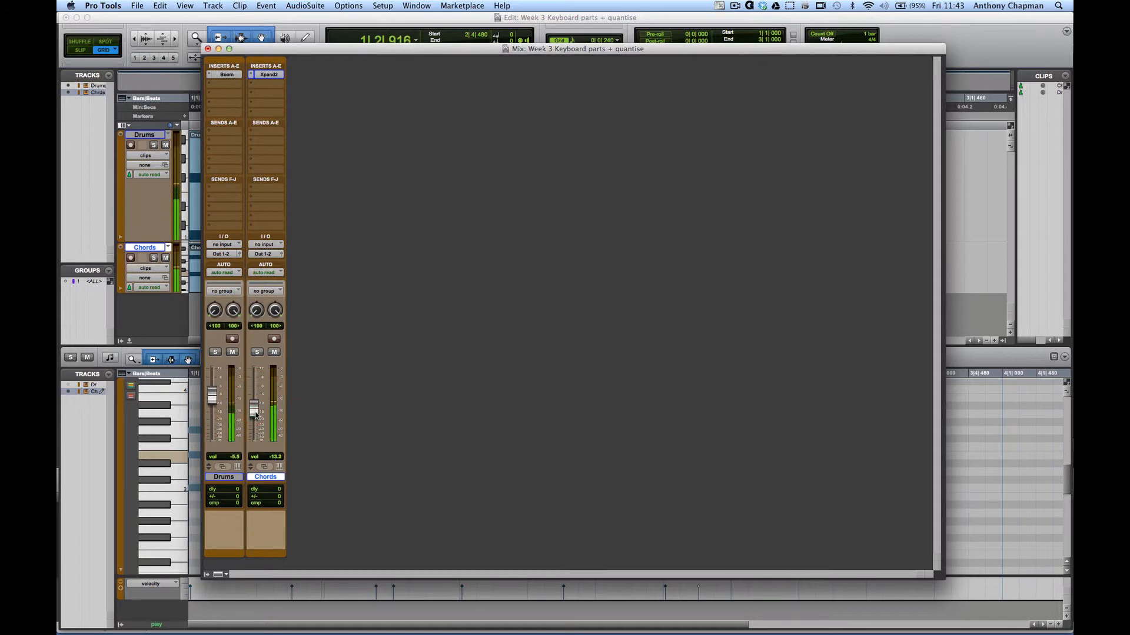
{"action": "key", "text": "super+Tab"}
{"action": "key", "text": "super+Tab"}
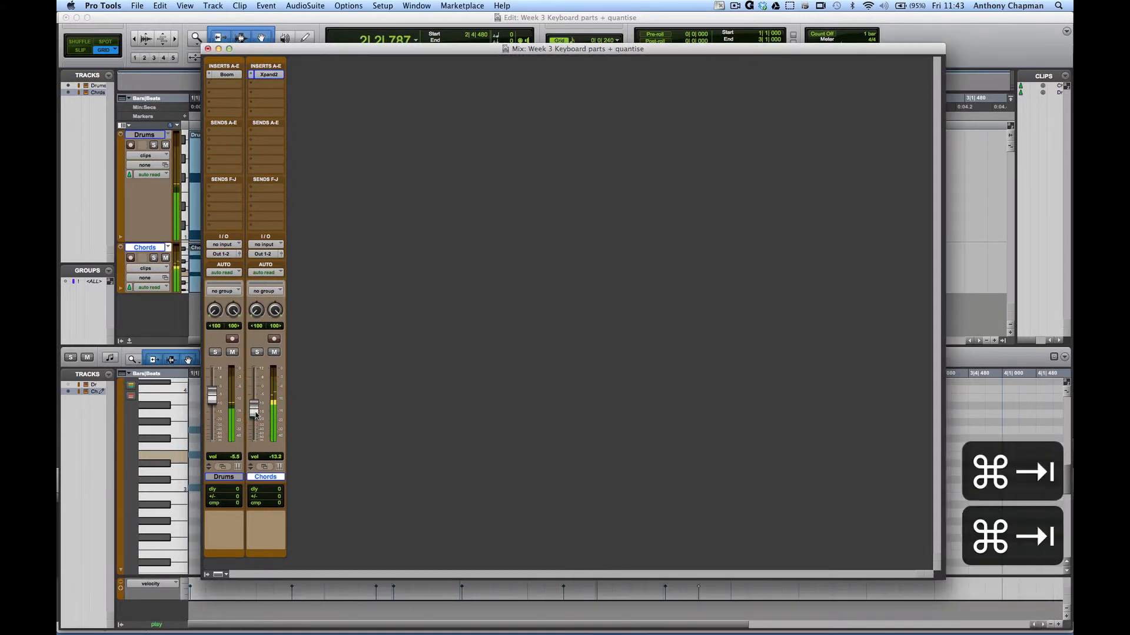
- Back in the Edit window, play from the start, then select bars 1 to 2 on the timeline
{"action": "key", "text": "super+equal"}
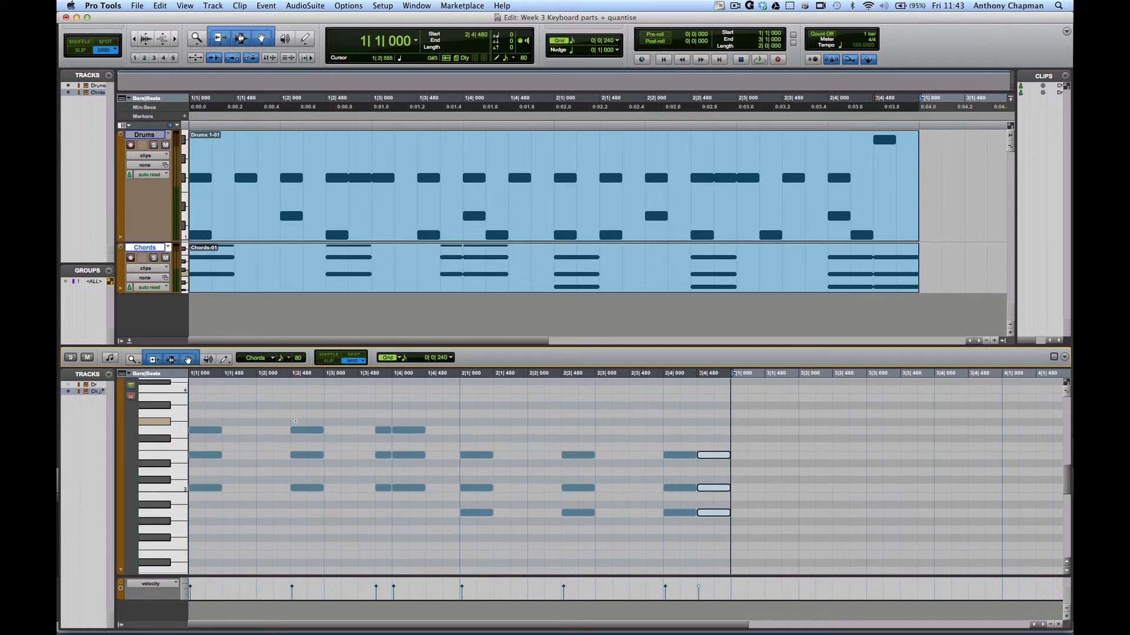
{"action": "key", "text": "Return"}
{"action": "key", "text": "space"}
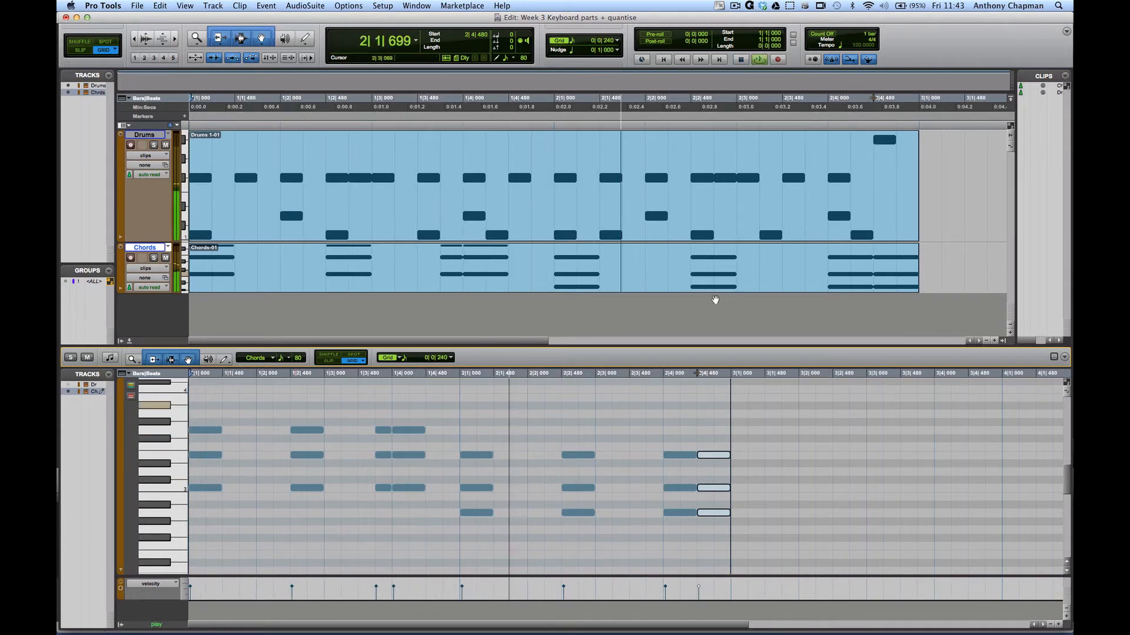
{"action": "key", "text": "space"}
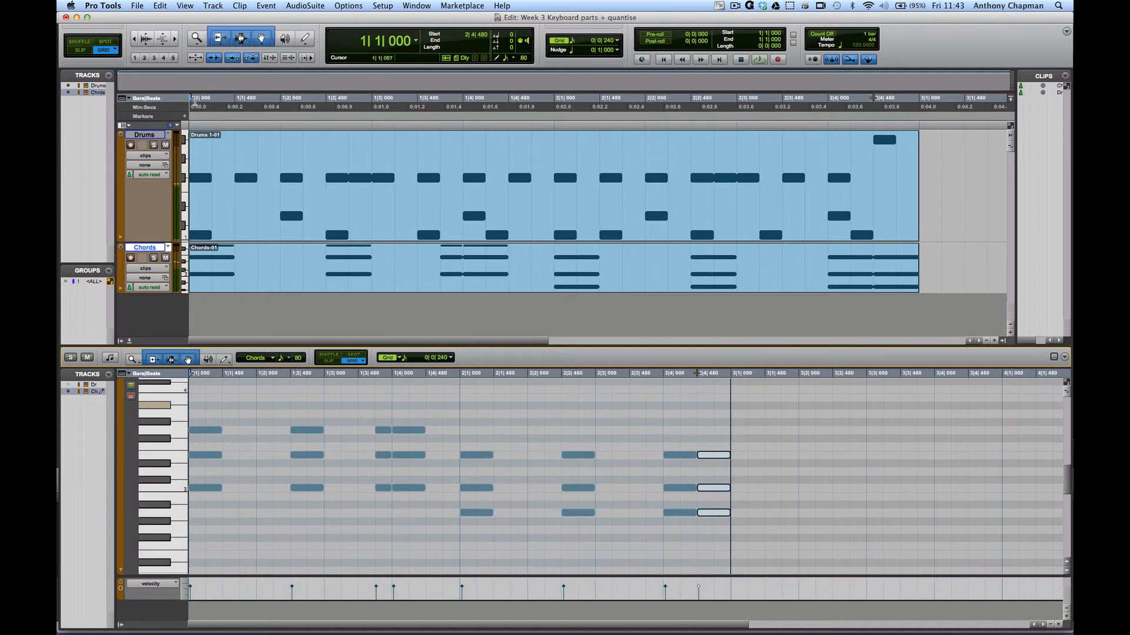
{"action": "left_click_drag", "start_coordinate": [206, 100], "coordinate": [921, 106]}
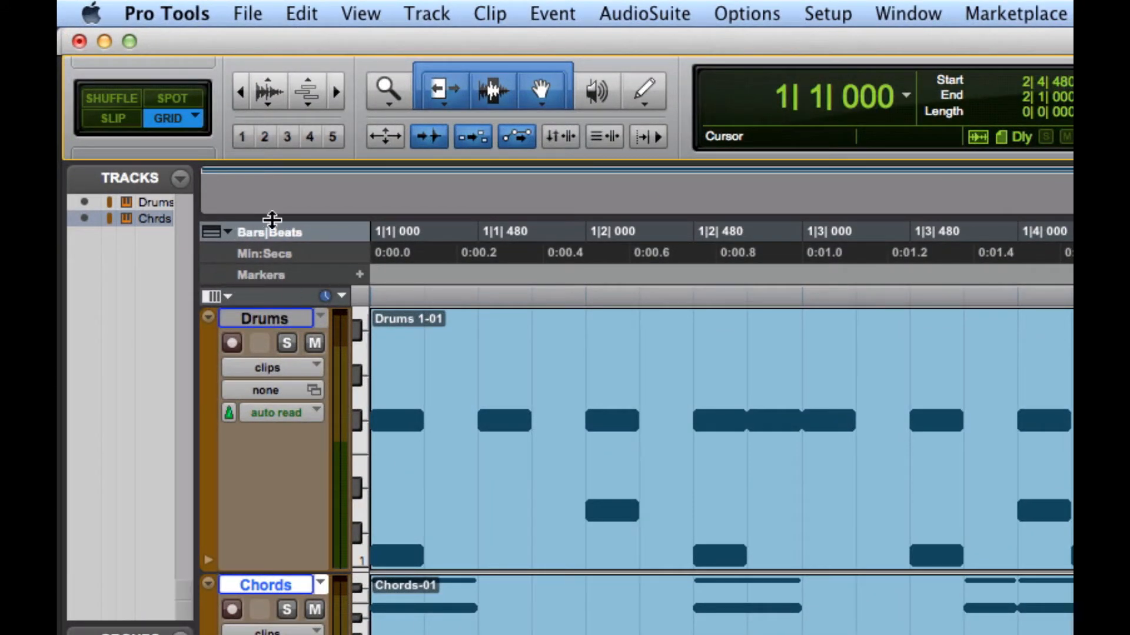
- Add the Tempo ruler showing 120, expanding then collapsing its tempo graph
{"action": "left_click", "coordinate": [211, 233]}
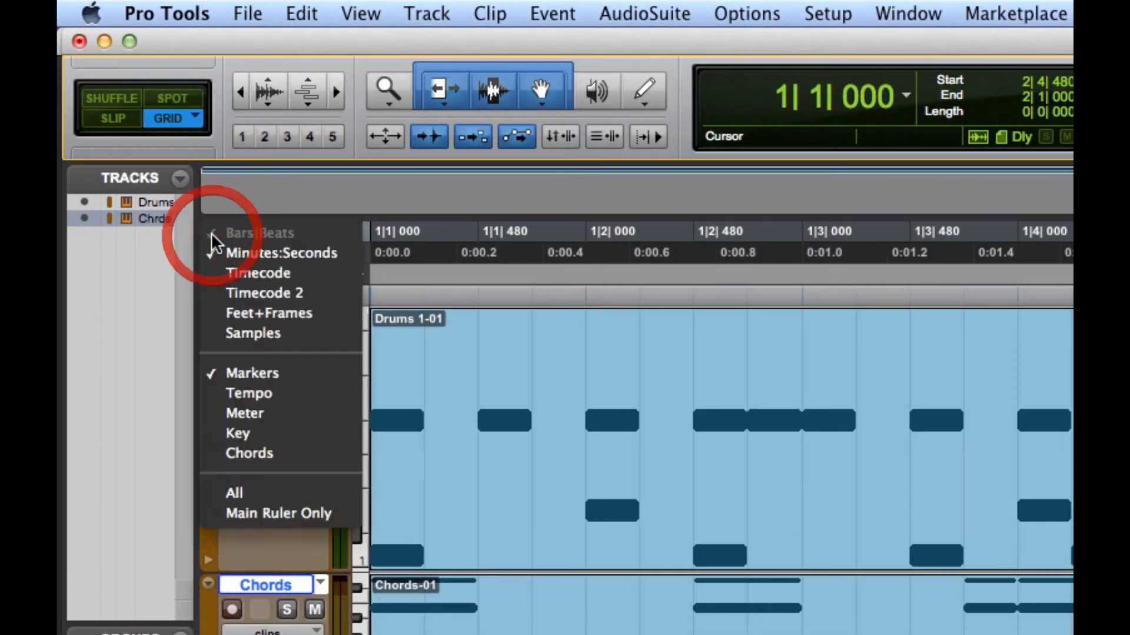
{"action": "left_click", "coordinate": [242, 395]}
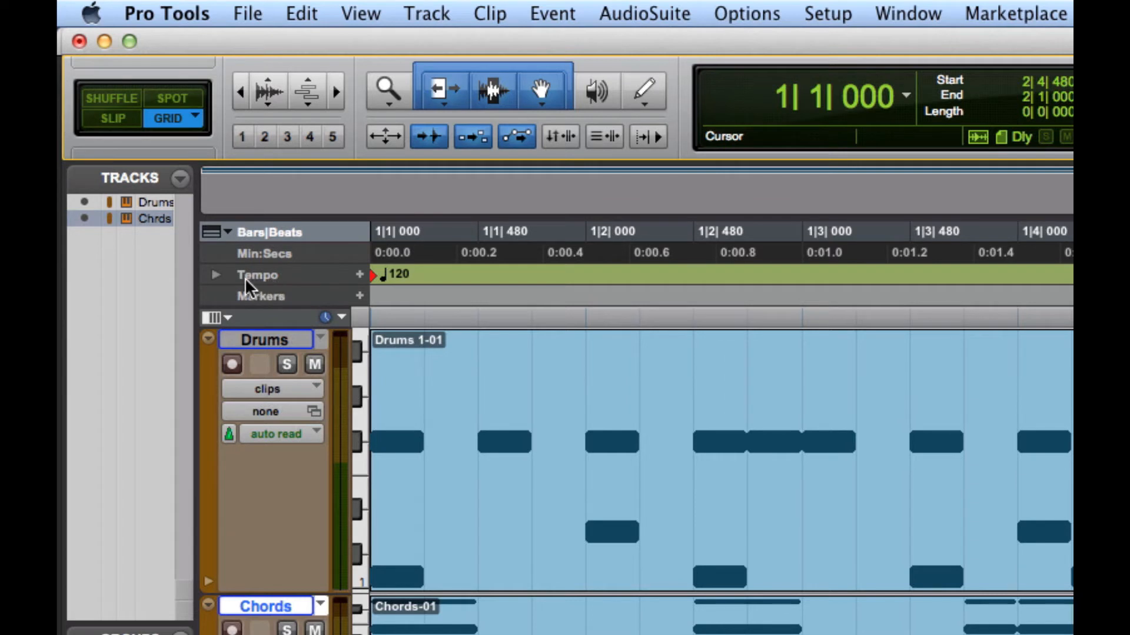
{"action": "left_click", "coordinate": [215, 274]}
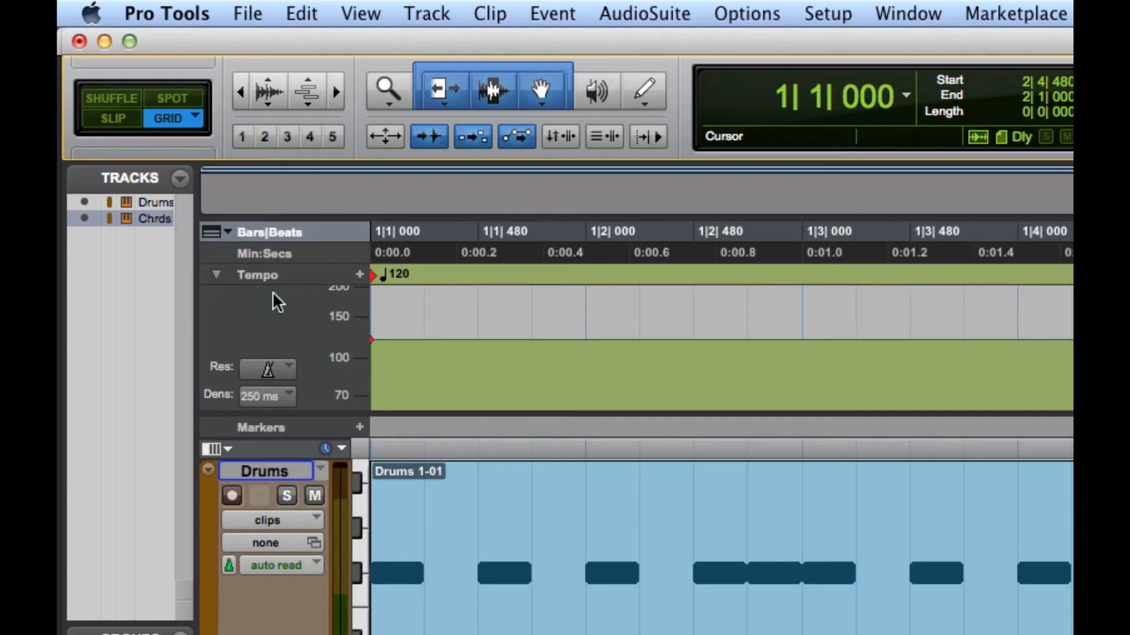
{"action": "left_click", "coordinate": [216, 274]}
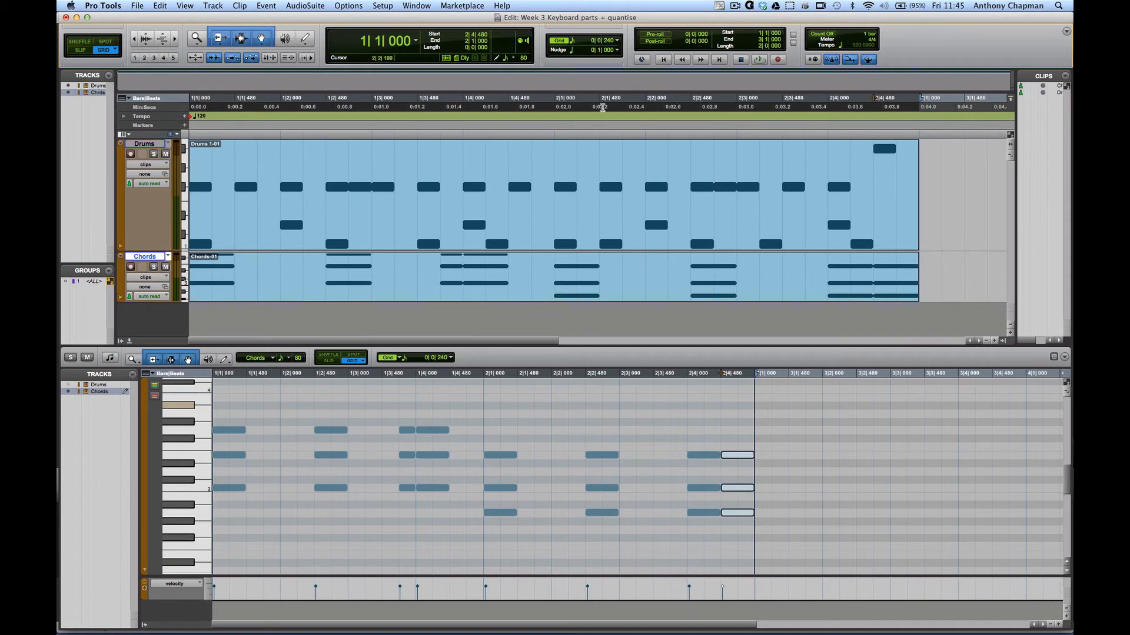
- Clear the timeline and note selections and place the insertion point at the session start
{"action": "key", "text": "Return"}
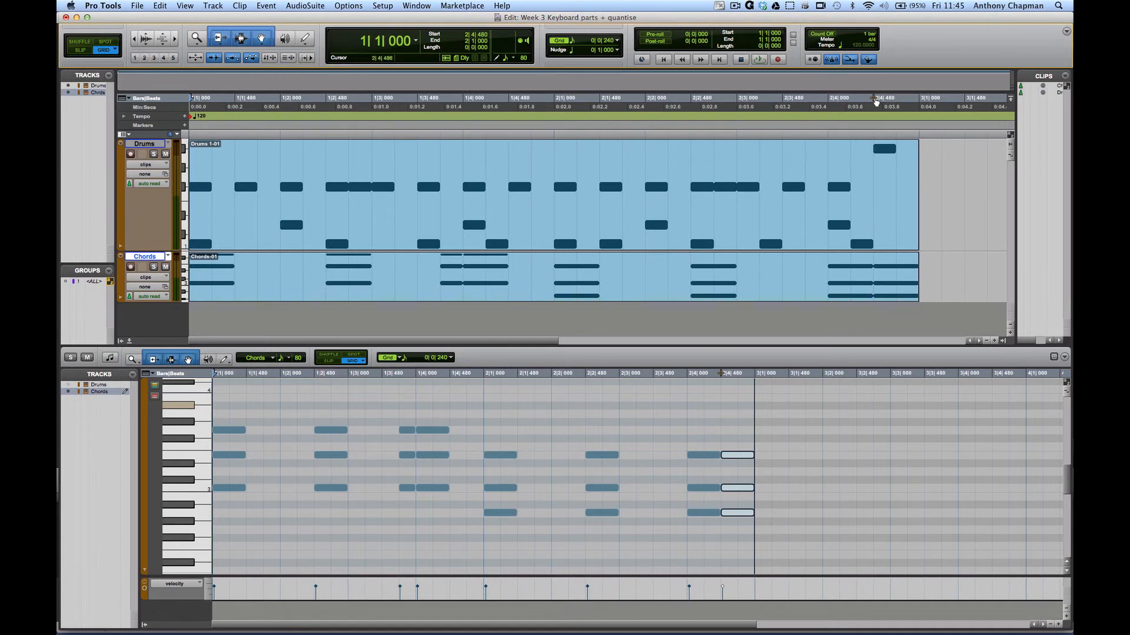
{"action": "left_click", "coordinate": [879, 186]}
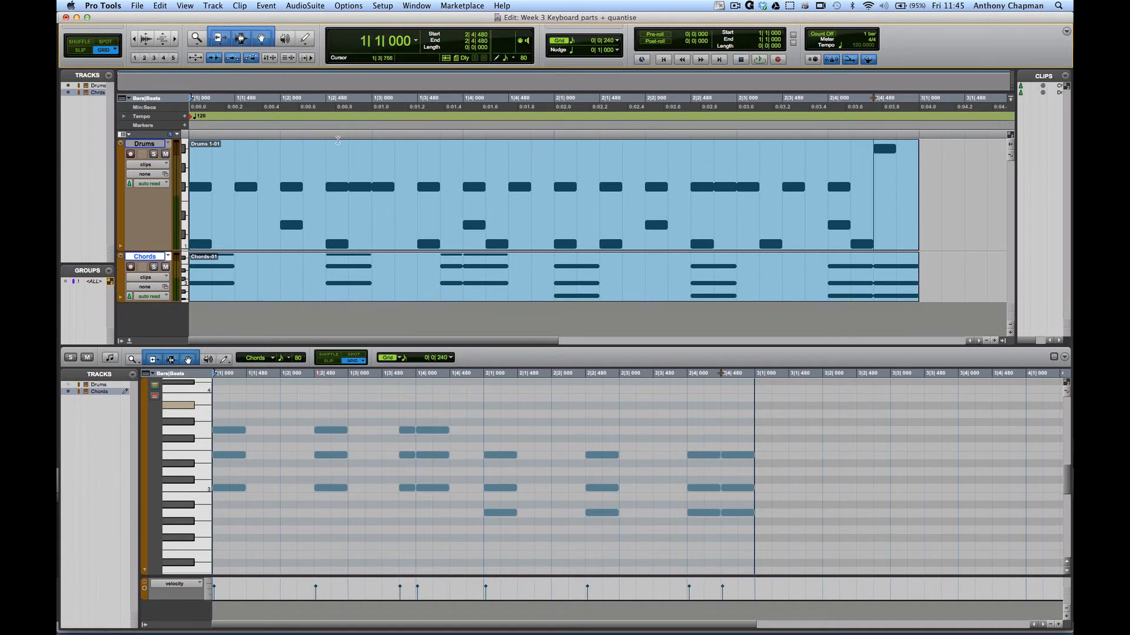
{"action": "left_click", "coordinate": [199, 160]}
- Add a tempo change of 135 BPM at 1|1|000
{"action": "left_click", "coordinate": [183, 117]}
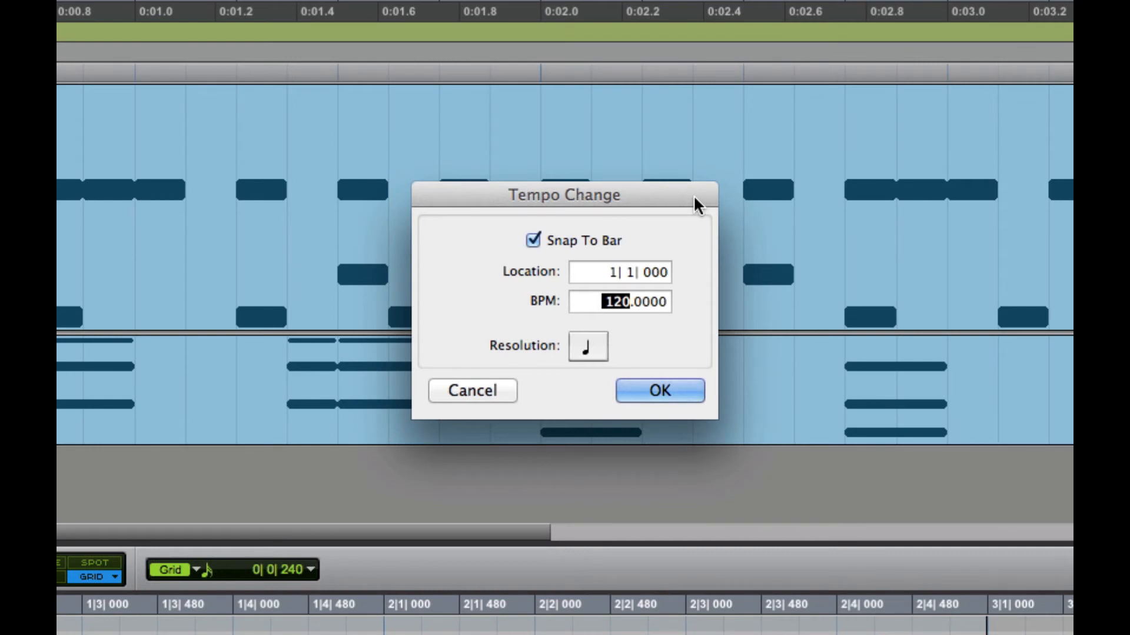
{"action": "left_click_drag", "start_coordinate": [608, 302], "coordinate": [627, 259]}
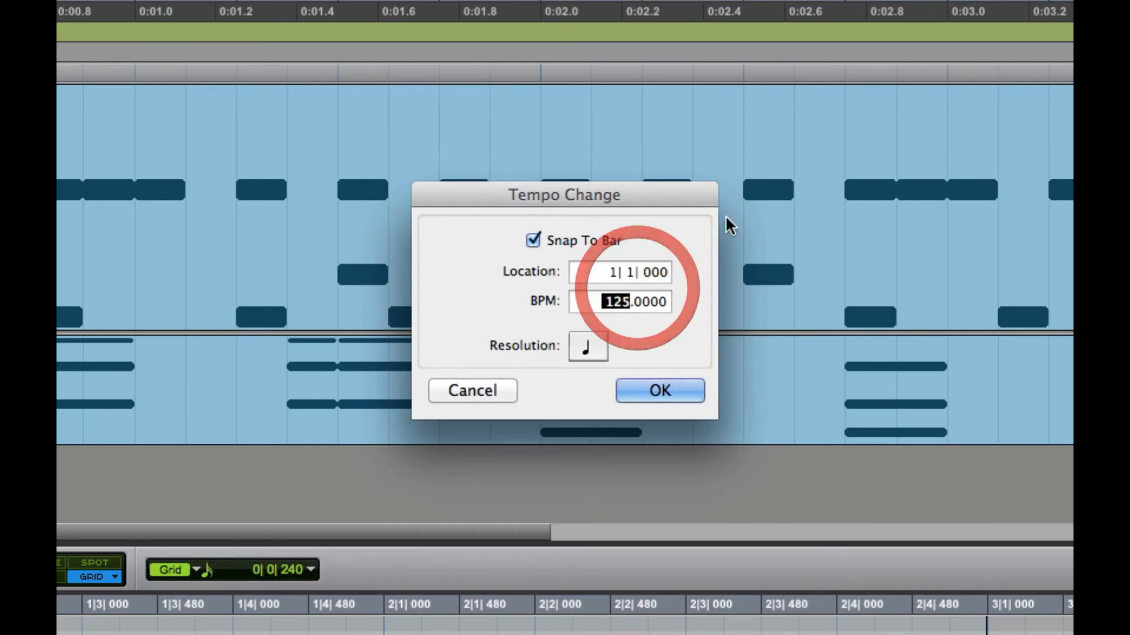
{"action": "type", "text": "135"}
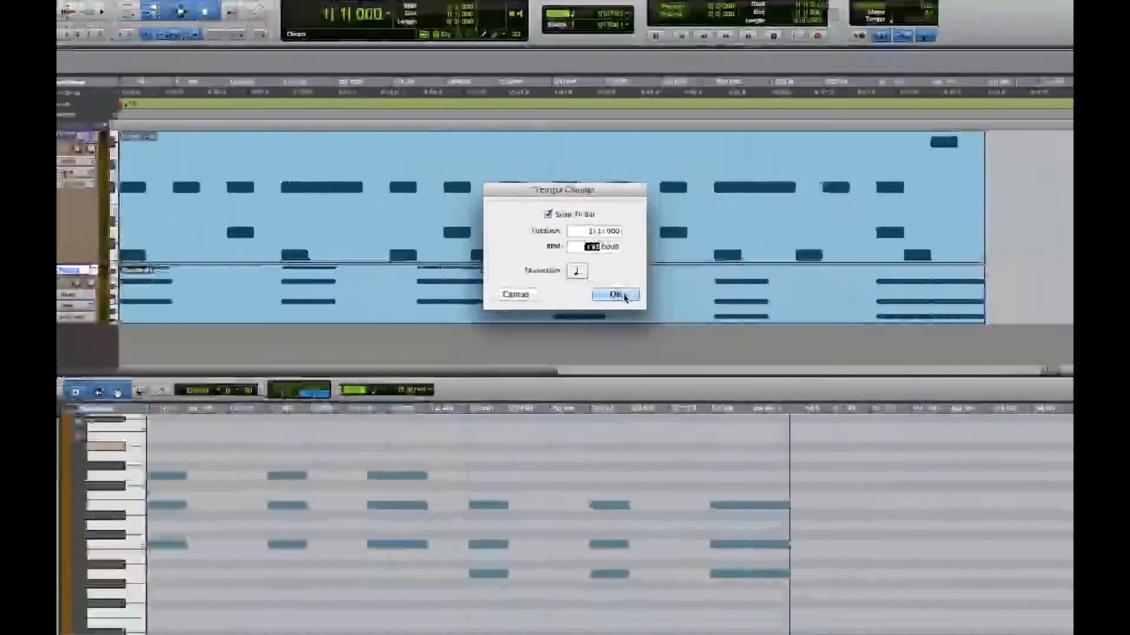
{"action": "left_click", "coordinate": [623, 296]}
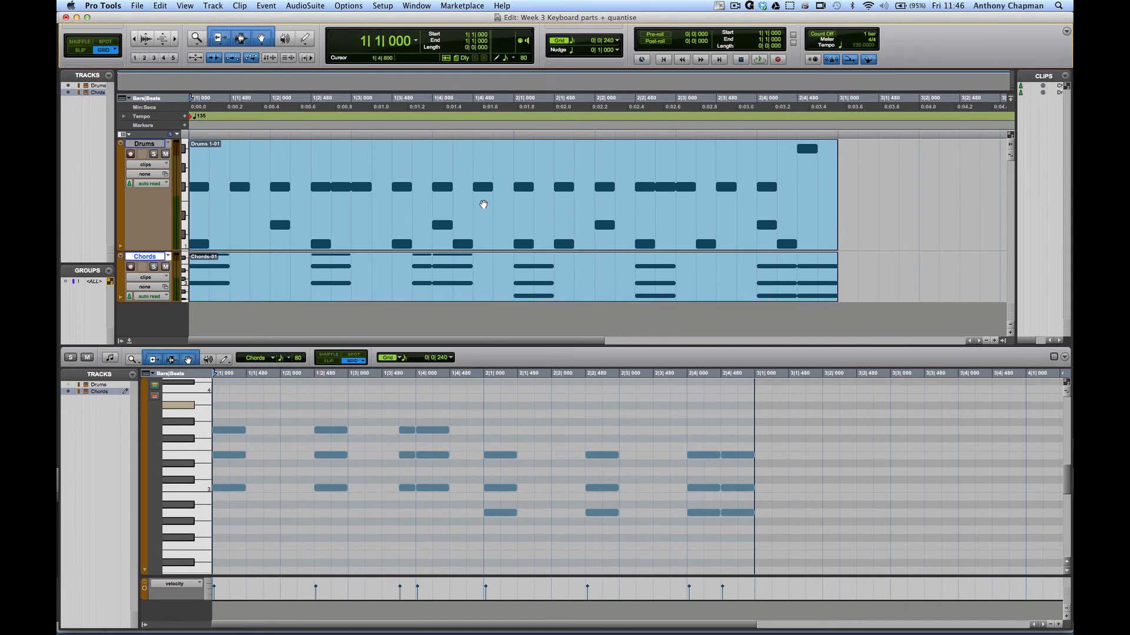
{"action": "key", "text": "space"}
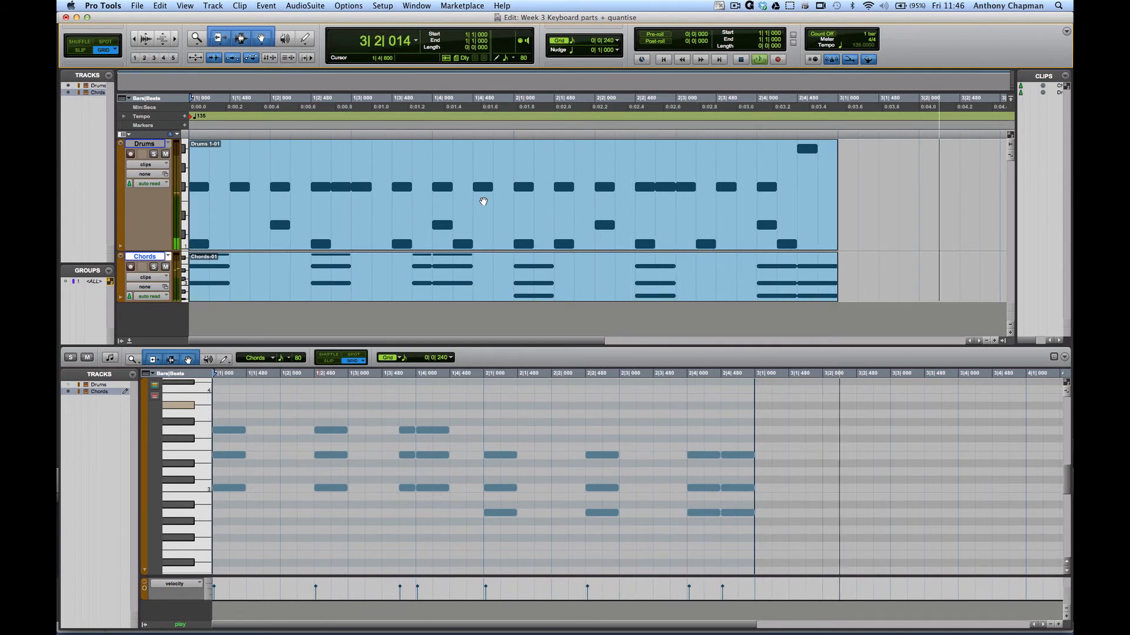
{"action": "key", "text": "space"}
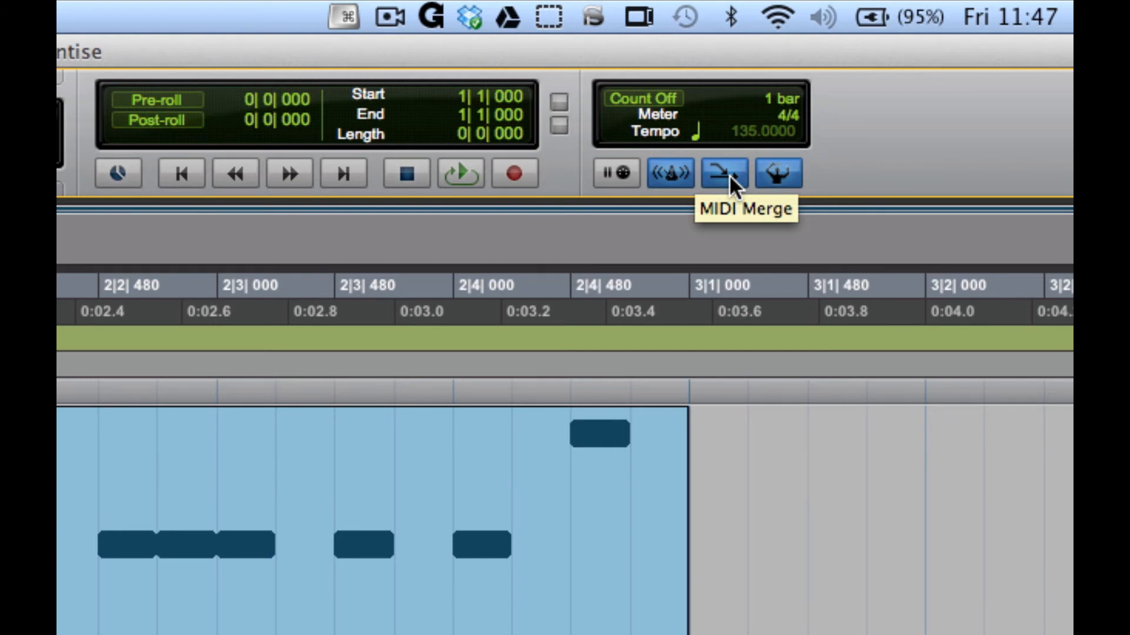
- Record a take on the record-enabled Chords track with MIDI Merge left on
{"action": "left_click", "coordinate": [729, 174]}
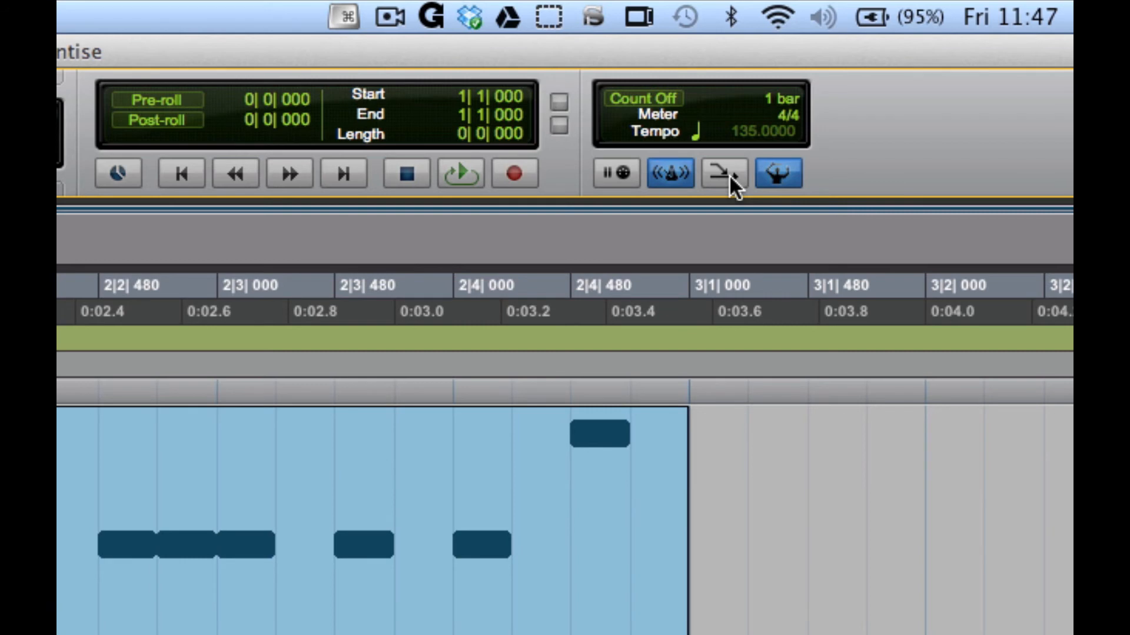
{"action": "left_click", "coordinate": [730, 174]}
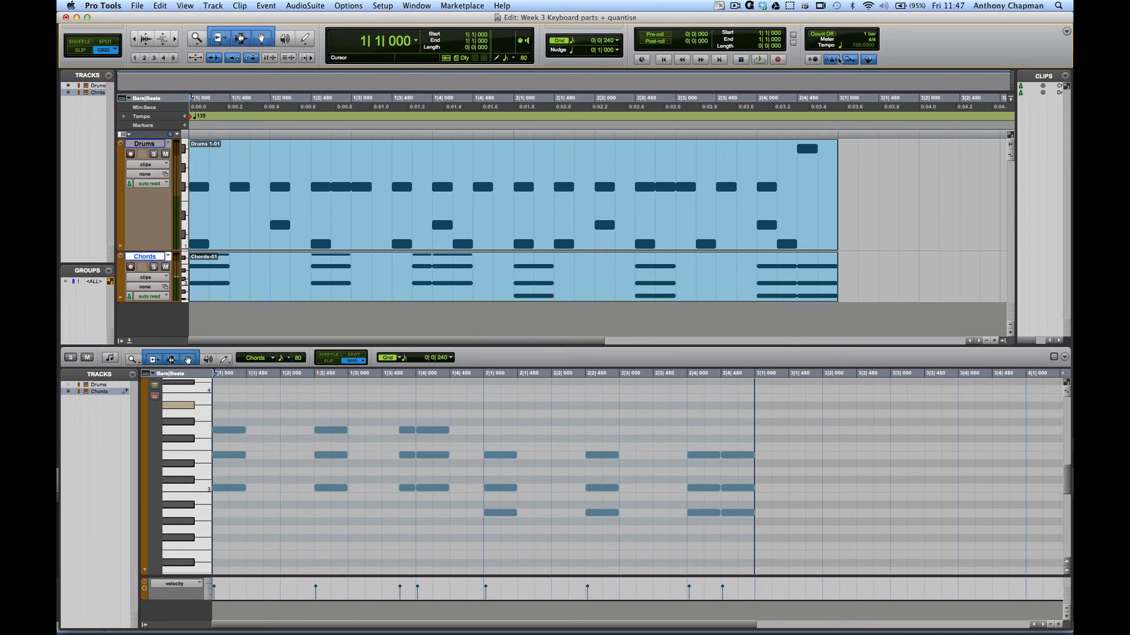
{"action": "left_click", "coordinate": [777, 60]}
{"action": "left_click", "coordinate": [131, 267]}
{"action": "left_click", "coordinate": [759, 59]}
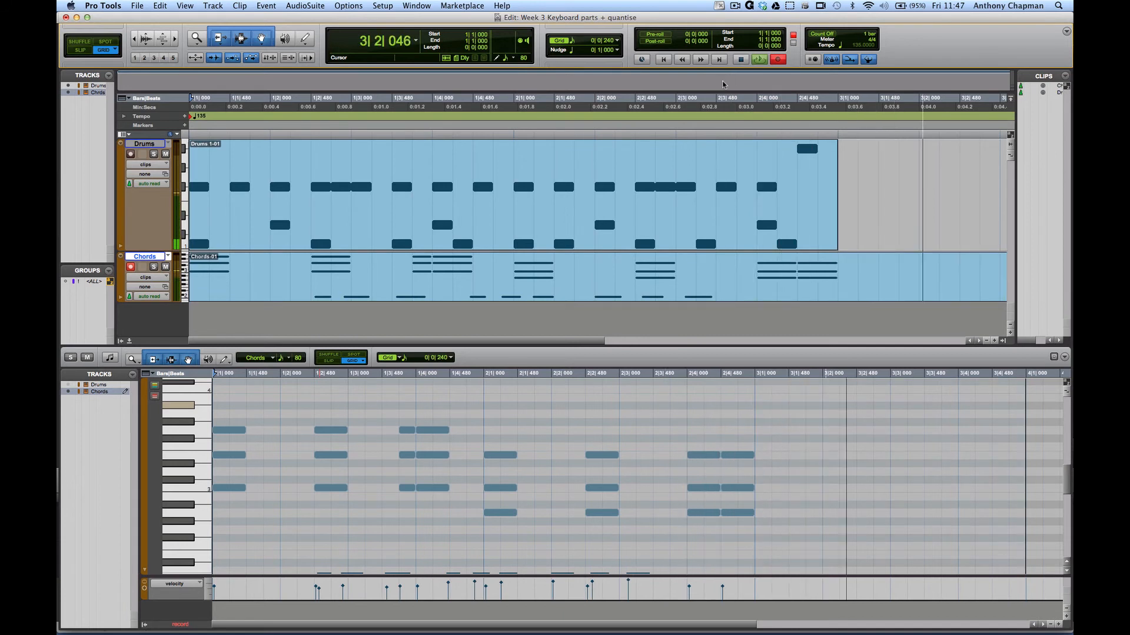
{"action": "key", "text": "space"}
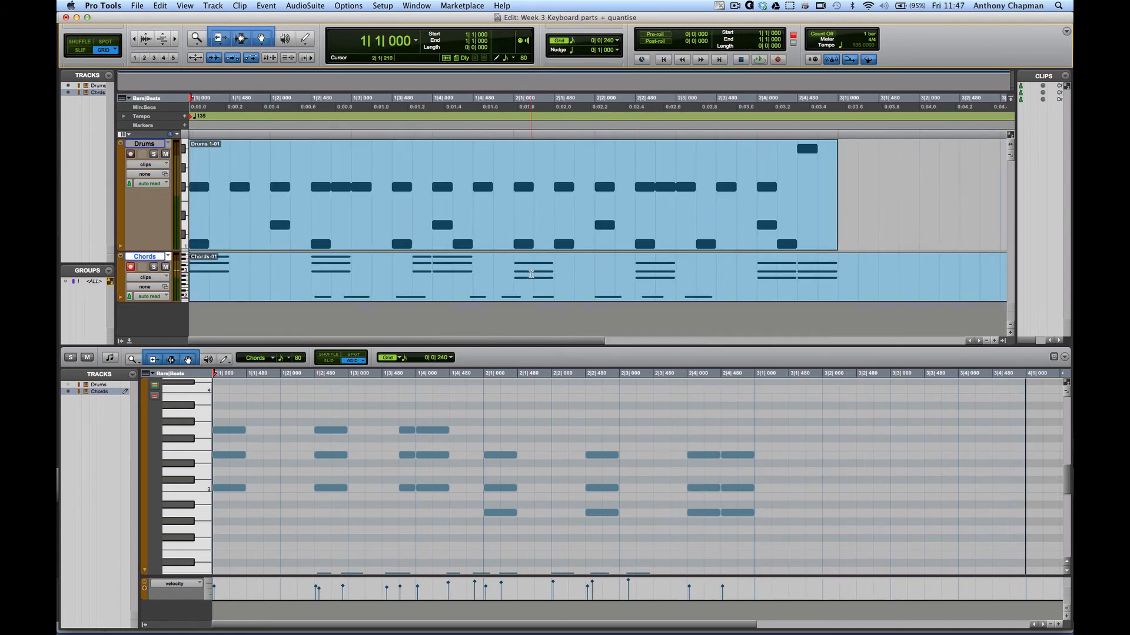
- Undo that take, turn MIDI Merge off, record a replacing take and play it back
{"action": "key", "text": "super+z"}
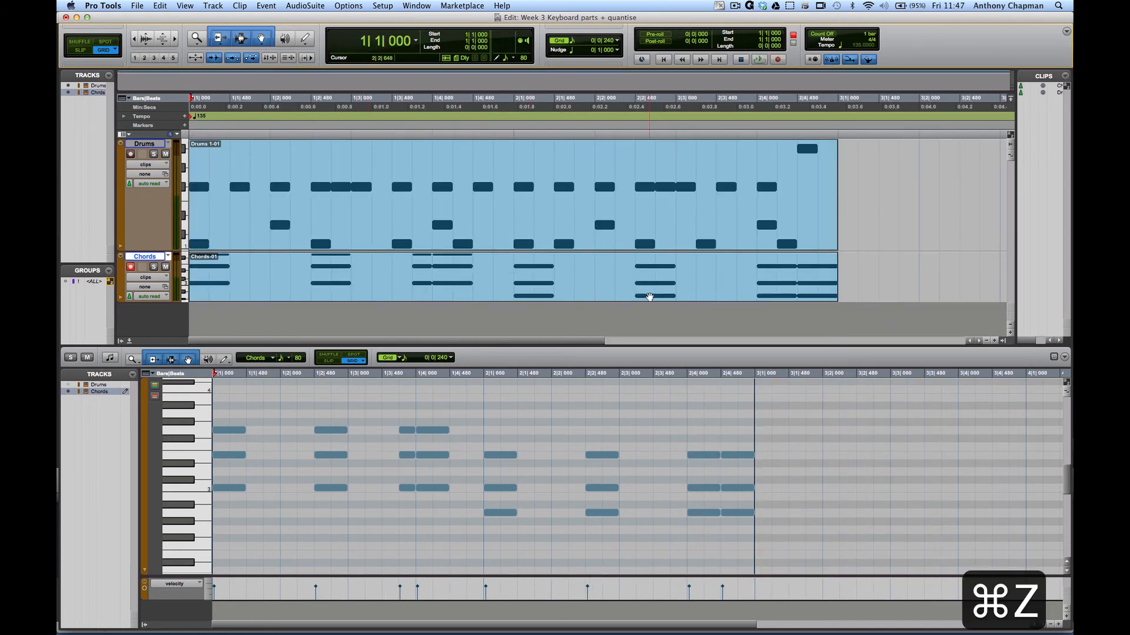
{"action": "left_click", "coordinate": [850, 60]}
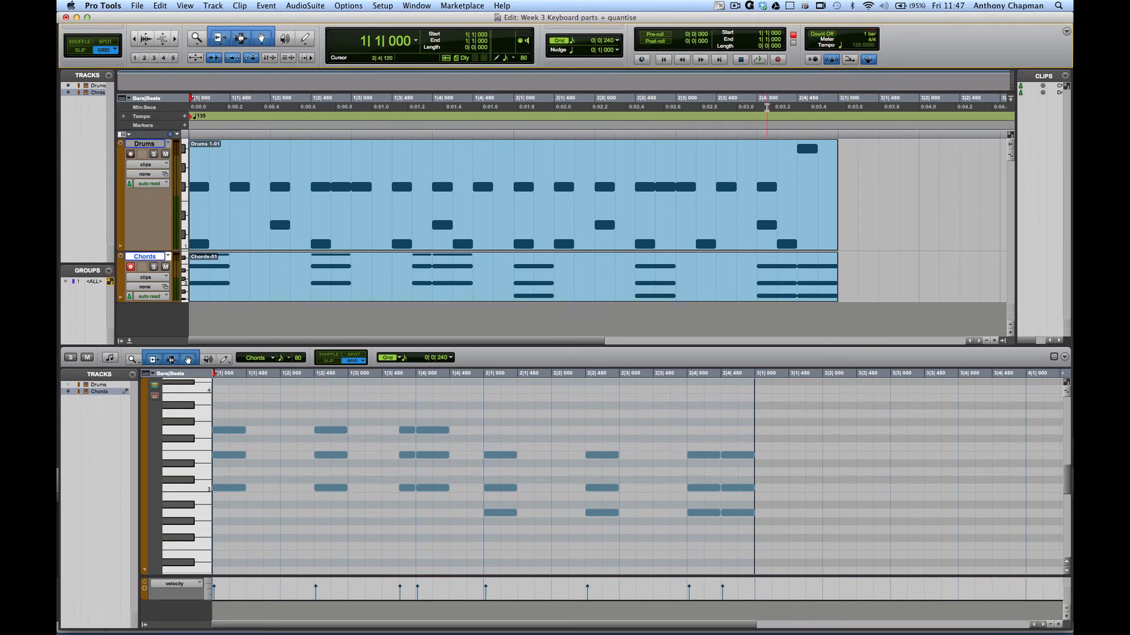
{"action": "key", "text": "super+space"}
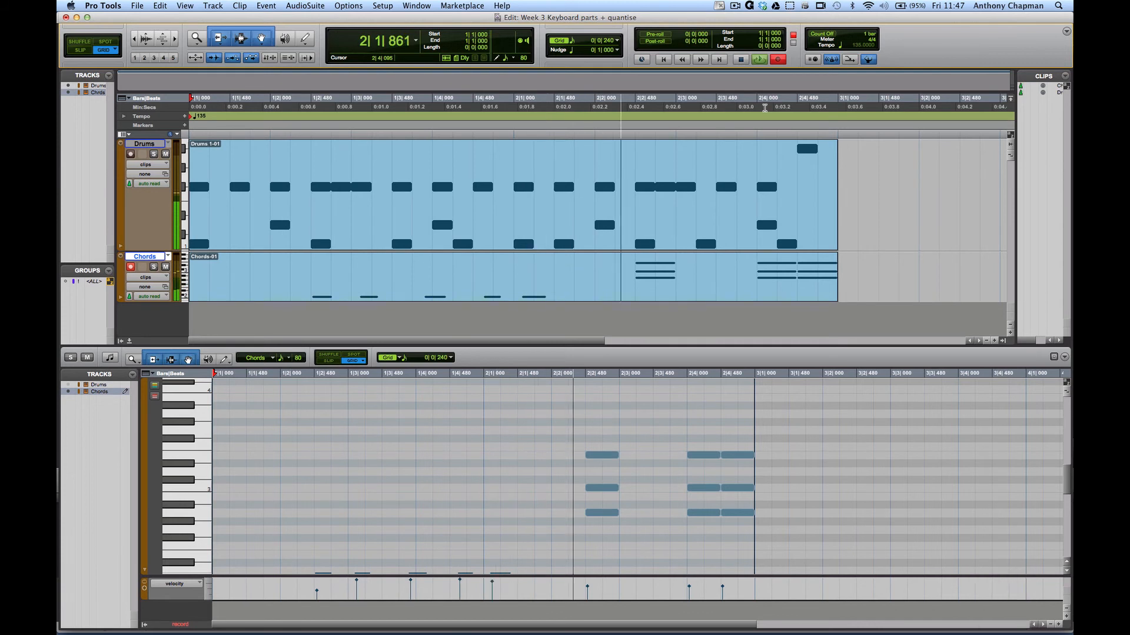
{"action": "key", "text": "space"}
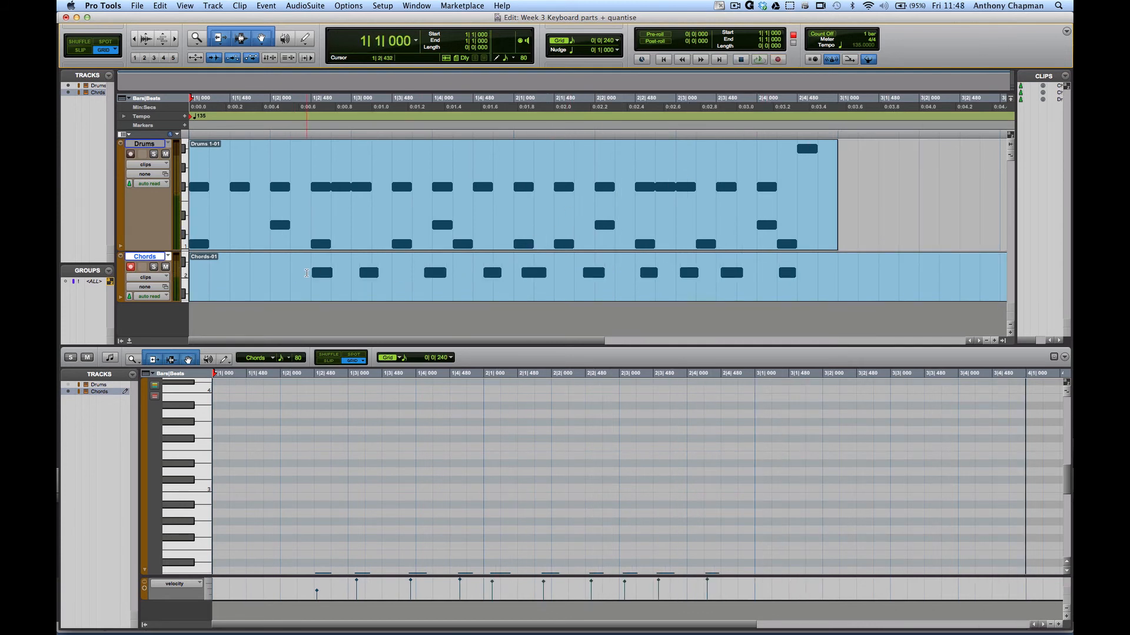
{"action": "left_click", "coordinate": [308, 272]}
{"action": "key", "text": "space"}
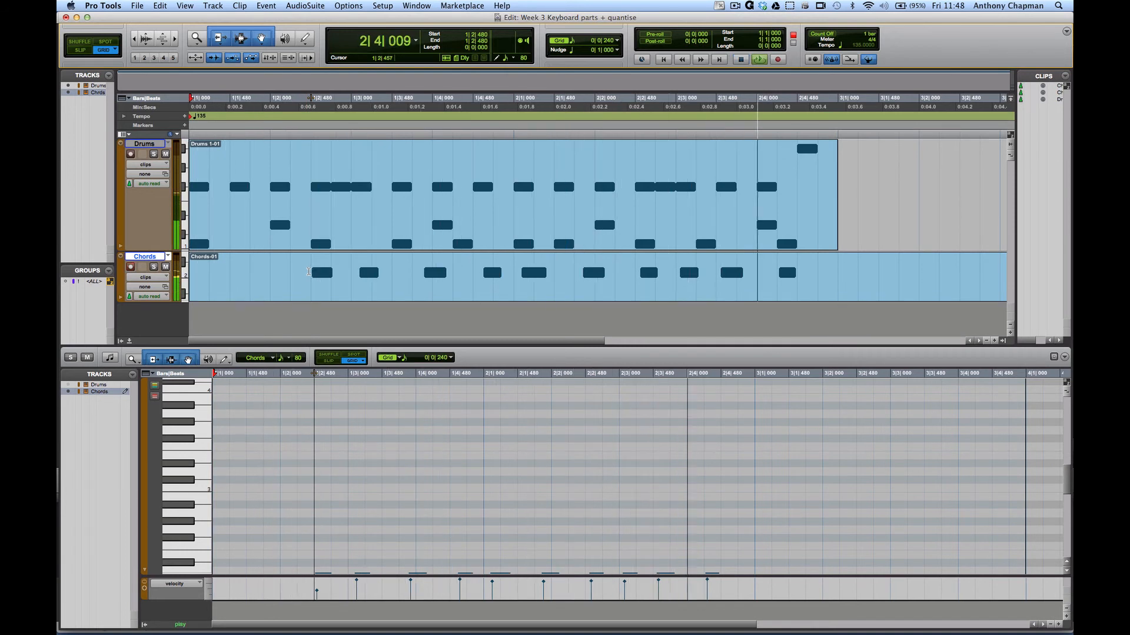
{"action": "key", "text": "space"}
- Undo the replacement take, toggle the metronome off and on, and play the session
{"action": "key", "text": "super+z"}
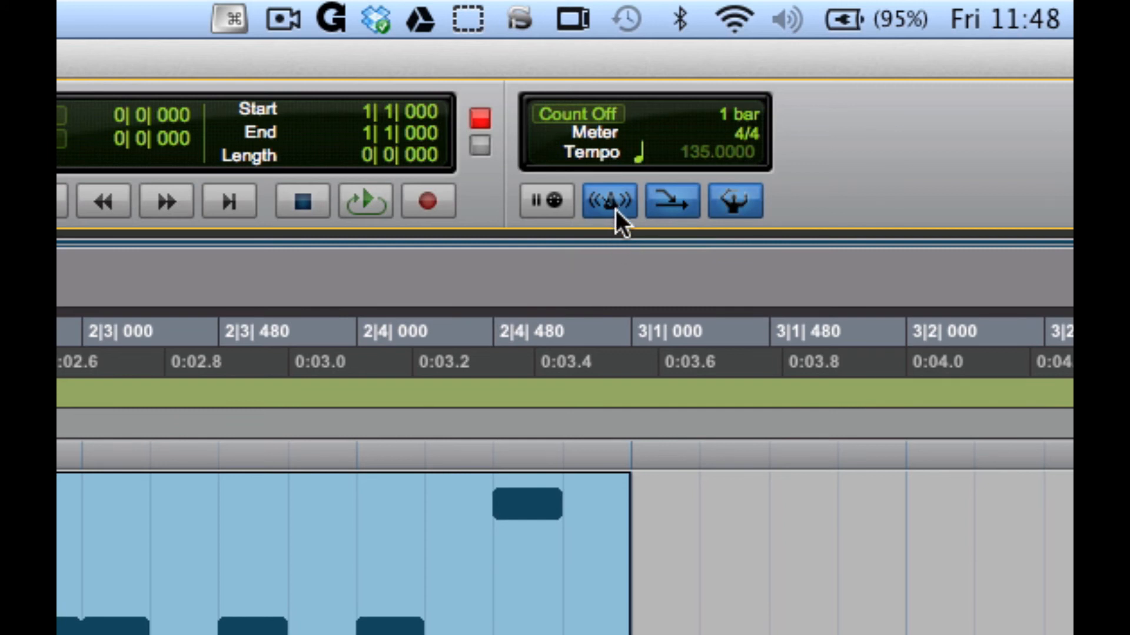
{"action": "left_click", "coordinate": [615, 210]}
{"action": "left_click", "coordinate": [615, 210]}
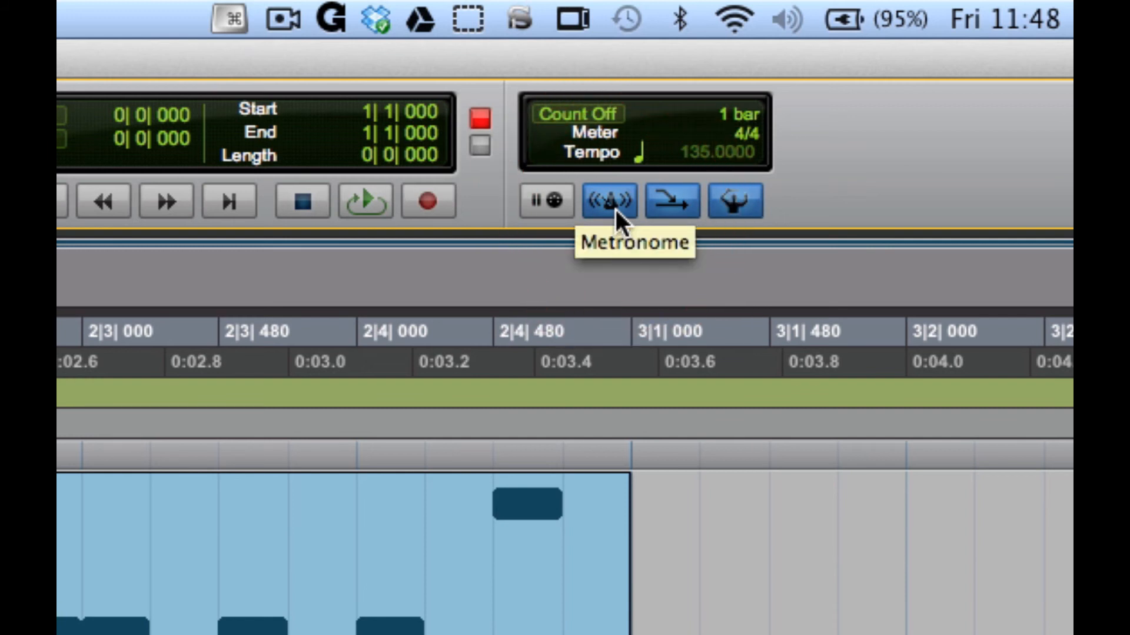
{"action": "key", "text": "space"}
{"action": "key", "text": "space"}
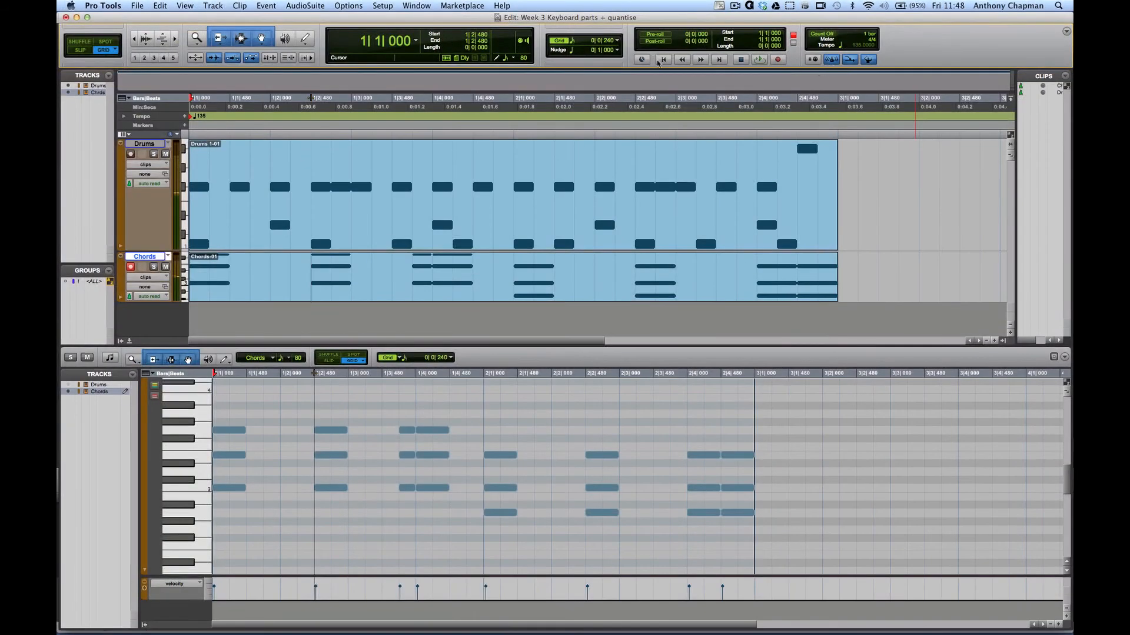
{"action": "left_click", "coordinate": [213, 5]}
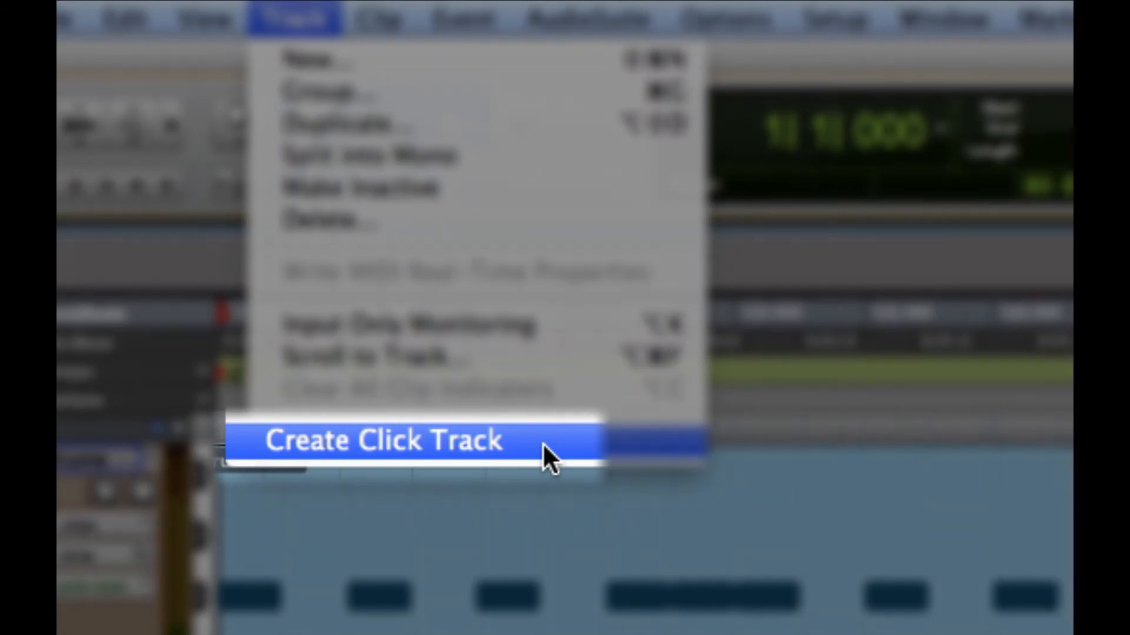
- Add a dedicated Click track and play the session with it several times
{"action": "left_click", "coordinate": [541, 443]}
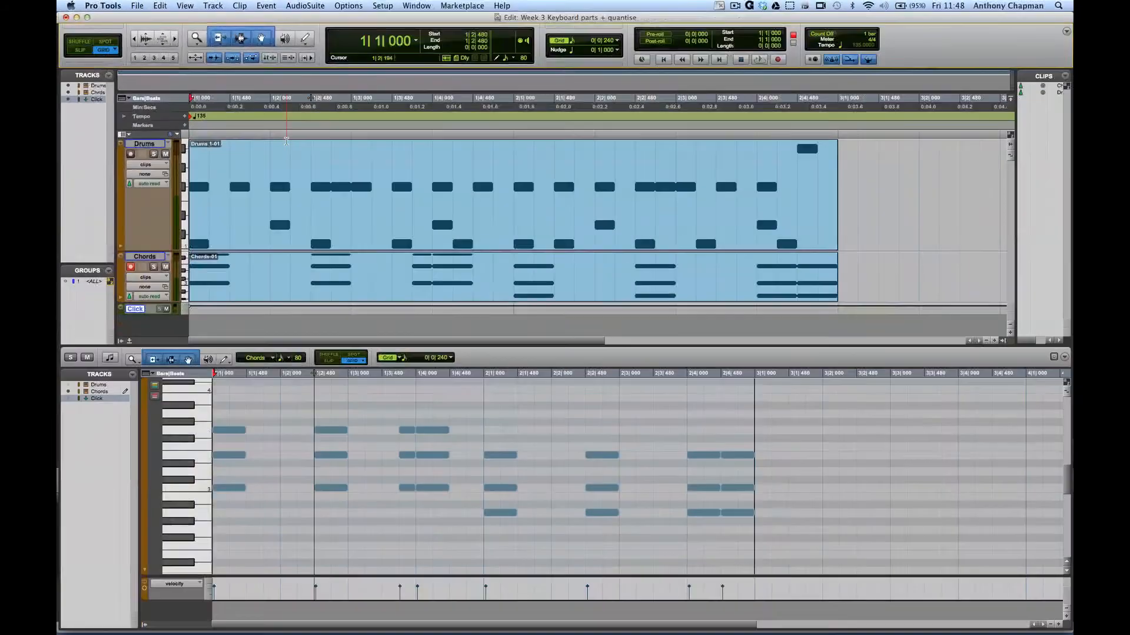
{"action": "key", "text": "space"}
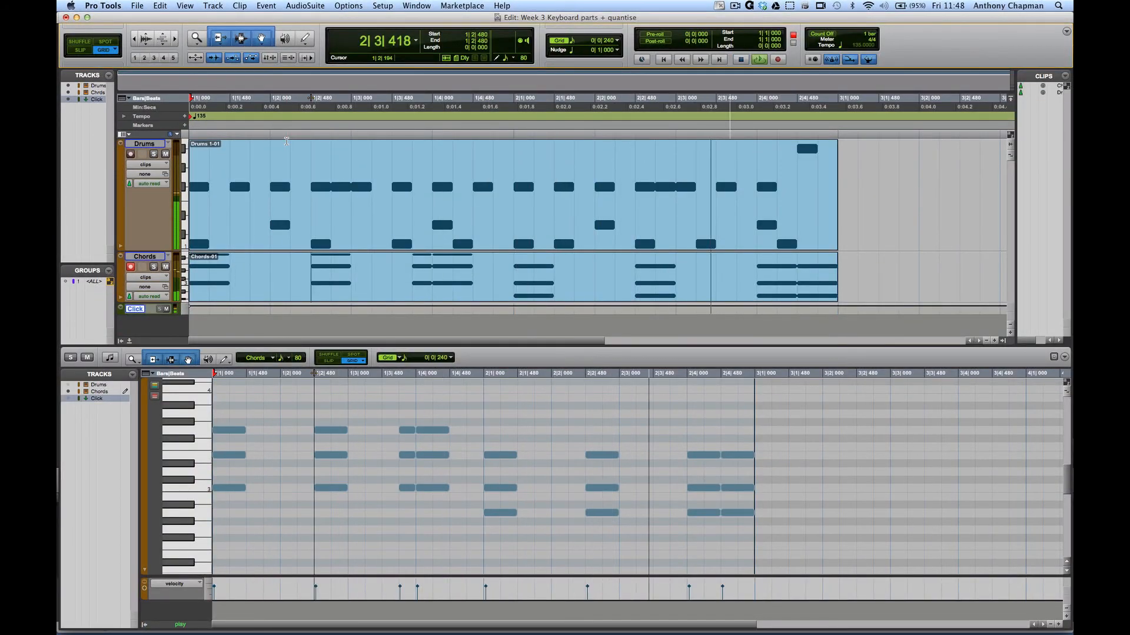
{"action": "key", "text": "space"}
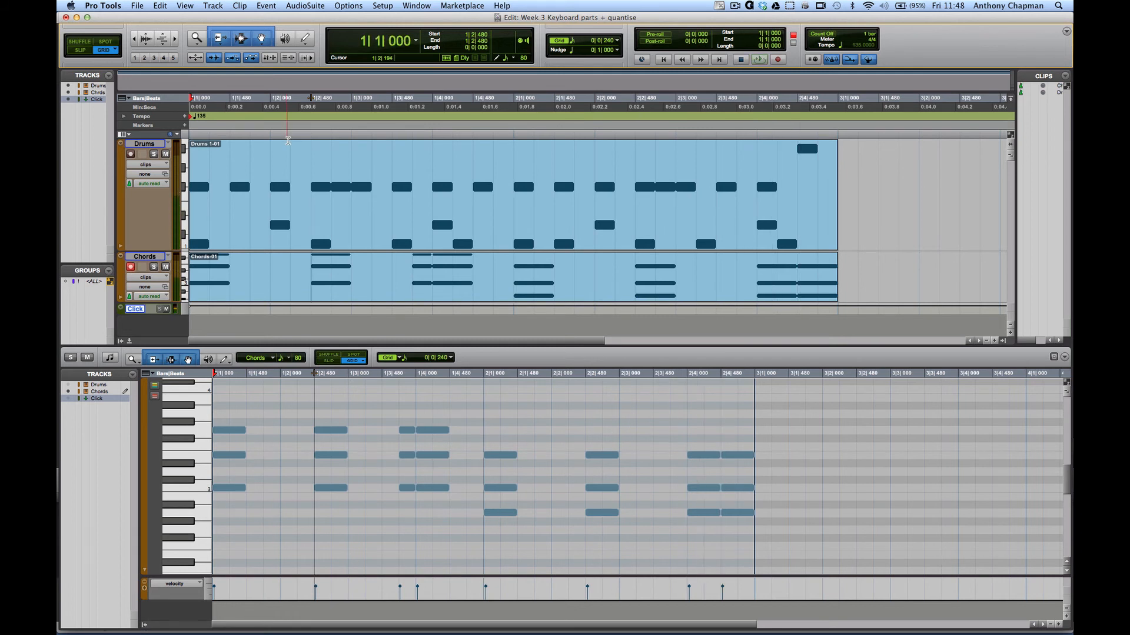
{"action": "left_click", "coordinate": [832, 60]}
{"action": "key", "text": "space"}
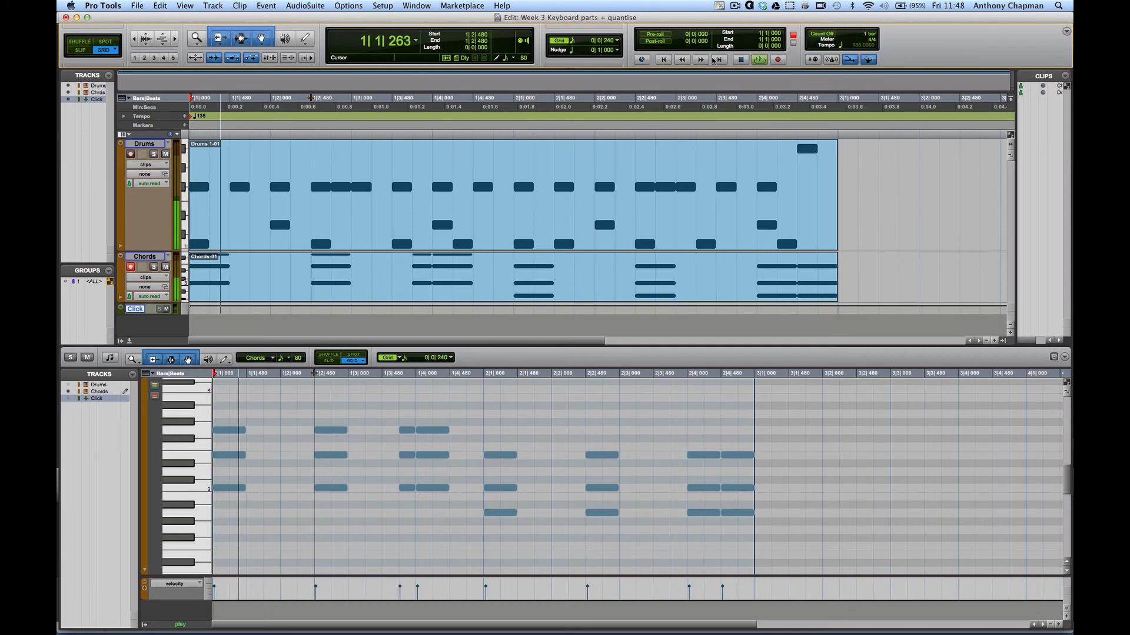
{"action": "key", "text": "space"}
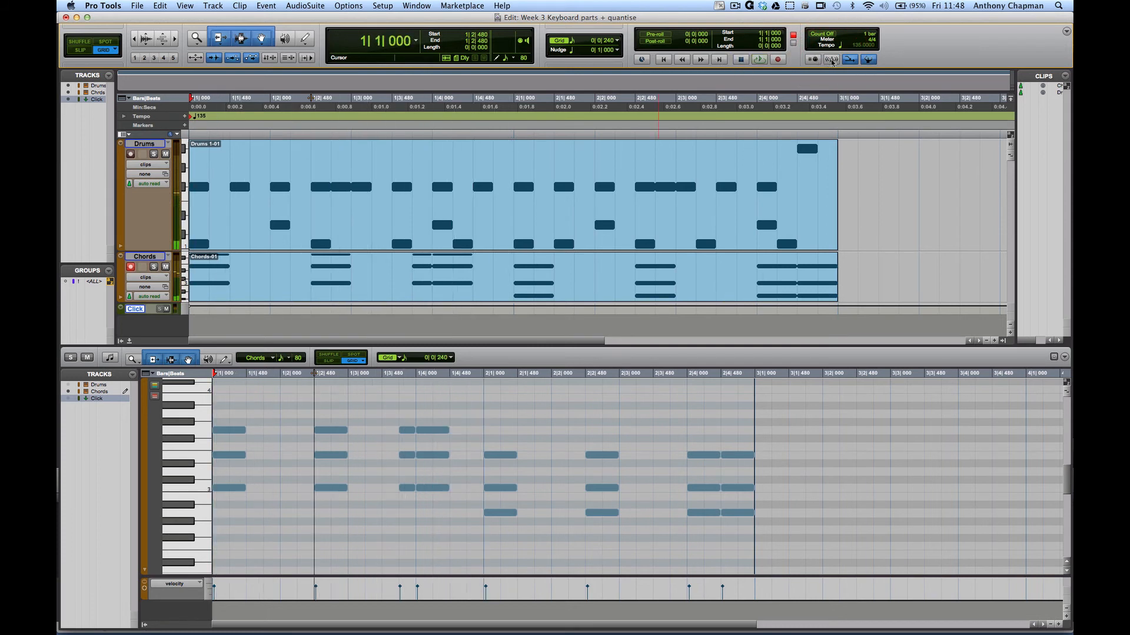
{"action": "key", "text": "space"}
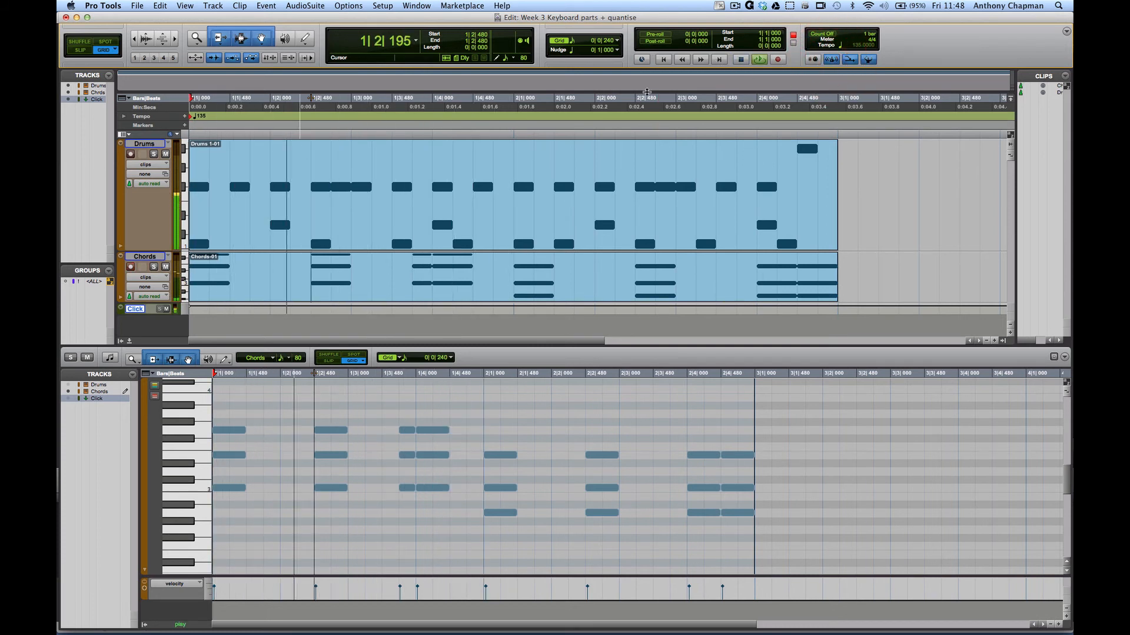
{"action": "key", "text": "space"}
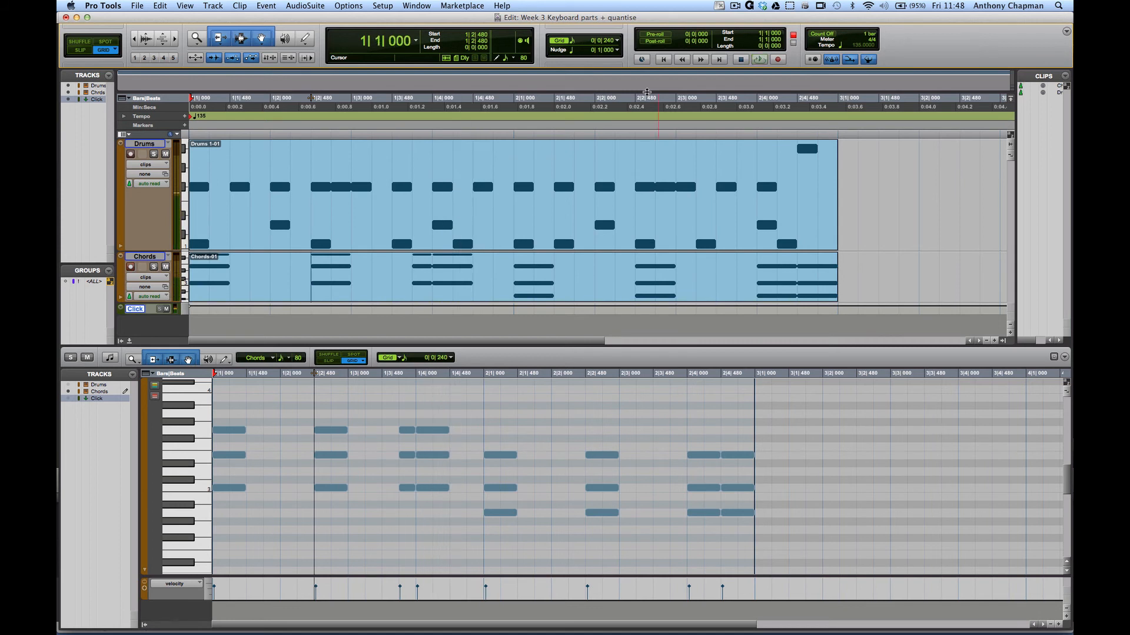
- Lower the Click track's volume to about -5 dB in the Mix window
{"action": "key", "text": "super+equal"}
{"action": "left_click_drag", "start_coordinate": [296, 388], "coordinate": [306, 393]}
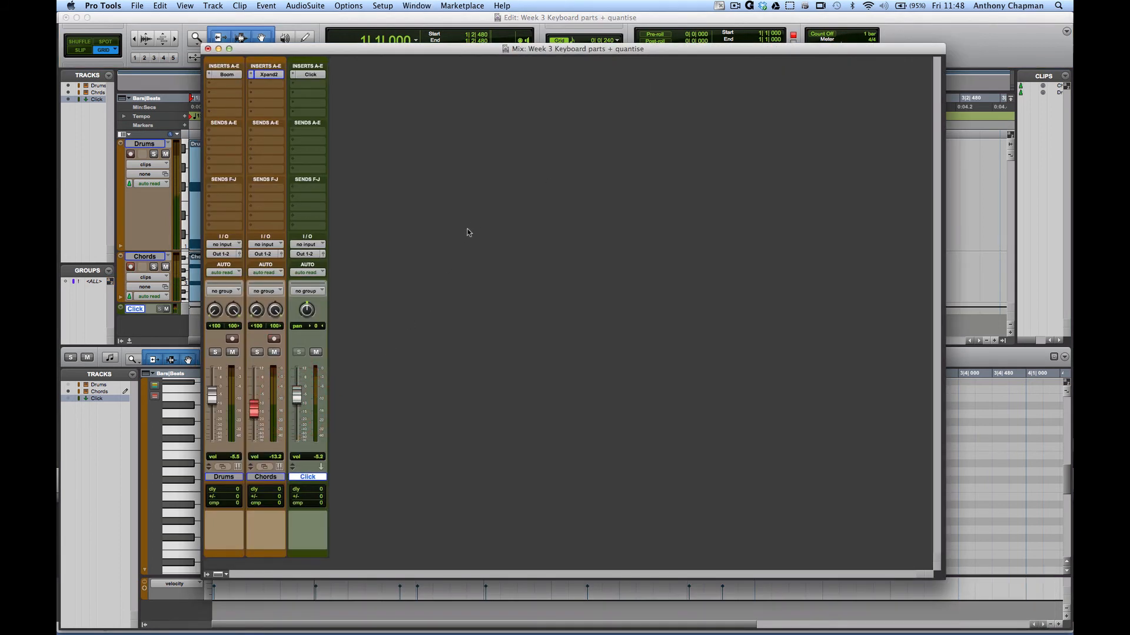
{"action": "key", "text": "super+equal"}
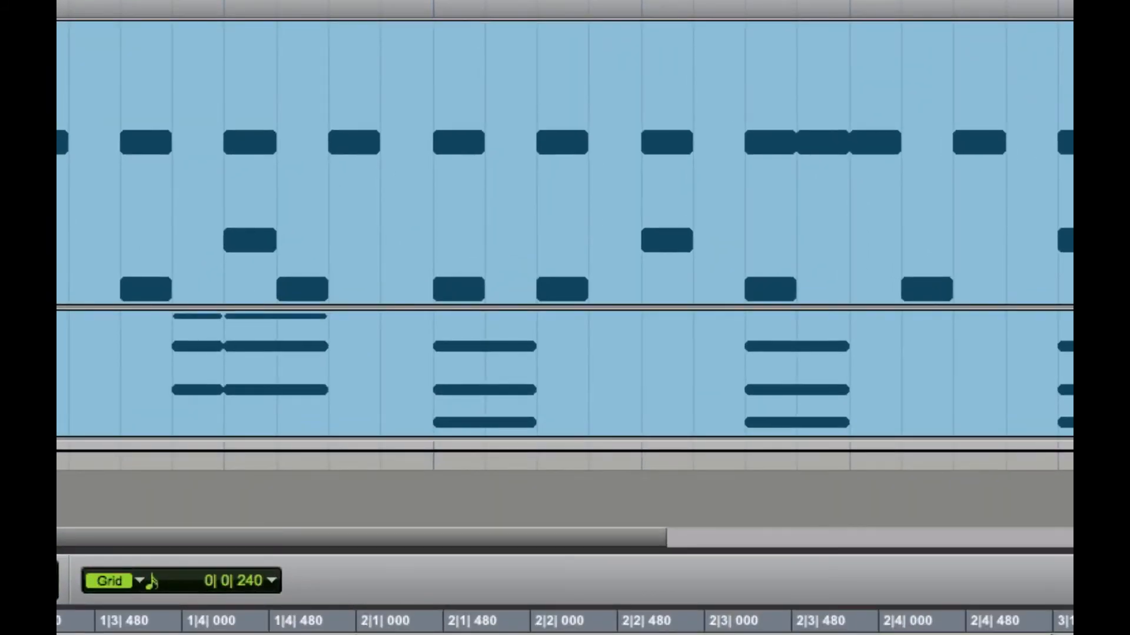
- In Click/Countoff Options, make the click sound during both playback and recording
{"action": "double_click", "coordinate": [831, 59]}
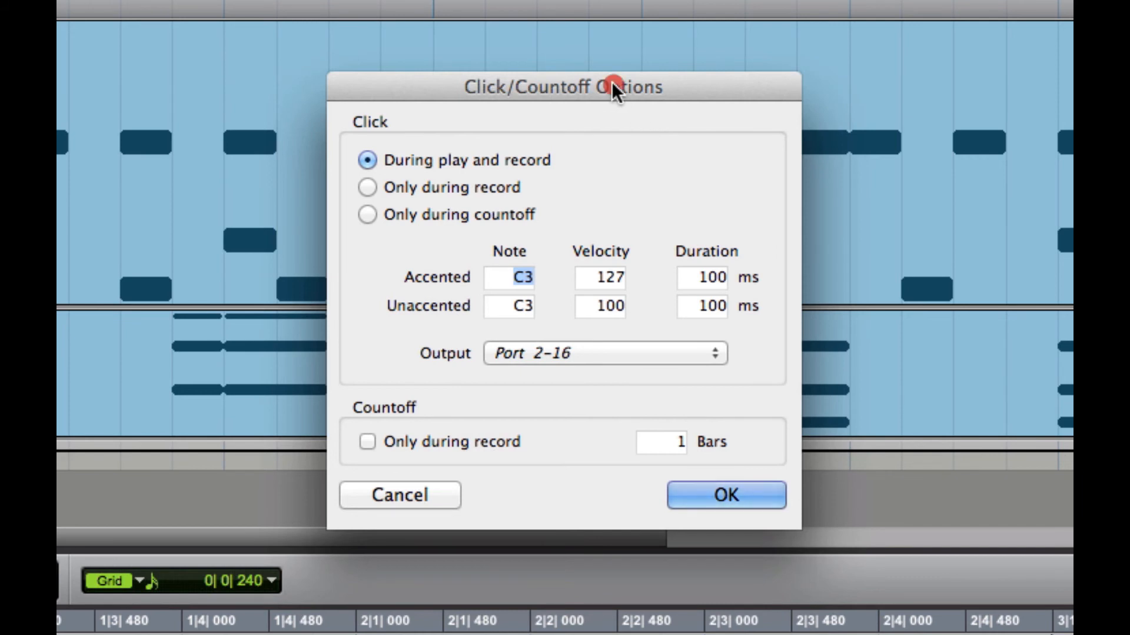
{"action": "left_click_drag", "start_coordinate": [612, 82], "coordinate": [732, 57]}
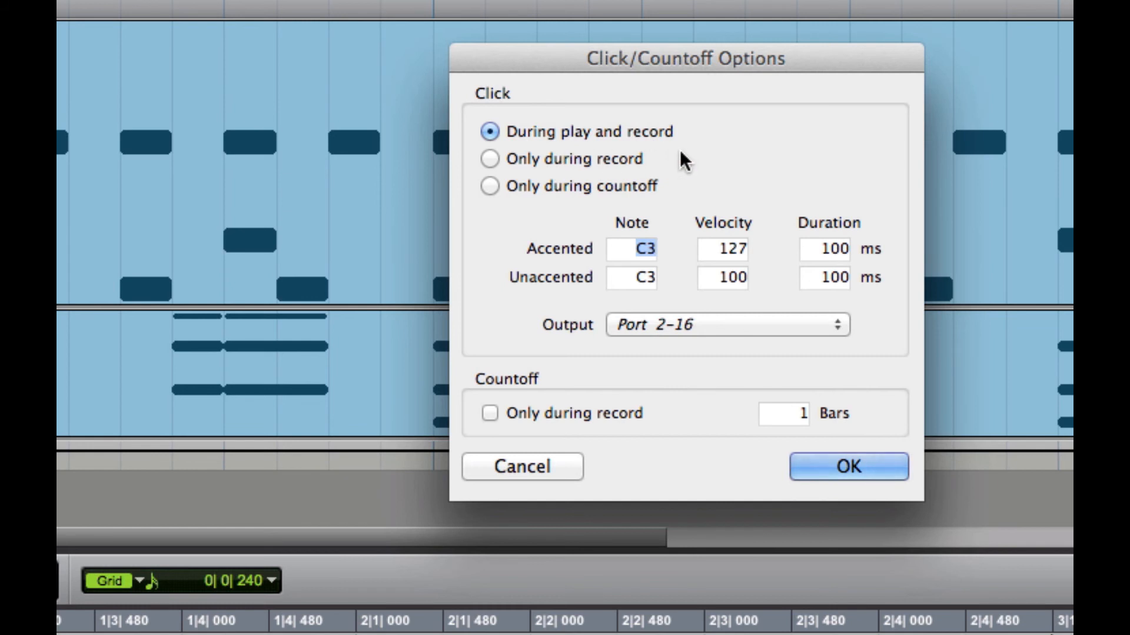
{"action": "left_click", "coordinate": [492, 160]}
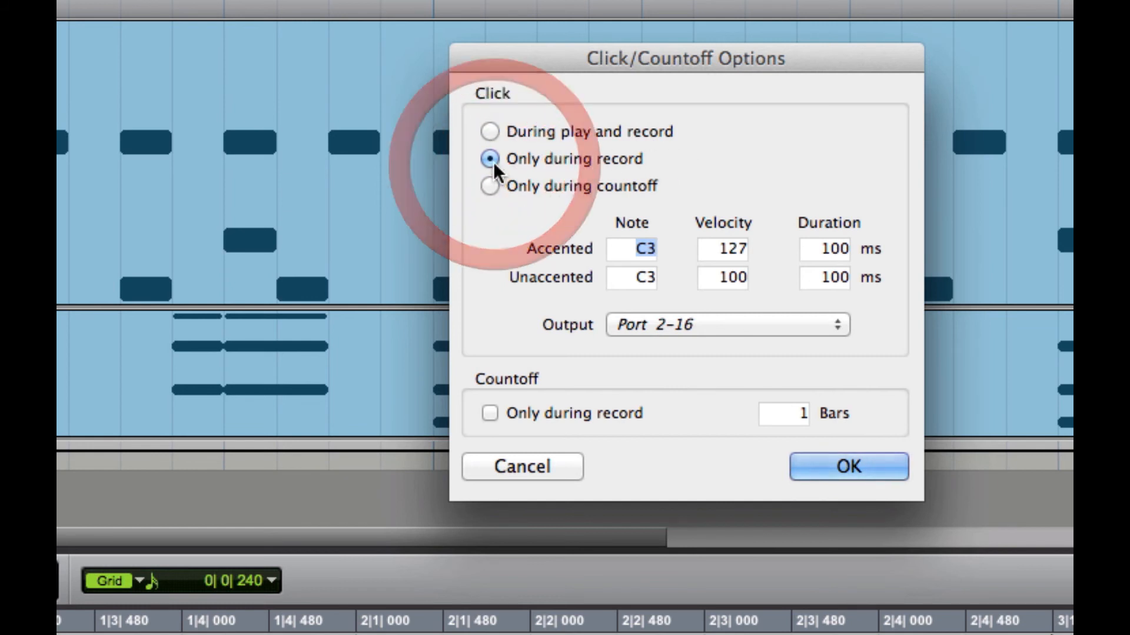
{"action": "left_click", "coordinate": [489, 185]}
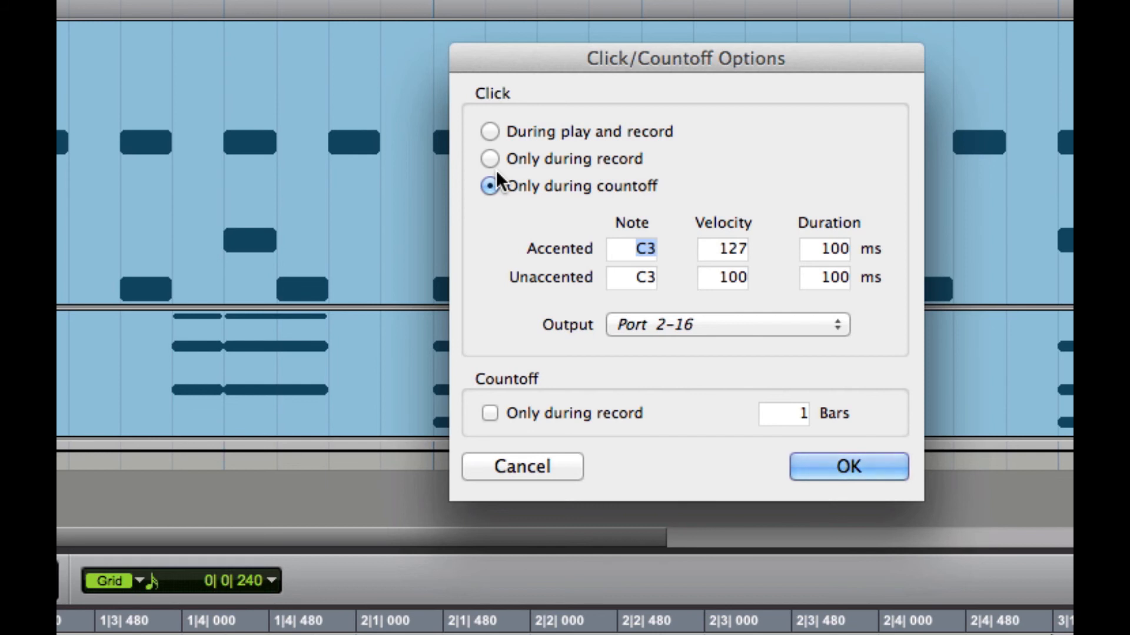
{"action": "left_click", "coordinate": [490, 132]}
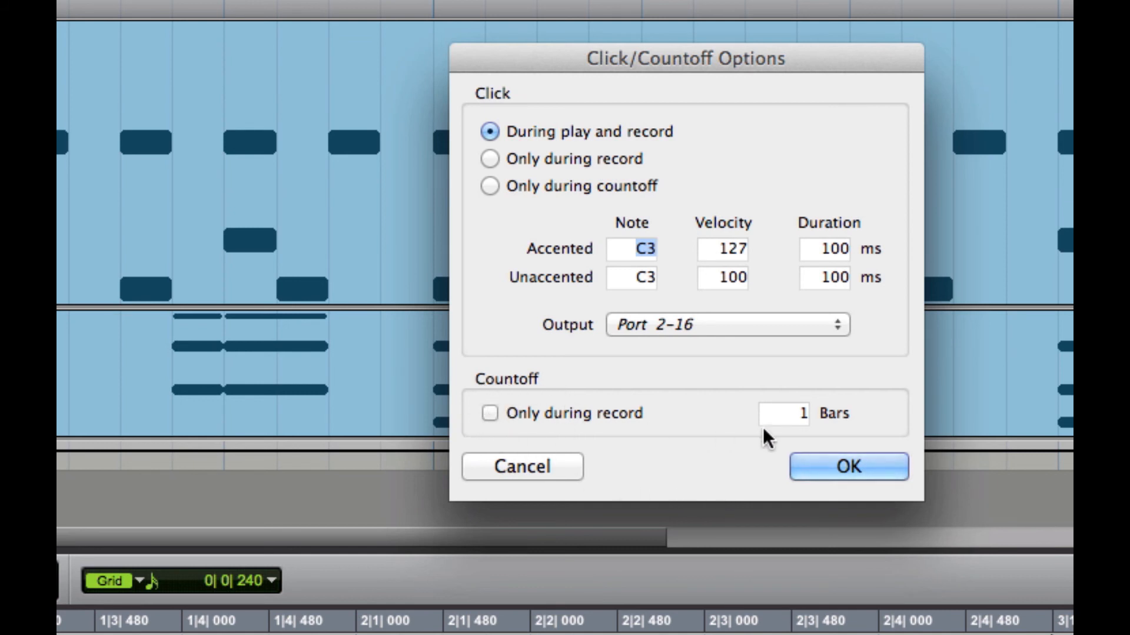
- Set Countoff to 2 bars, only during record, confirm, and enable Count Off
{"action": "left_click_drag", "start_coordinate": [800, 415], "coordinate": [830, 419]}
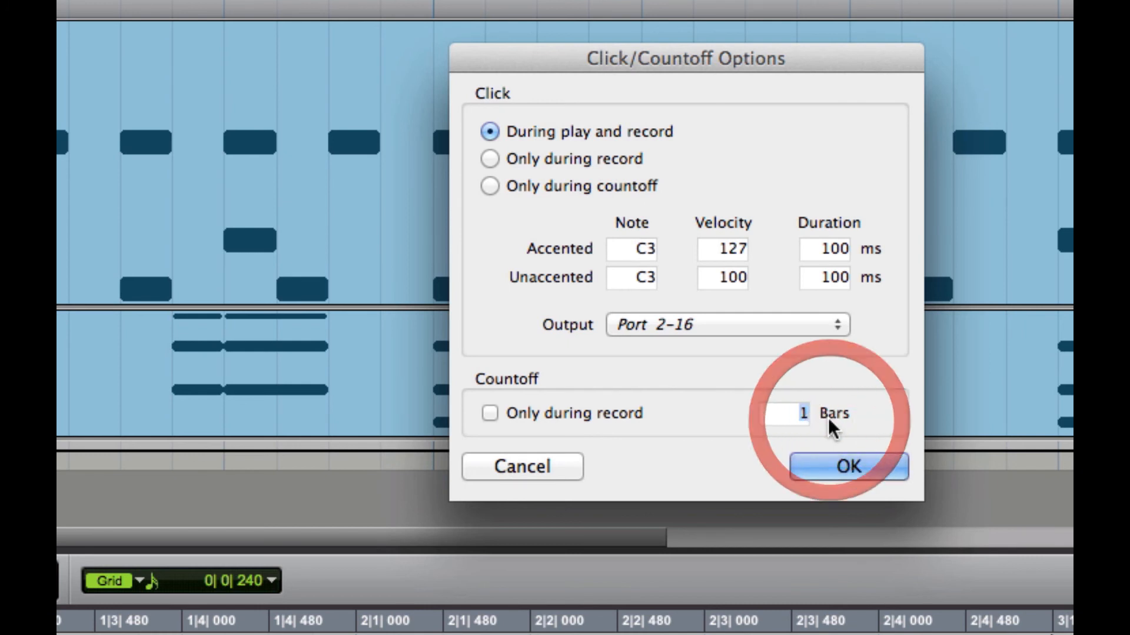
{"action": "type", "text": "2"}
{"action": "double_click", "coordinate": [780, 417]}
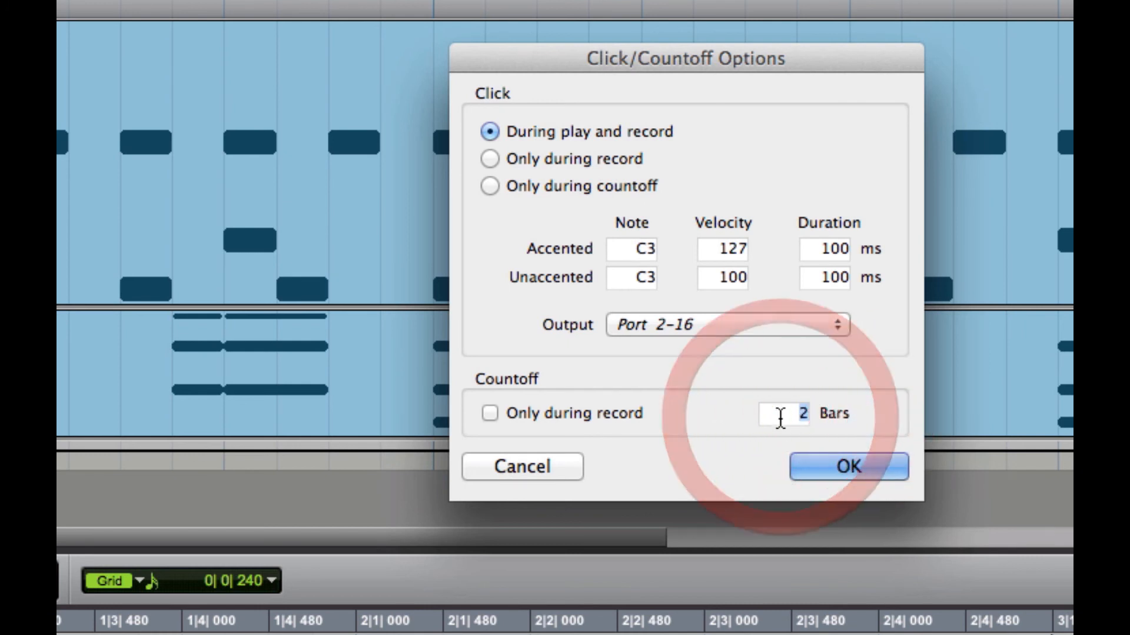
{"action": "left_click", "coordinate": [652, 423]}
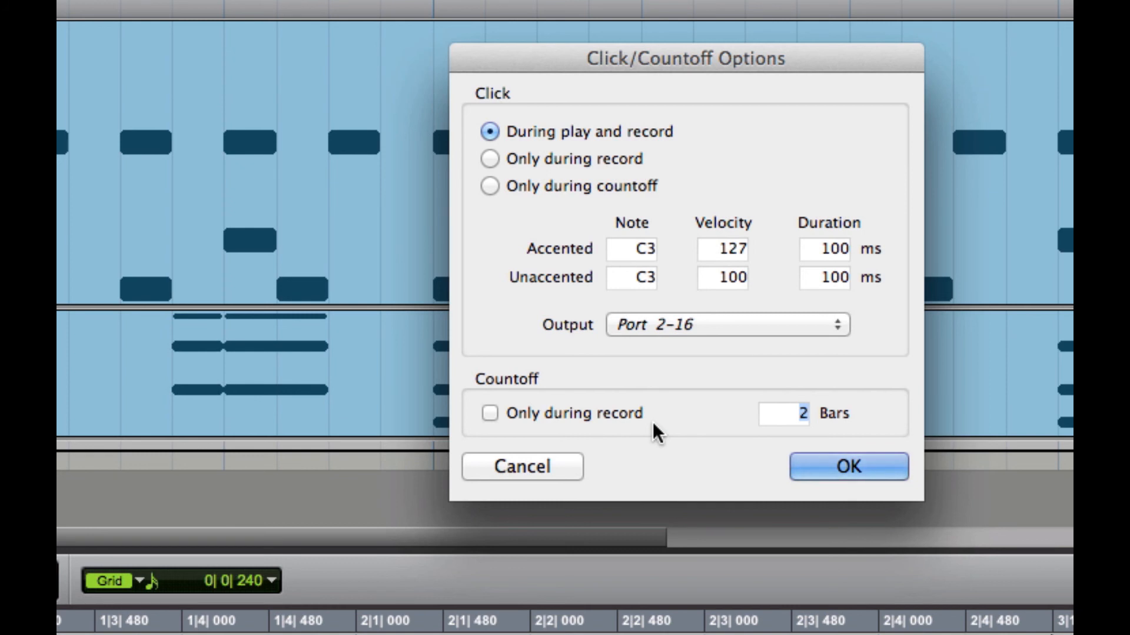
{"action": "left_click", "coordinate": [489, 412]}
{"action": "left_click", "coordinate": [868, 474]}
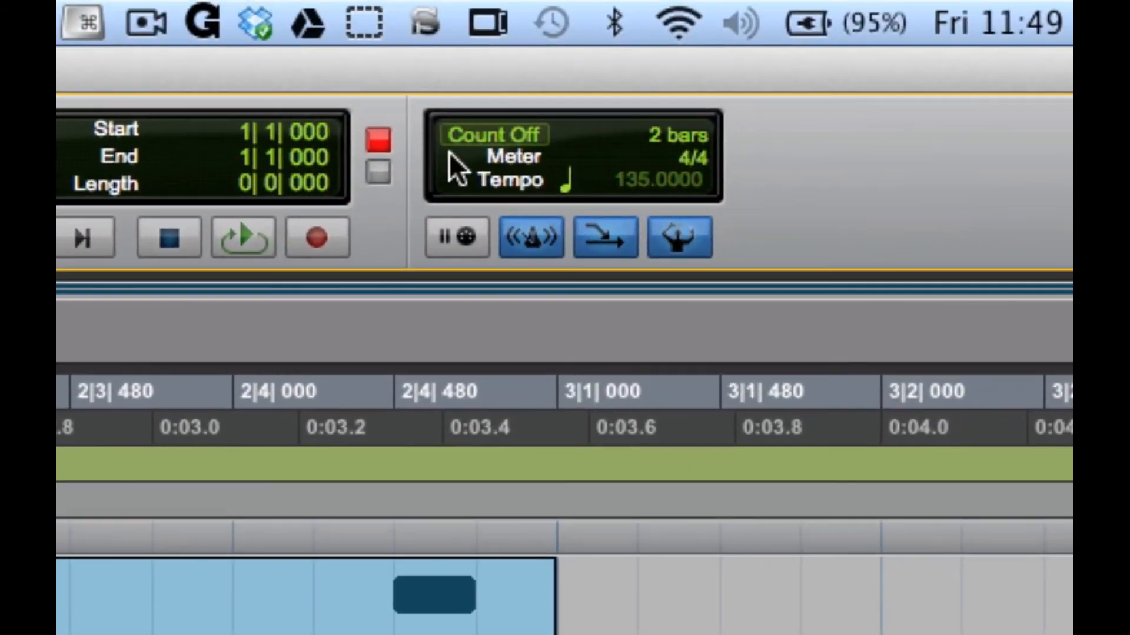
{"action": "left_click", "coordinate": [458, 141]}
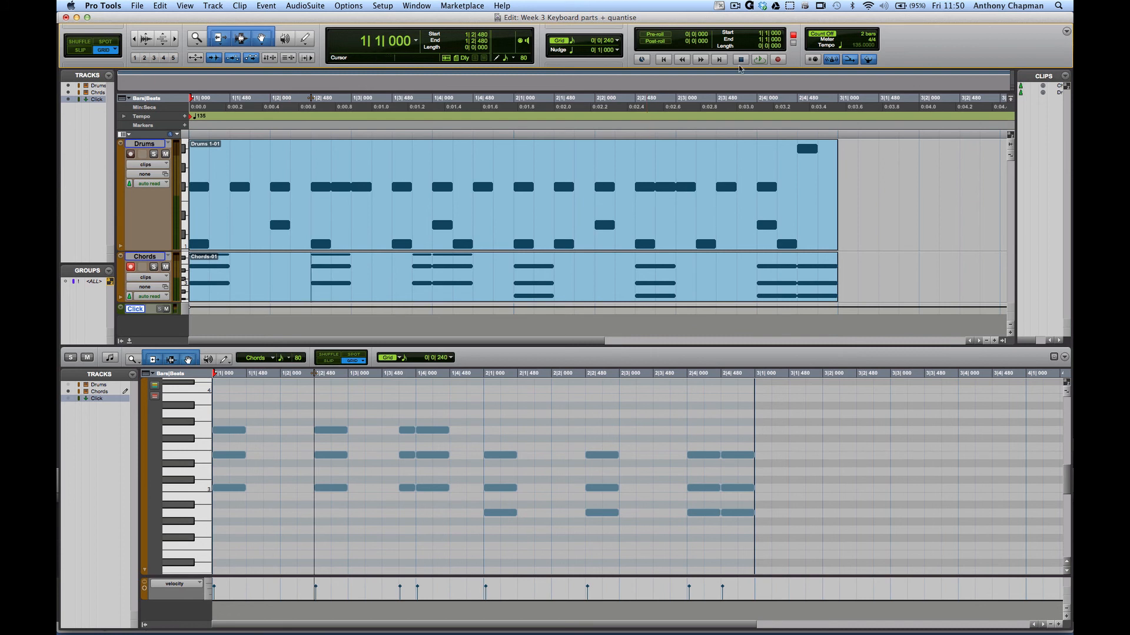
- Record a short chords take on the Chords track after the count-off, then zoom out
{"action": "key", "text": "super+space"}
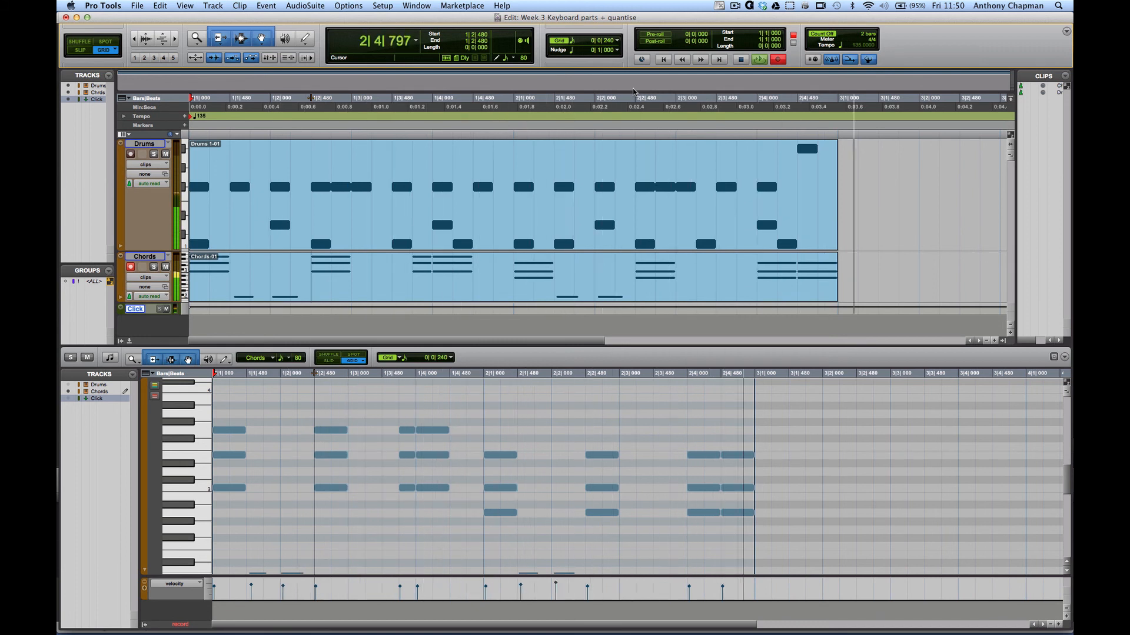
{"action": "key", "text": "space"}
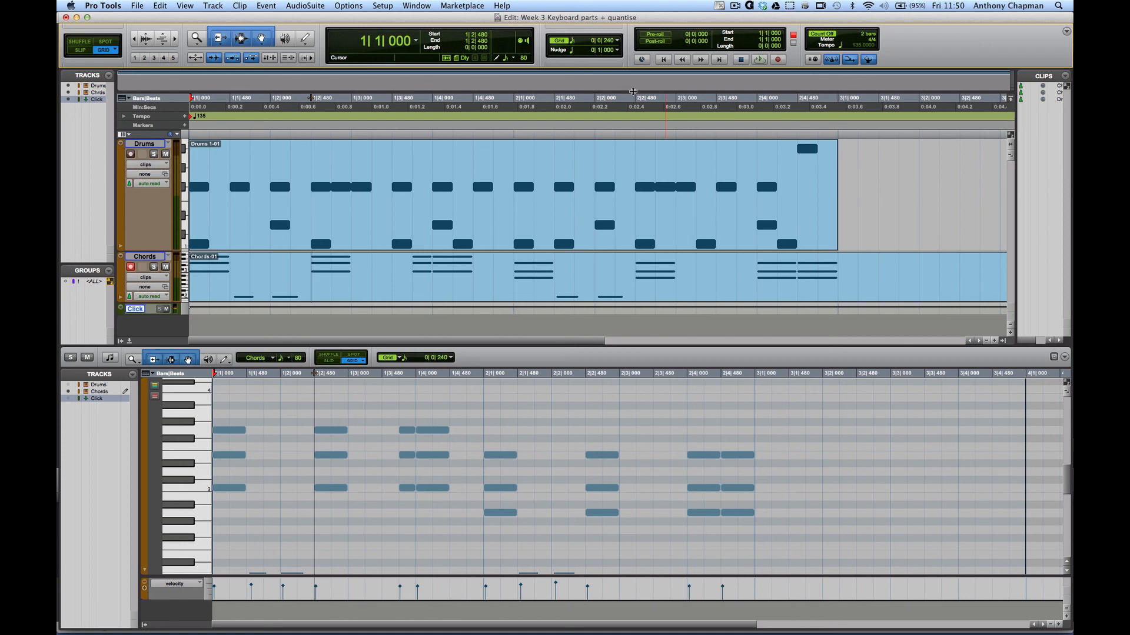
{"action": "key", "text": "super+bracketleft"}
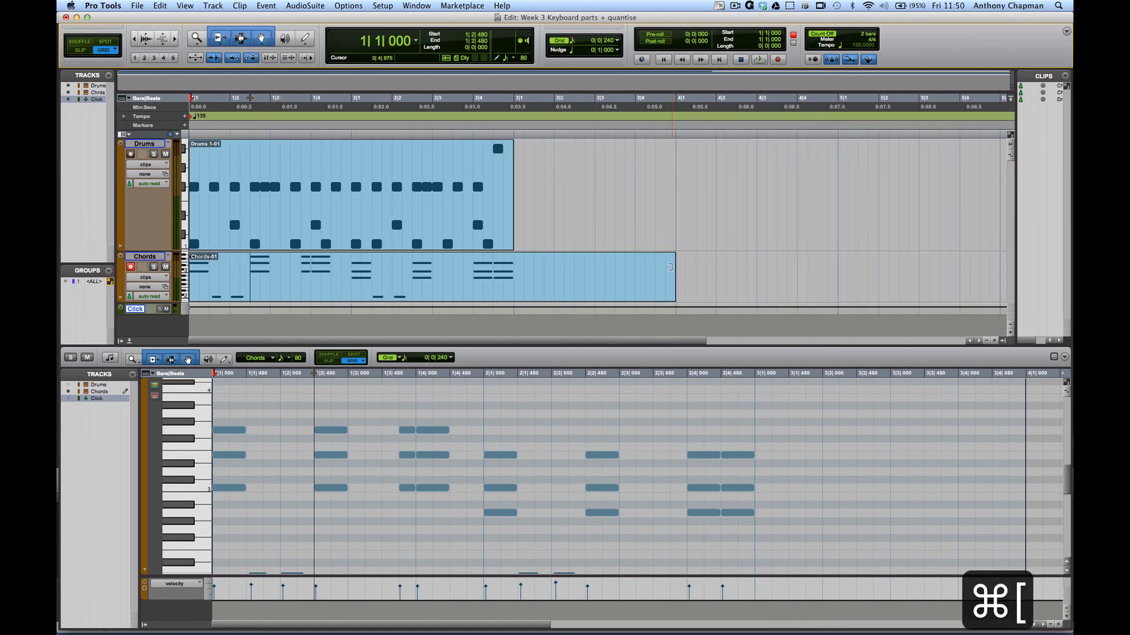
- Trim the Chords clip to end at bar 3, play it, and reconfirm the count-off options
{"action": "left_click_drag", "start_coordinate": [669, 267], "coordinate": [514, 276]}
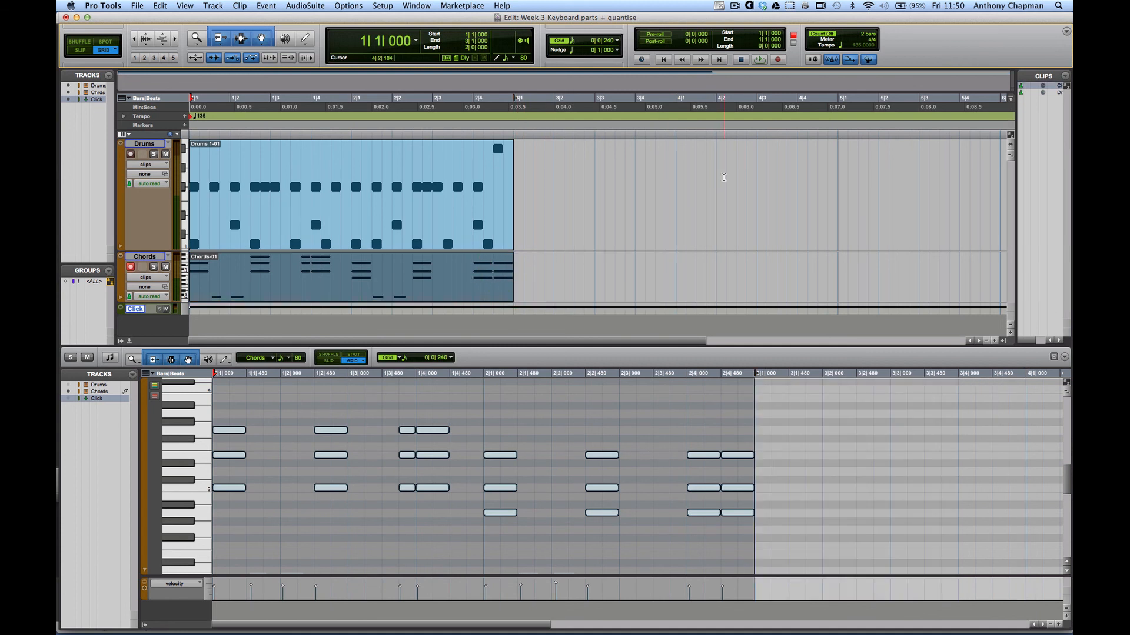
{"action": "key", "text": "space"}
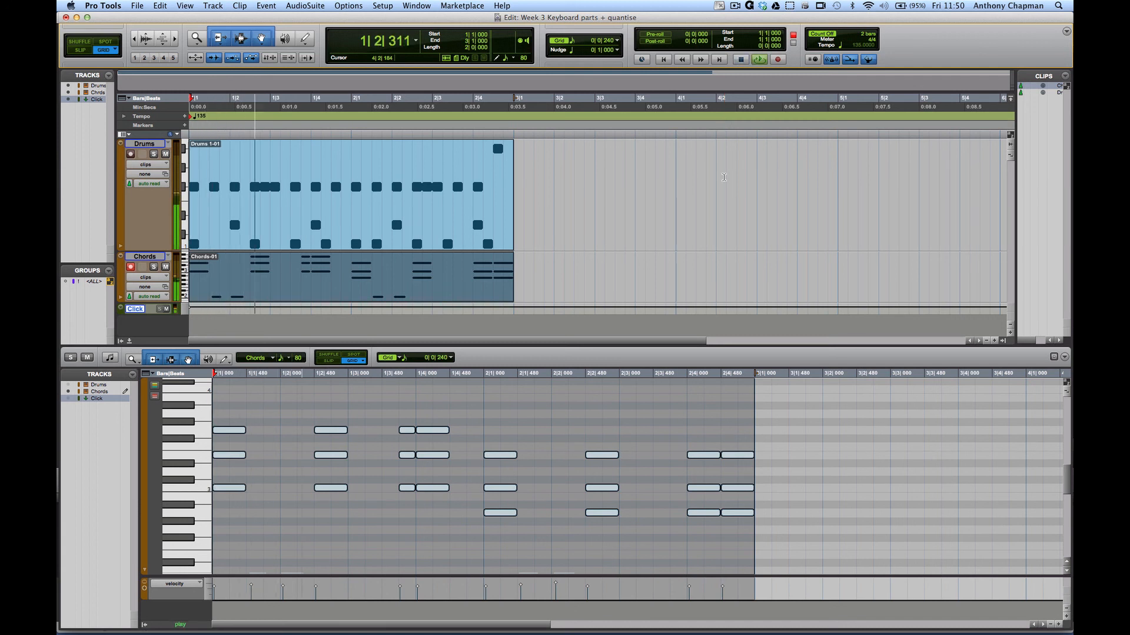
{"action": "key", "text": "space"}
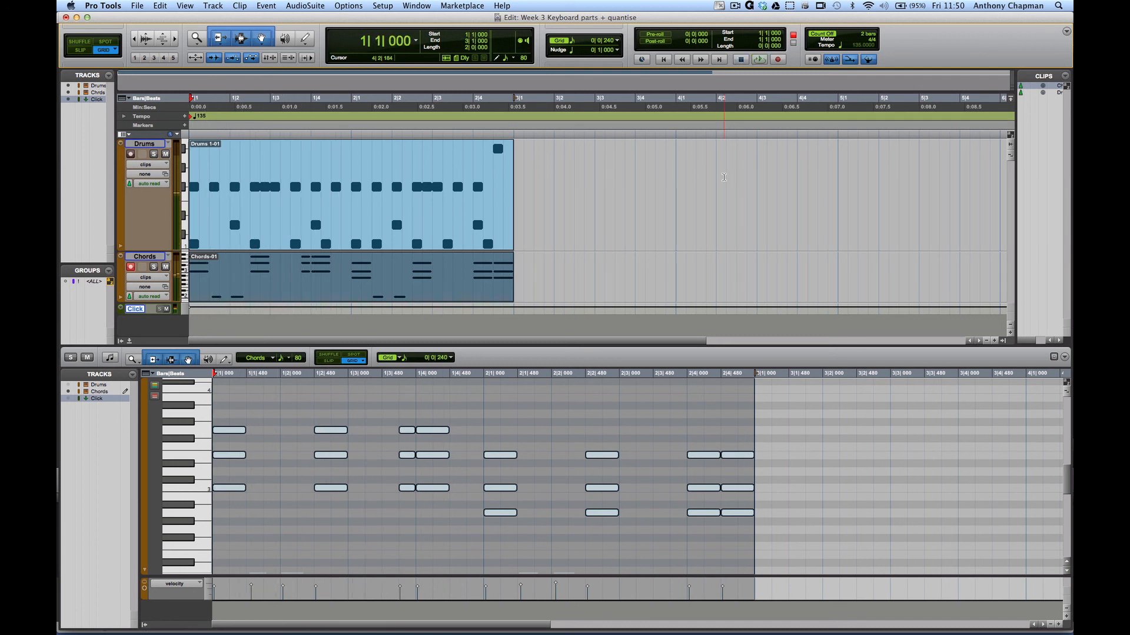
{"action": "double_click", "coordinate": [834, 61]}
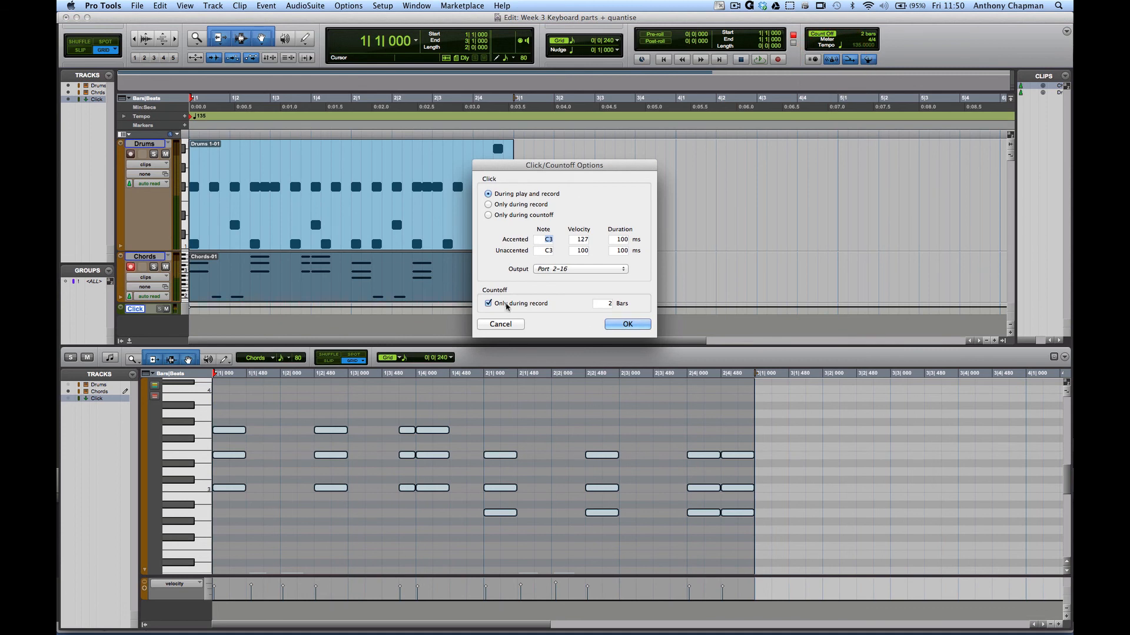
{"action": "left_click", "coordinate": [640, 324]}
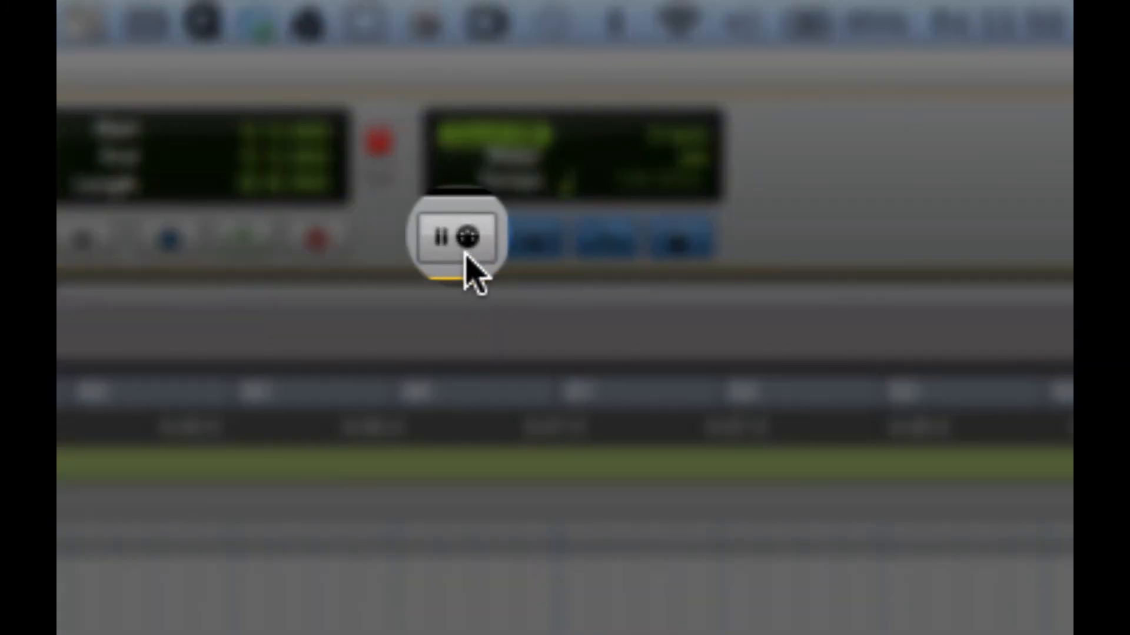
- Toggle between Count Off and Wait for Note, leaving Wait for Note enabled
{"action": "left_click", "coordinate": [464, 255]}
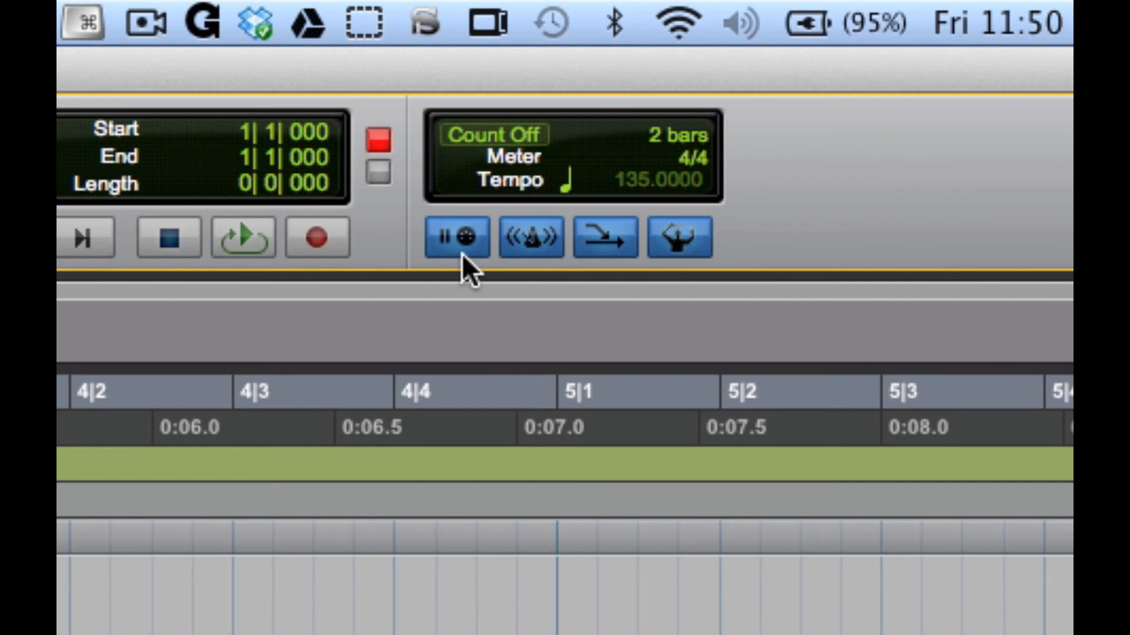
{"action": "left_click", "coordinate": [487, 134]}
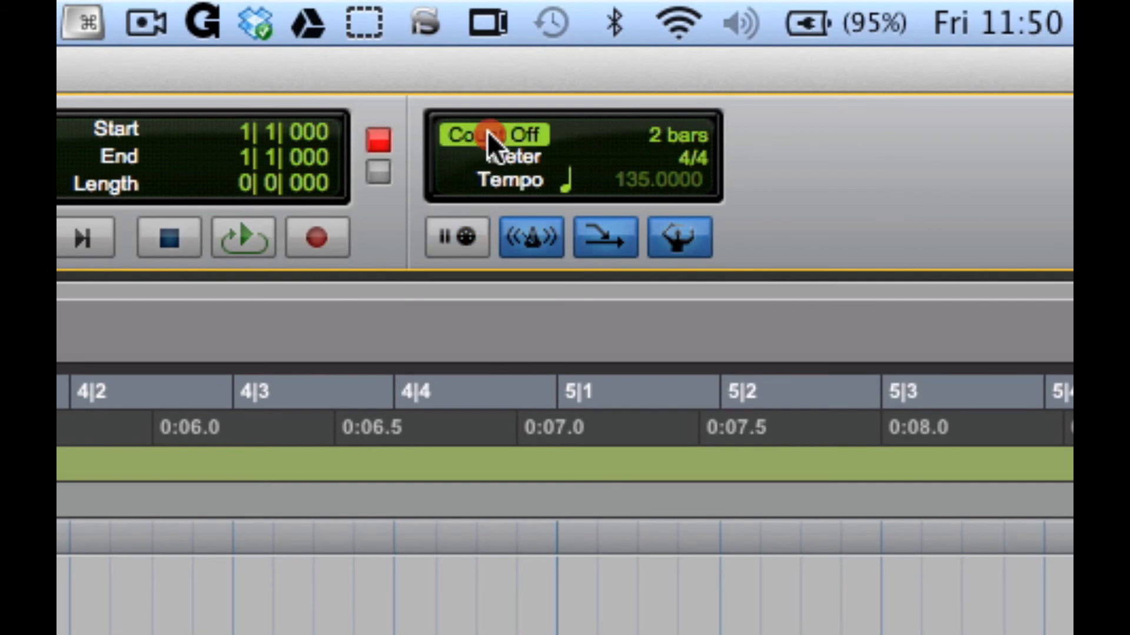
{"action": "left_click", "coordinate": [457, 237]}
{"action": "left_click", "coordinate": [522, 136]}
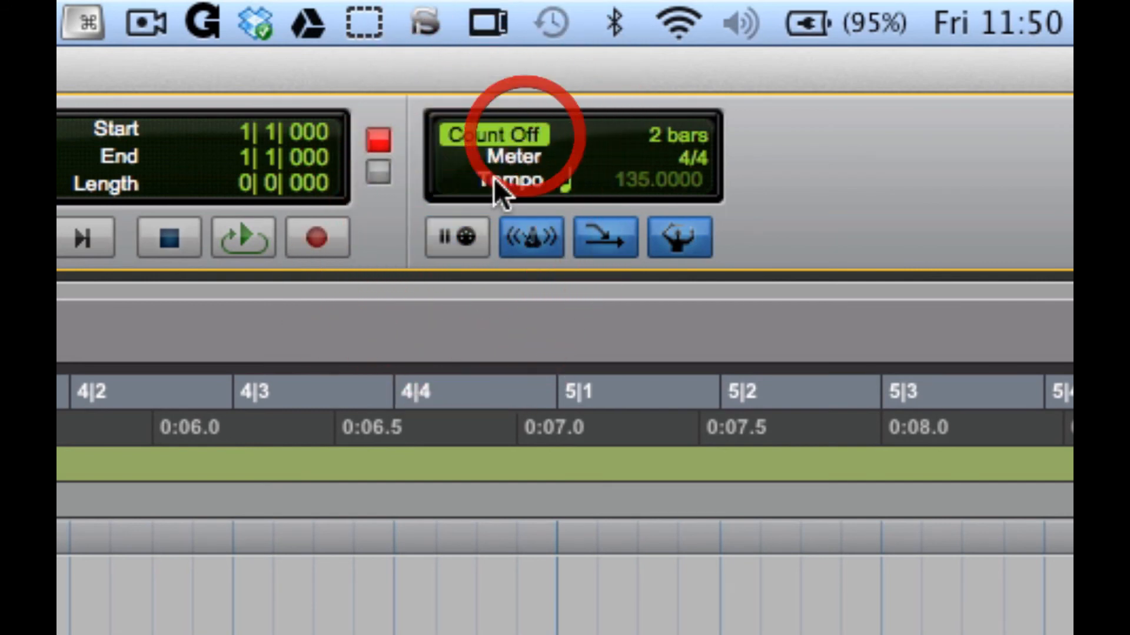
{"action": "left_click", "coordinate": [488, 237]}
{"action": "left_click", "coordinate": [522, 140]}
{"action": "left_click", "coordinate": [468, 234]}
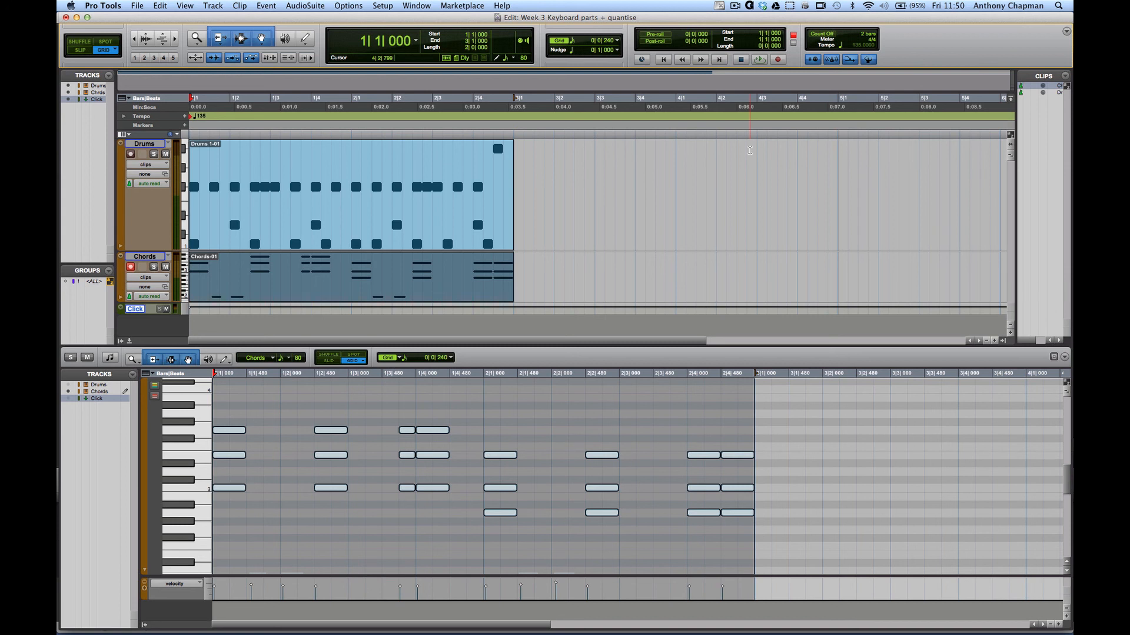
- Record a Wait-for-Note chords take, then trim the Chords clip back to bar 3
{"action": "key", "text": "super+space"}
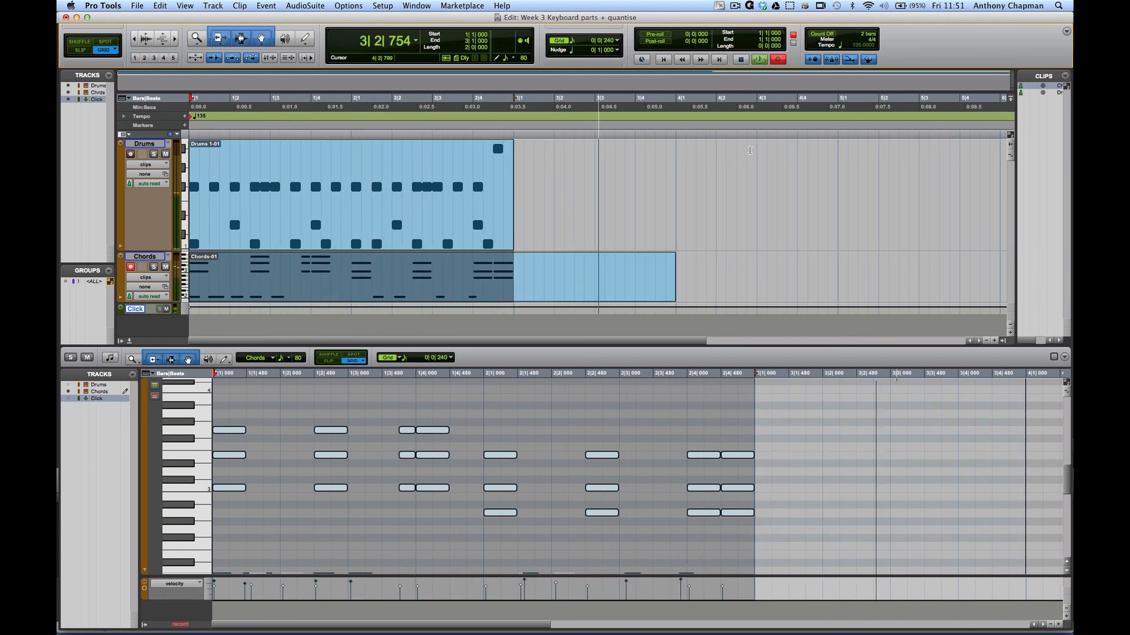
{"action": "key", "text": "space"}
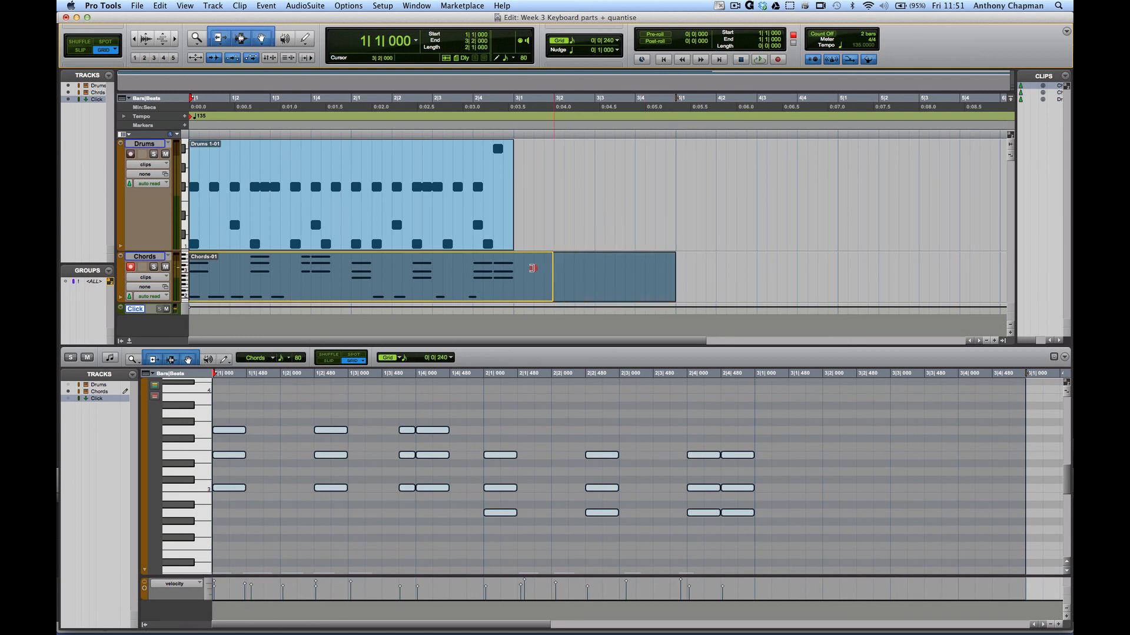
{"action": "left_click", "coordinate": [516, 267]}
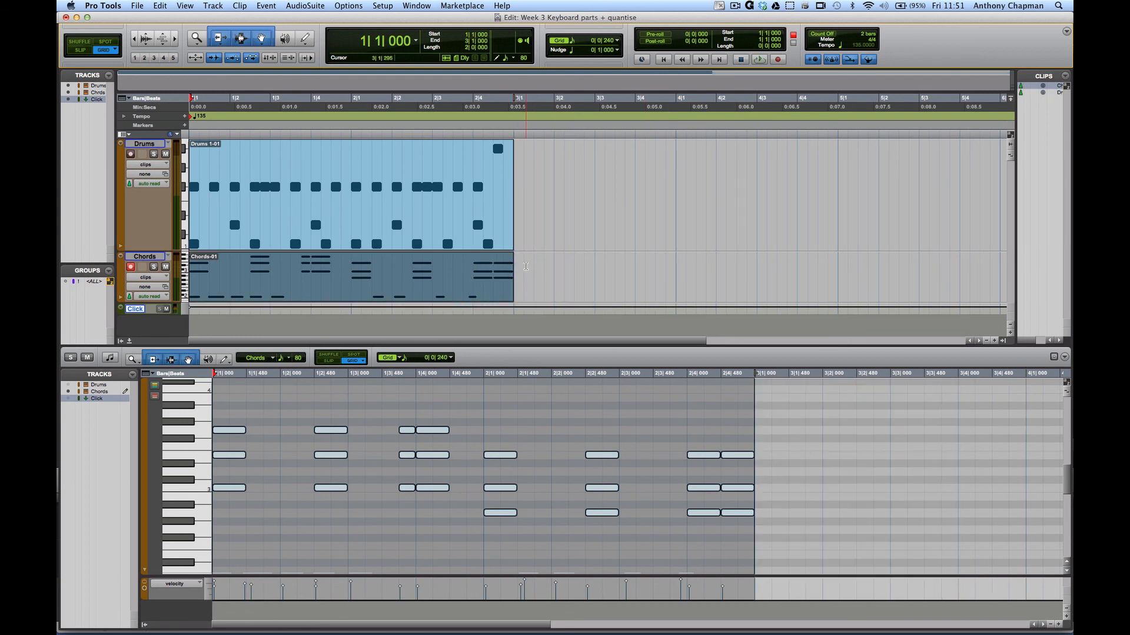